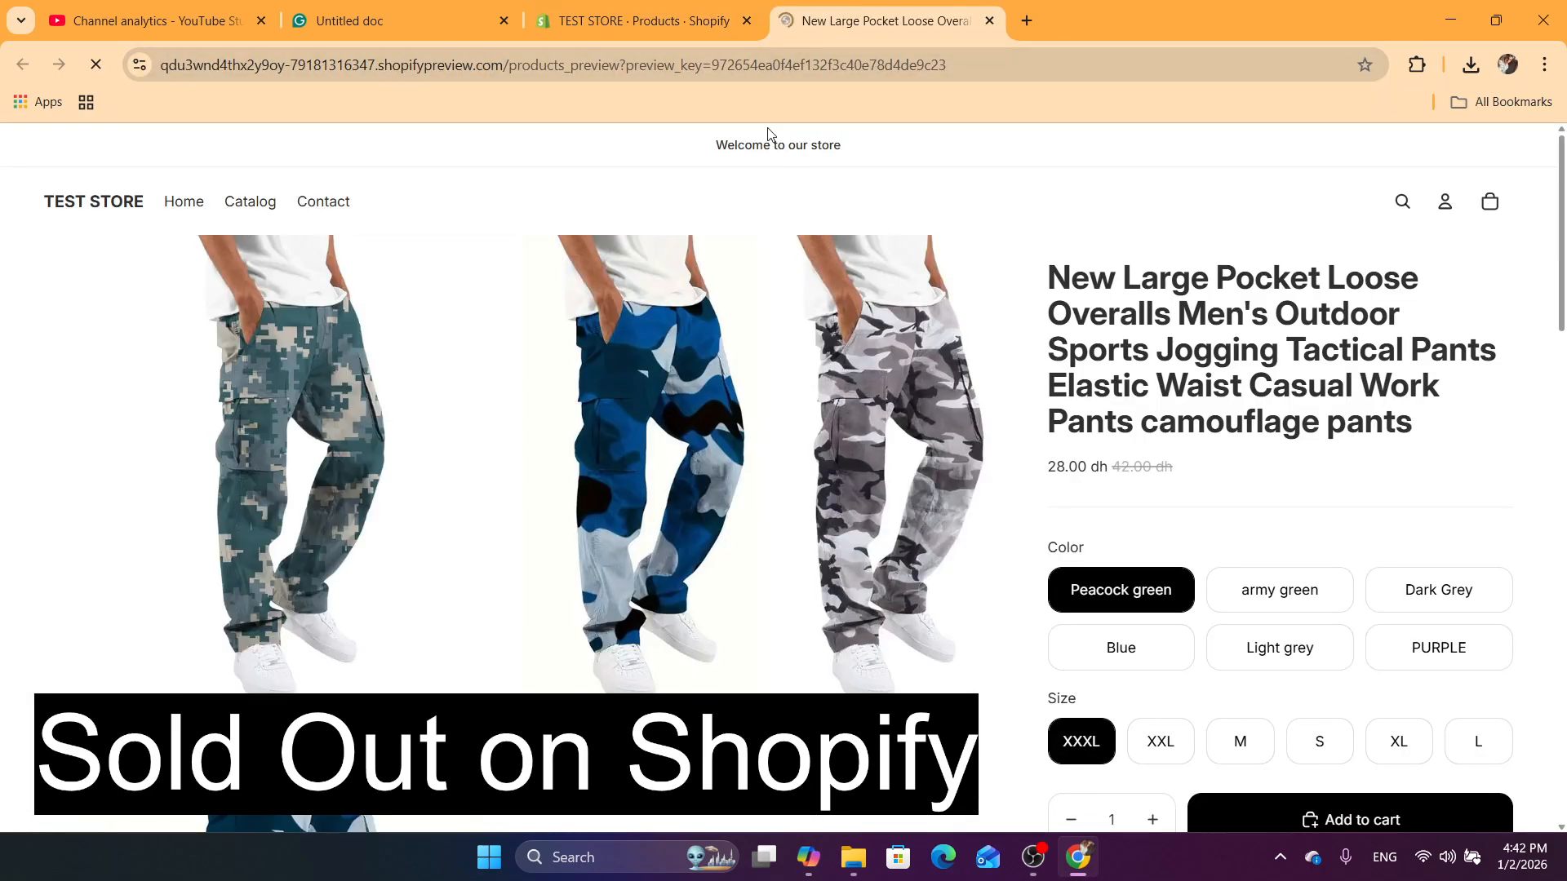
In the store's shipping and delivery settings, create a custom shipping profile named NOTHING
{"action": "left_click", "coordinate": [647, 7]}
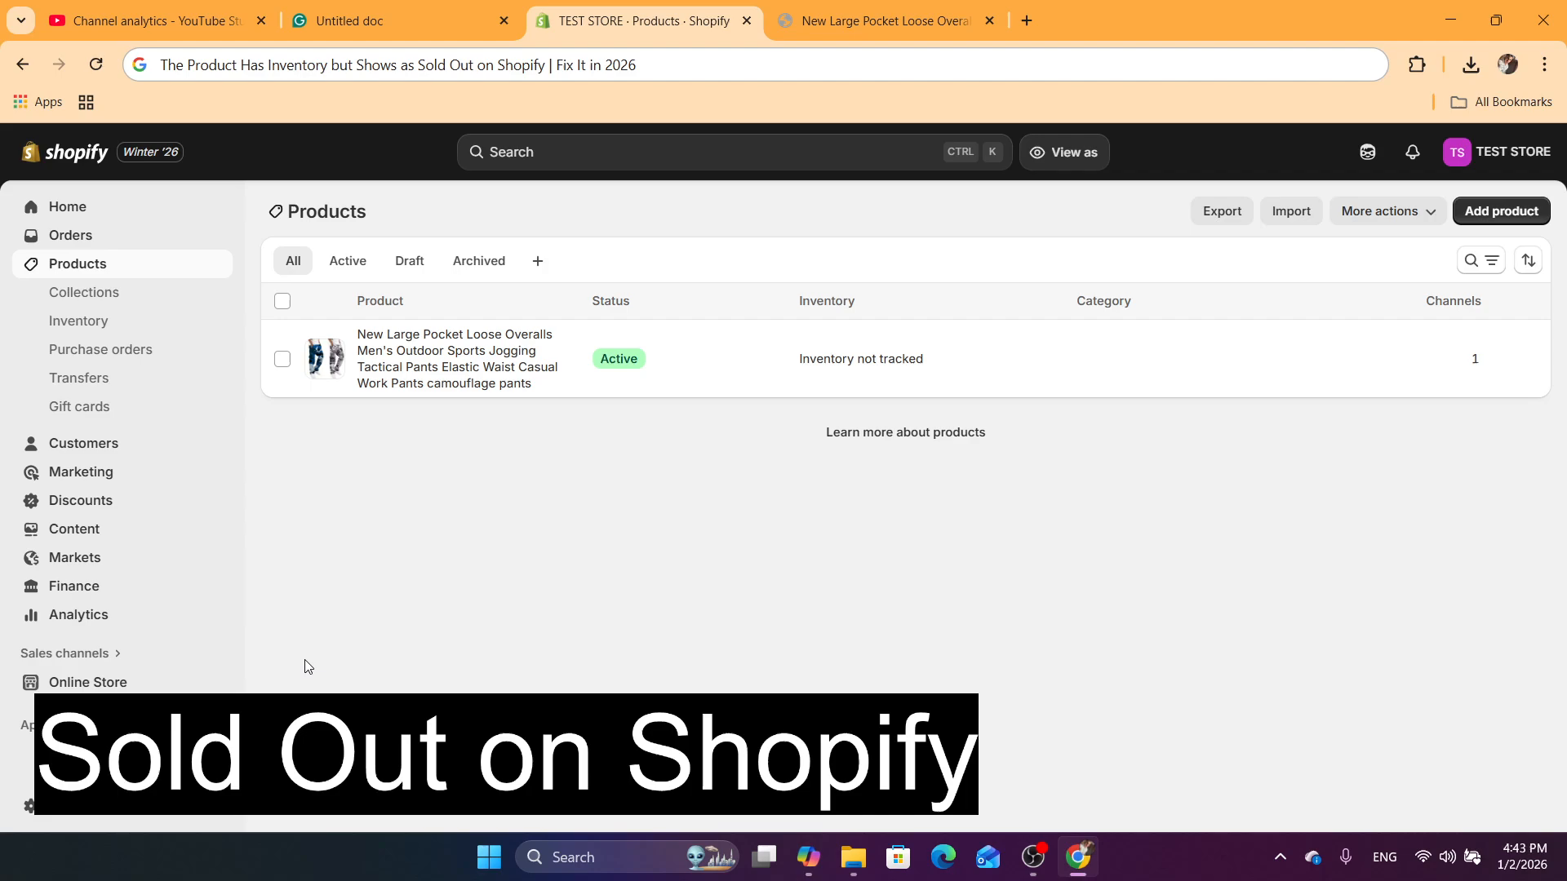
{"action": "left_click", "coordinate": [57, 818]}
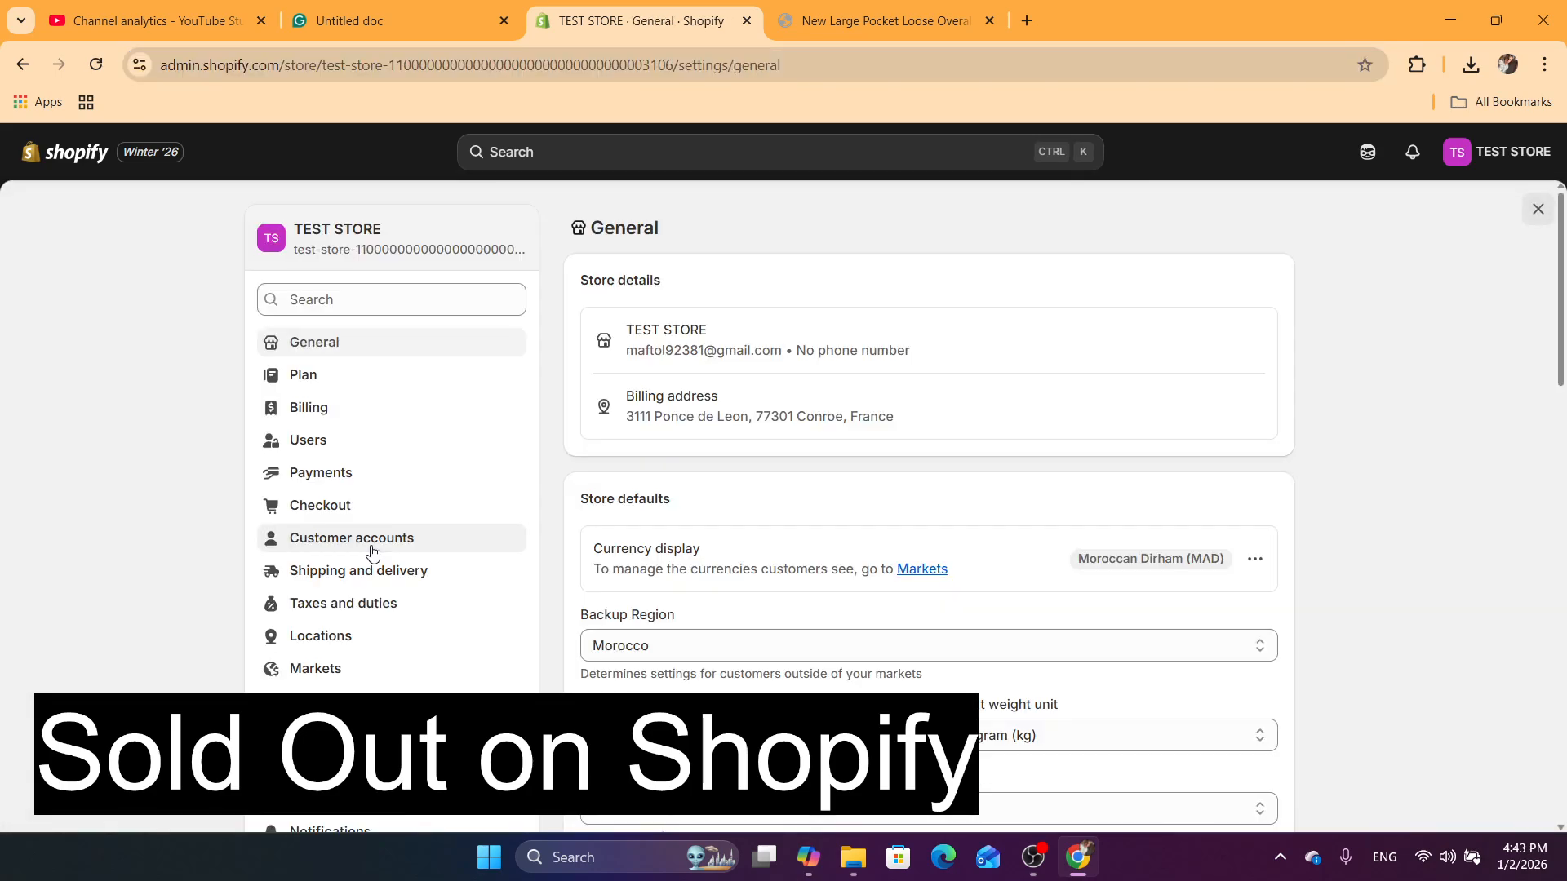
{"action": "left_click", "coordinate": [350, 570]}
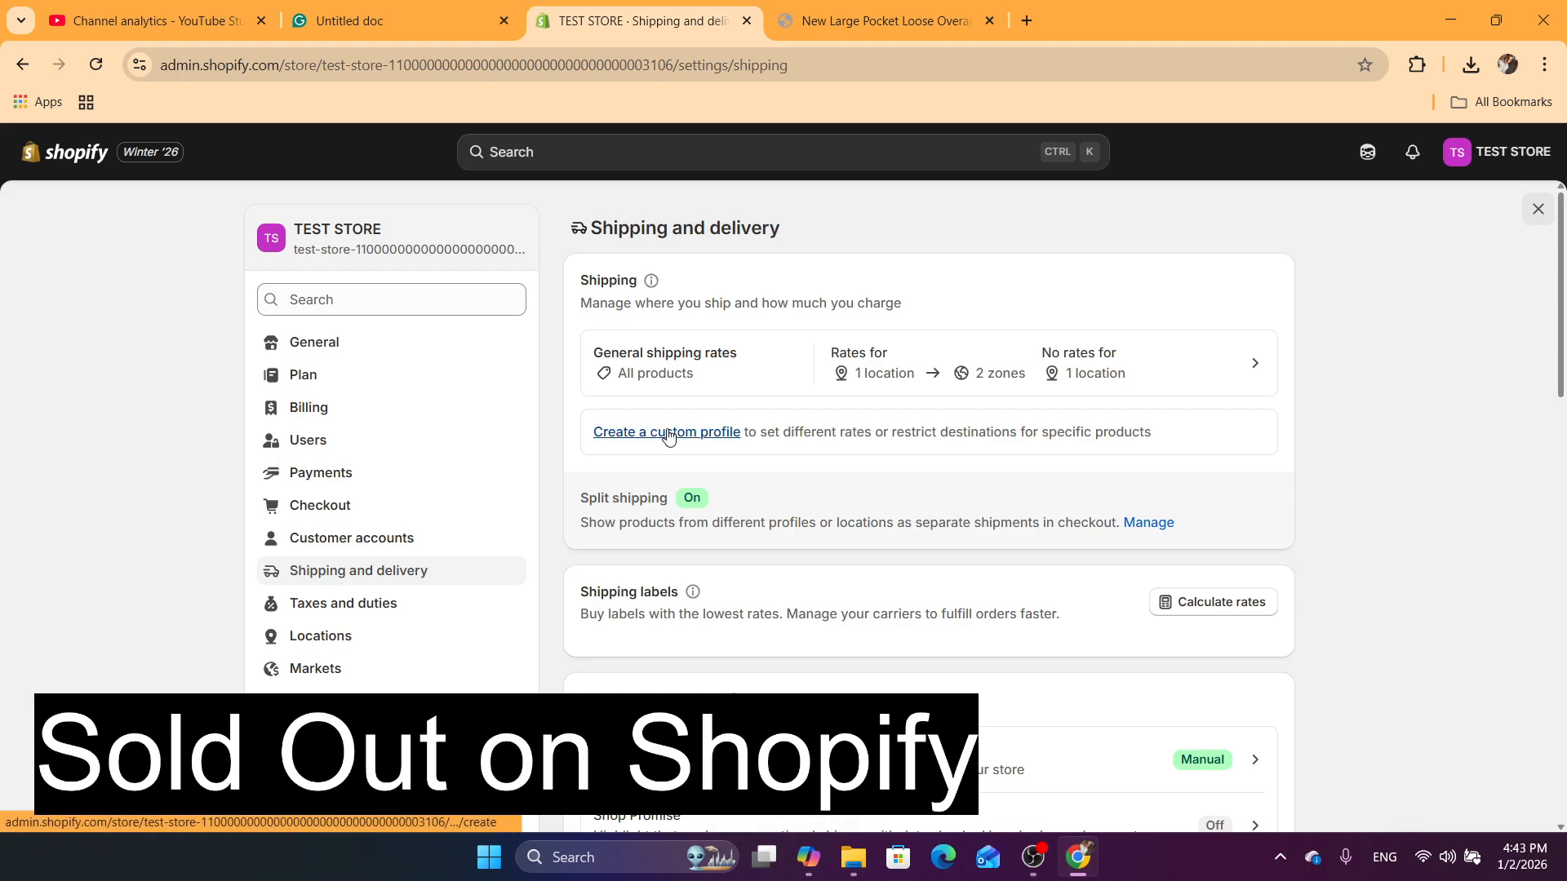
{"action": "left_click", "coordinate": [667, 434]}
{"action": "left_click", "coordinate": [644, 333]}
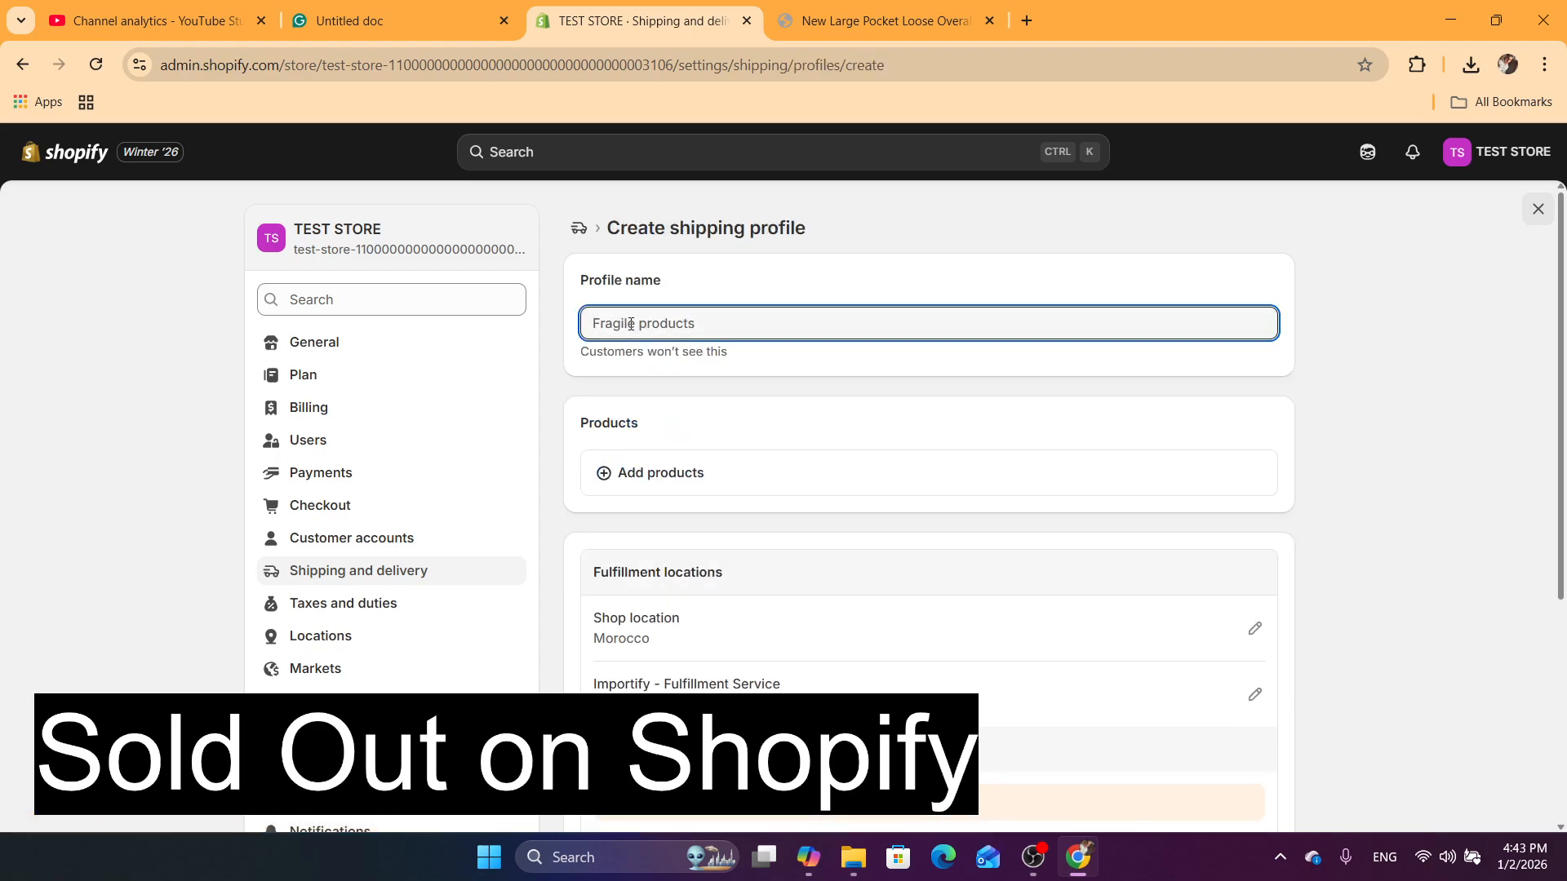
{"action": "type", "text": "NOTHING"}
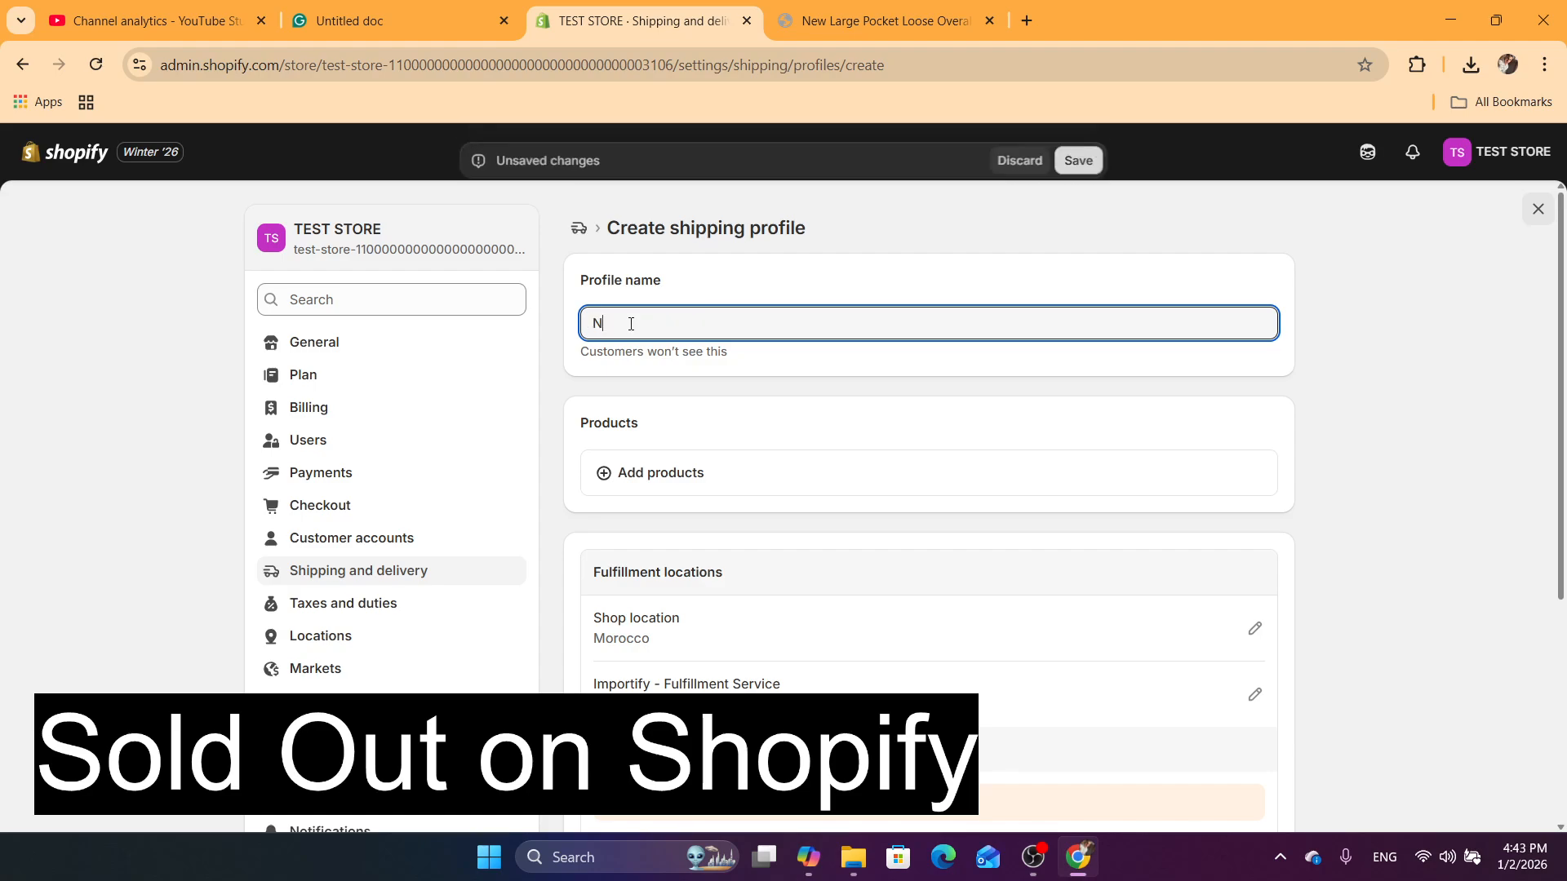
Add the camouflage pants product with all its variants to the shipping profile
{"action": "left_click", "coordinate": [642, 470]}
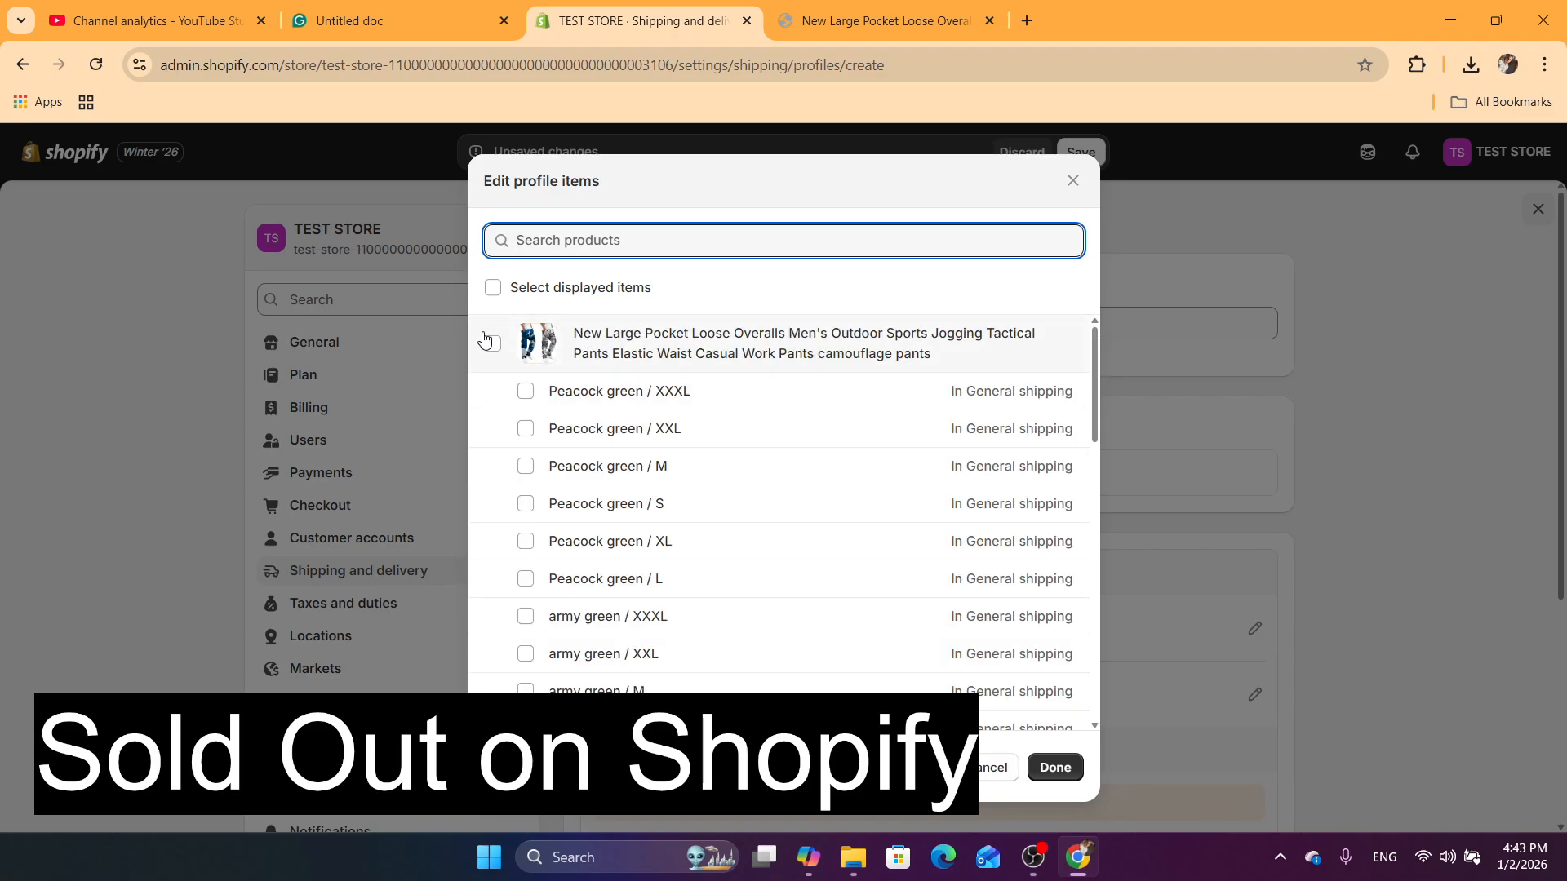
{"action": "left_click", "coordinate": [489, 341]}
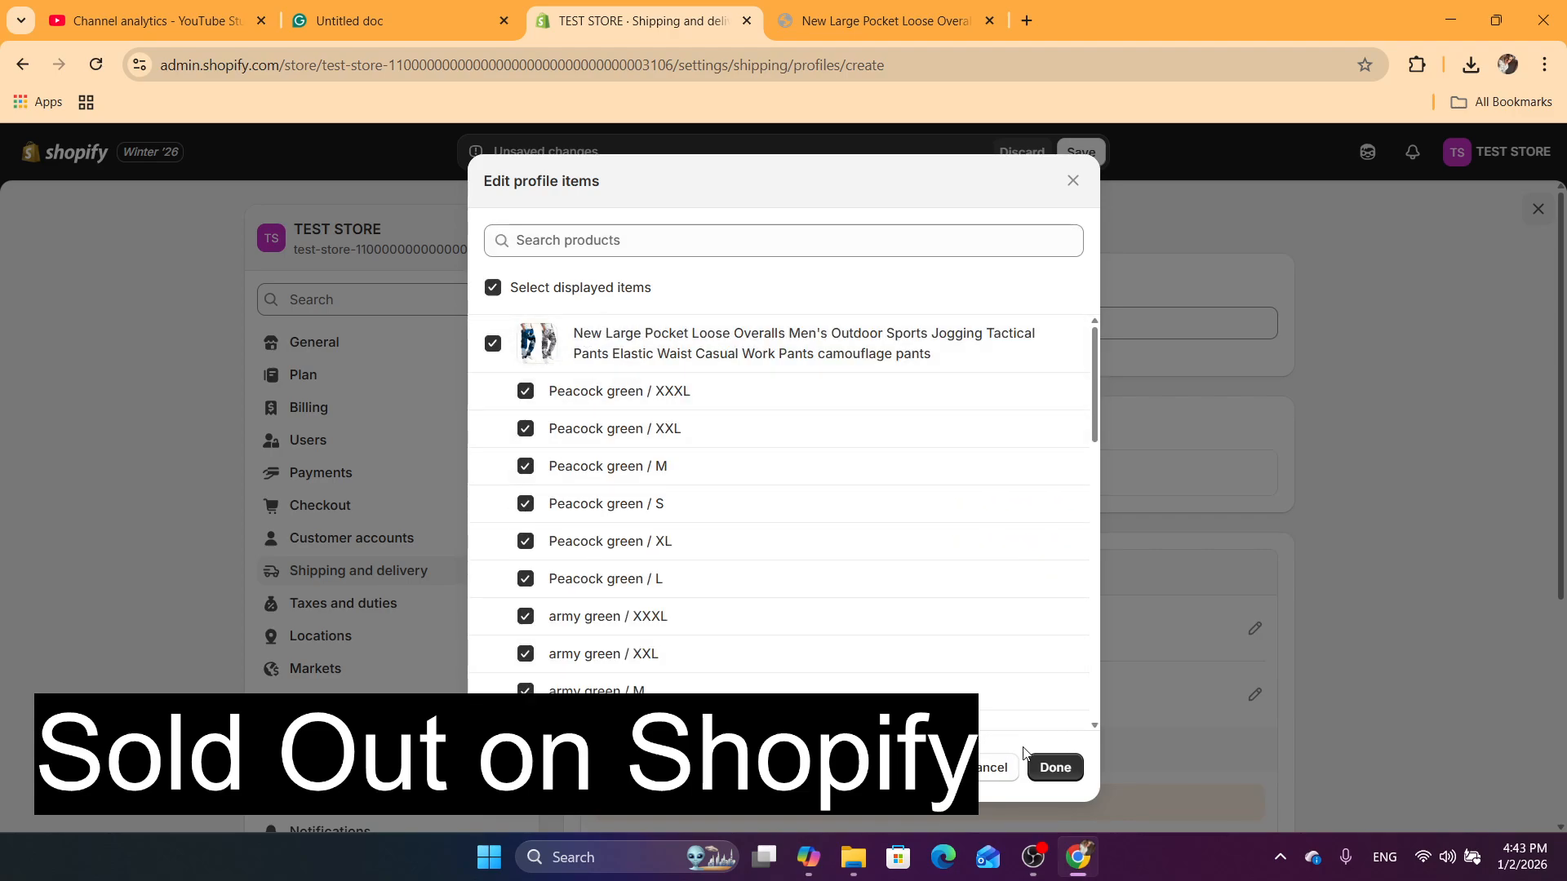
{"action": "left_click", "coordinate": [1054, 770]}
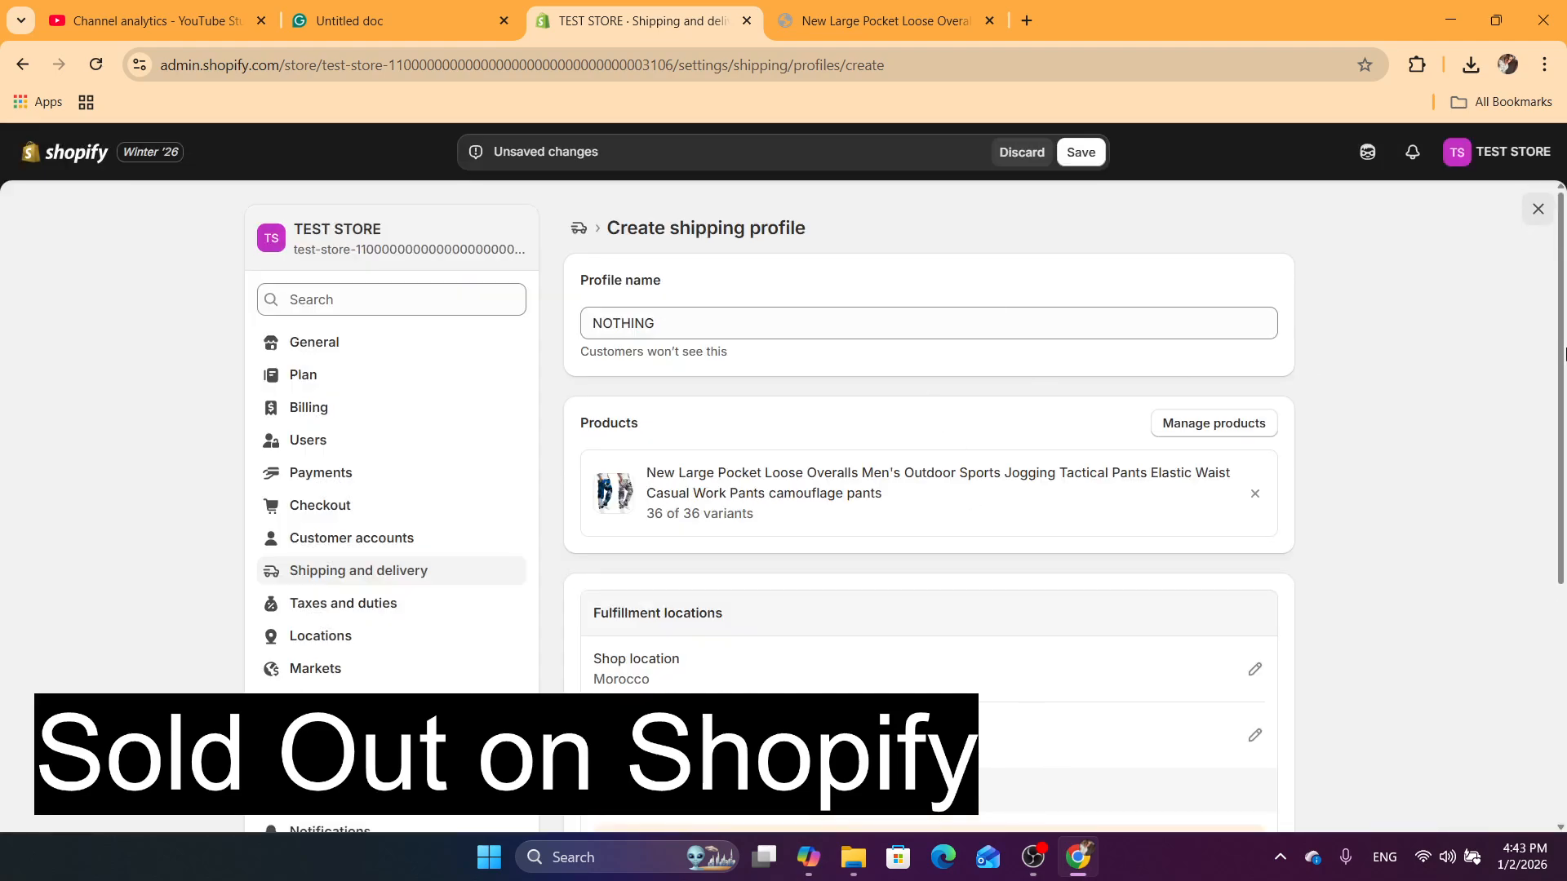
Review the rate options of the Shop location and Importify fulfillment locations without changing them
{"action": "left_click_drag", "start_coordinate": [1555, 341], "coordinate": [1560, 474]}
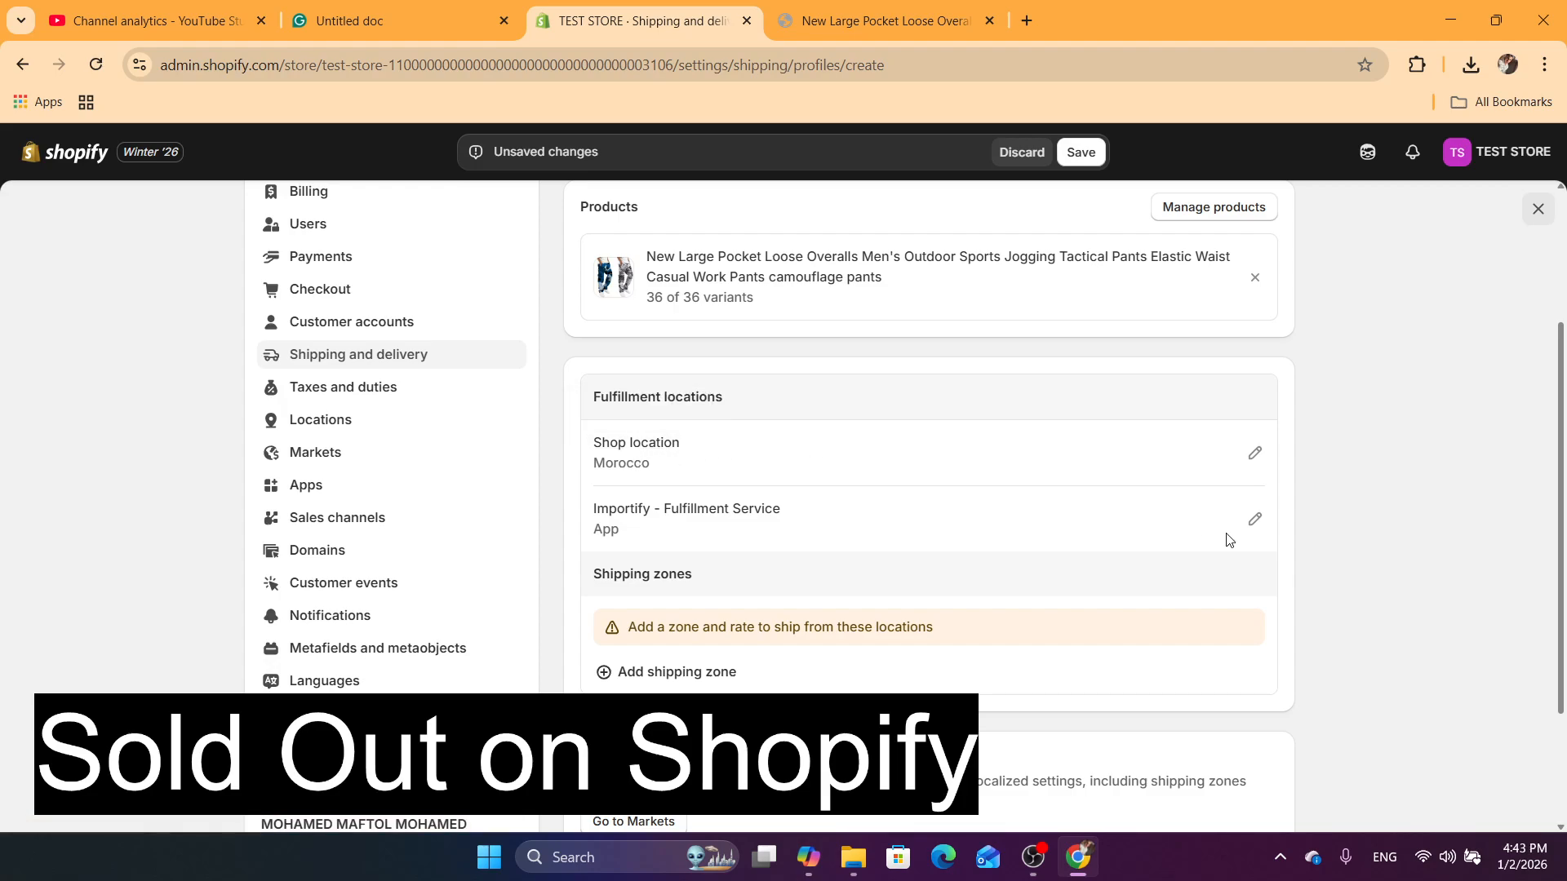
{"action": "left_click", "coordinate": [1259, 462]}
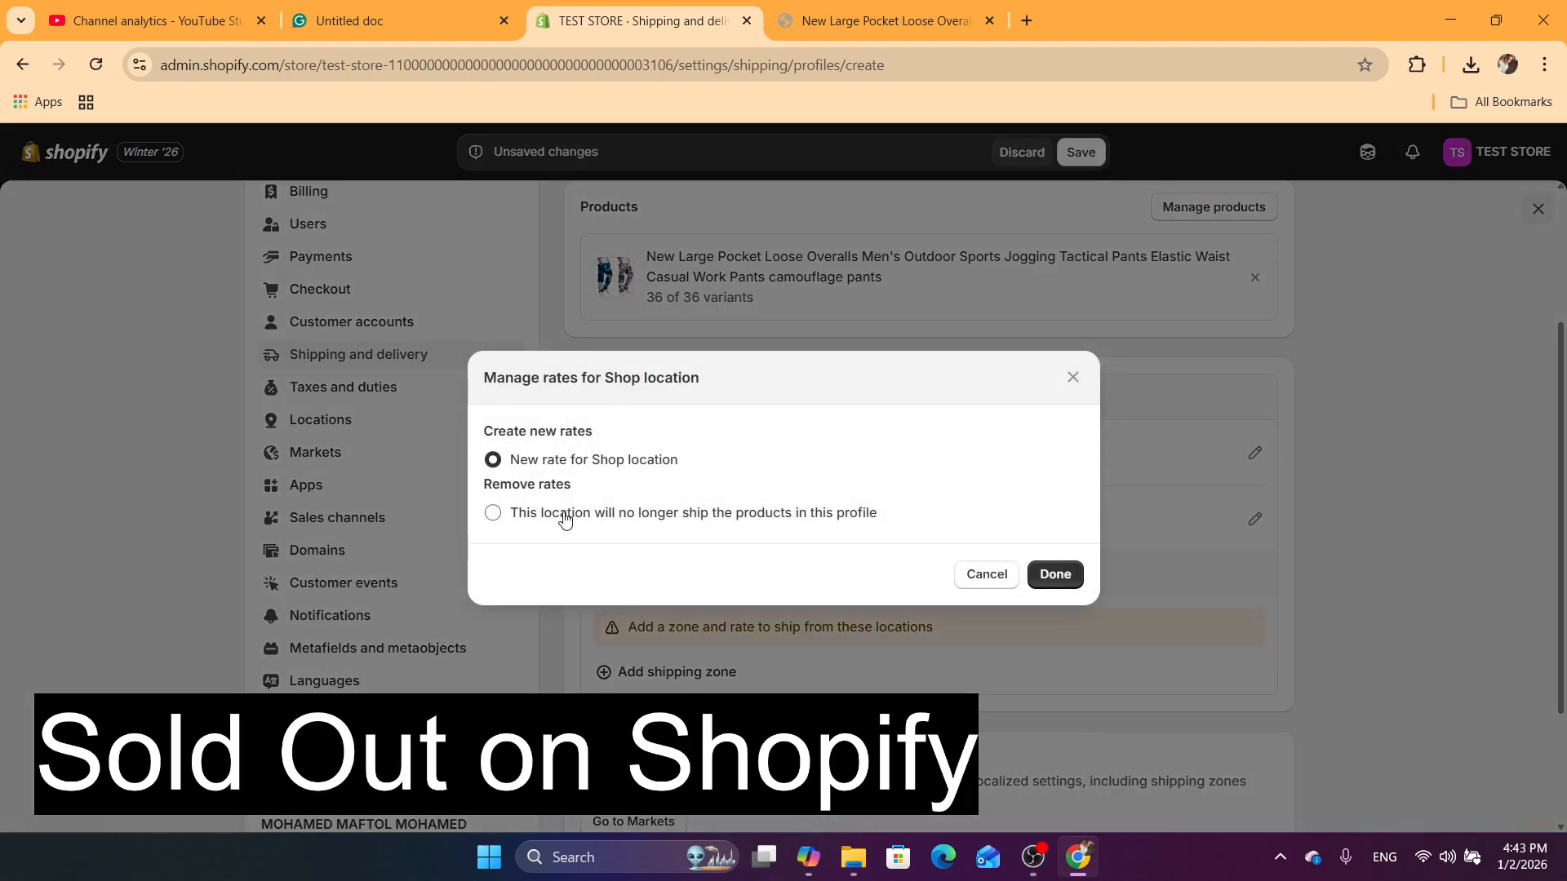
{"action": "left_click", "coordinate": [987, 575]}
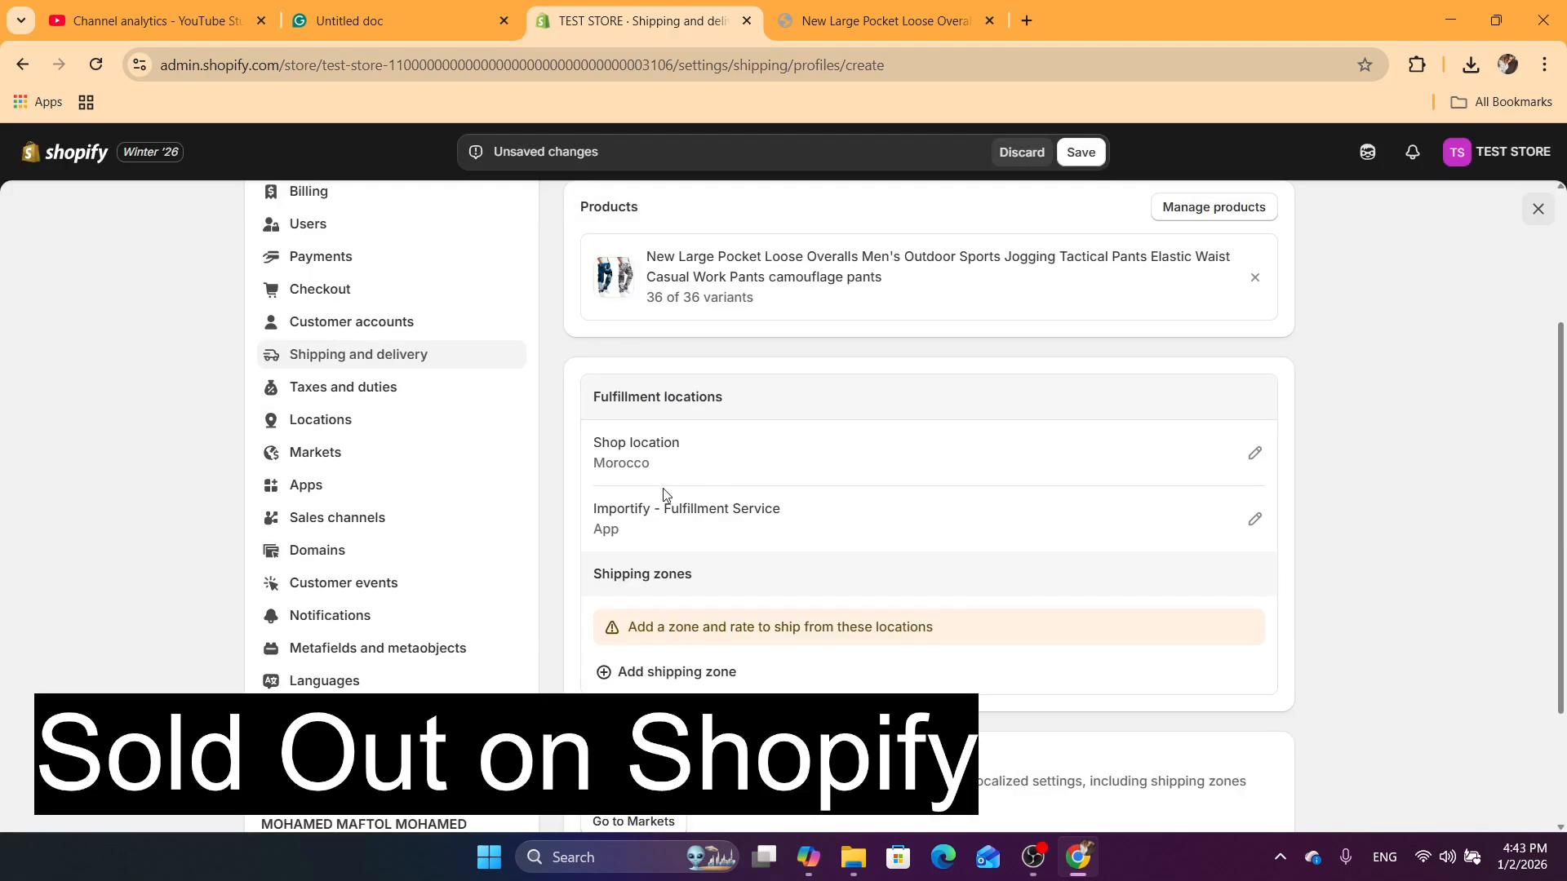
{"action": "left_click_drag", "start_coordinate": [596, 507], "coordinate": [854, 495]}
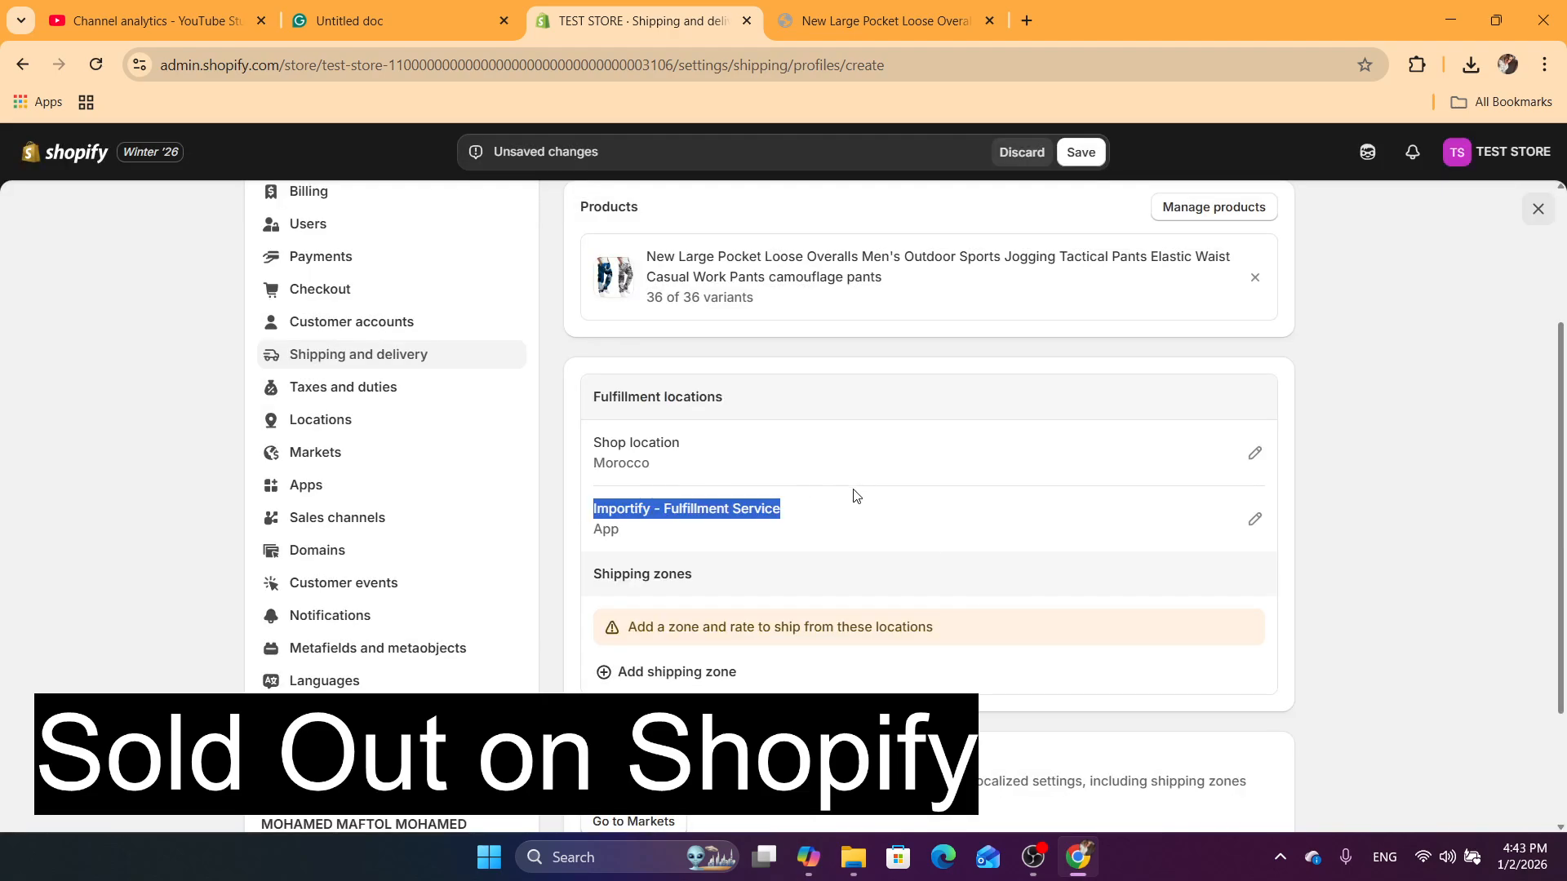
{"action": "left_click", "coordinate": [708, 516]}
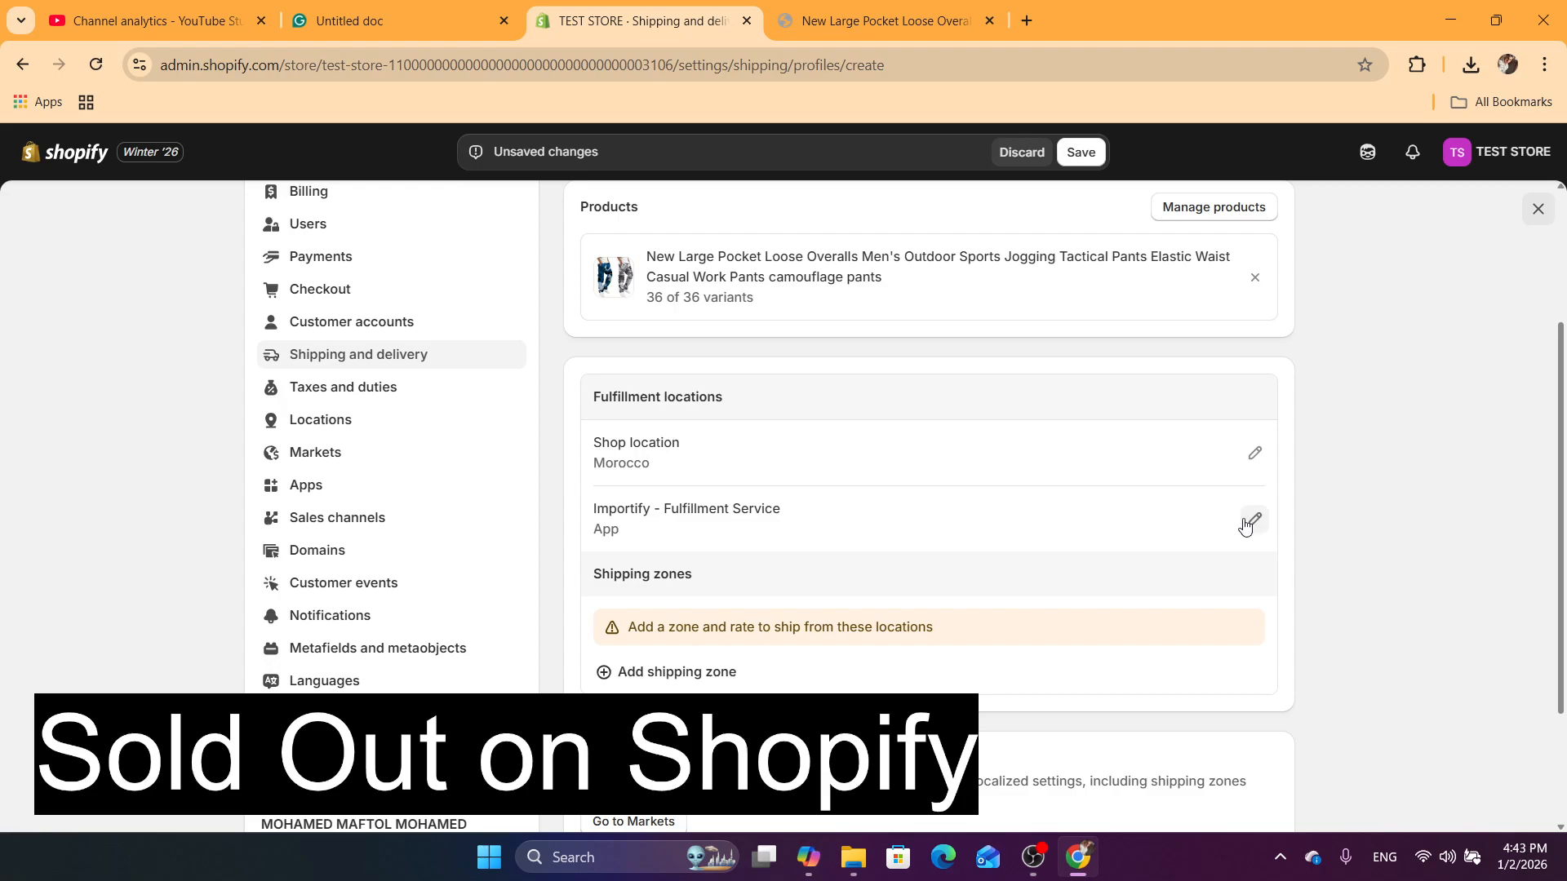
{"action": "left_click", "coordinate": [1249, 520]}
{"action": "left_click", "coordinate": [1195, 544]}
Create a shipping zone named NOTHING that covers Africa with Morocco
{"action": "left_click", "coordinate": [644, 673]}
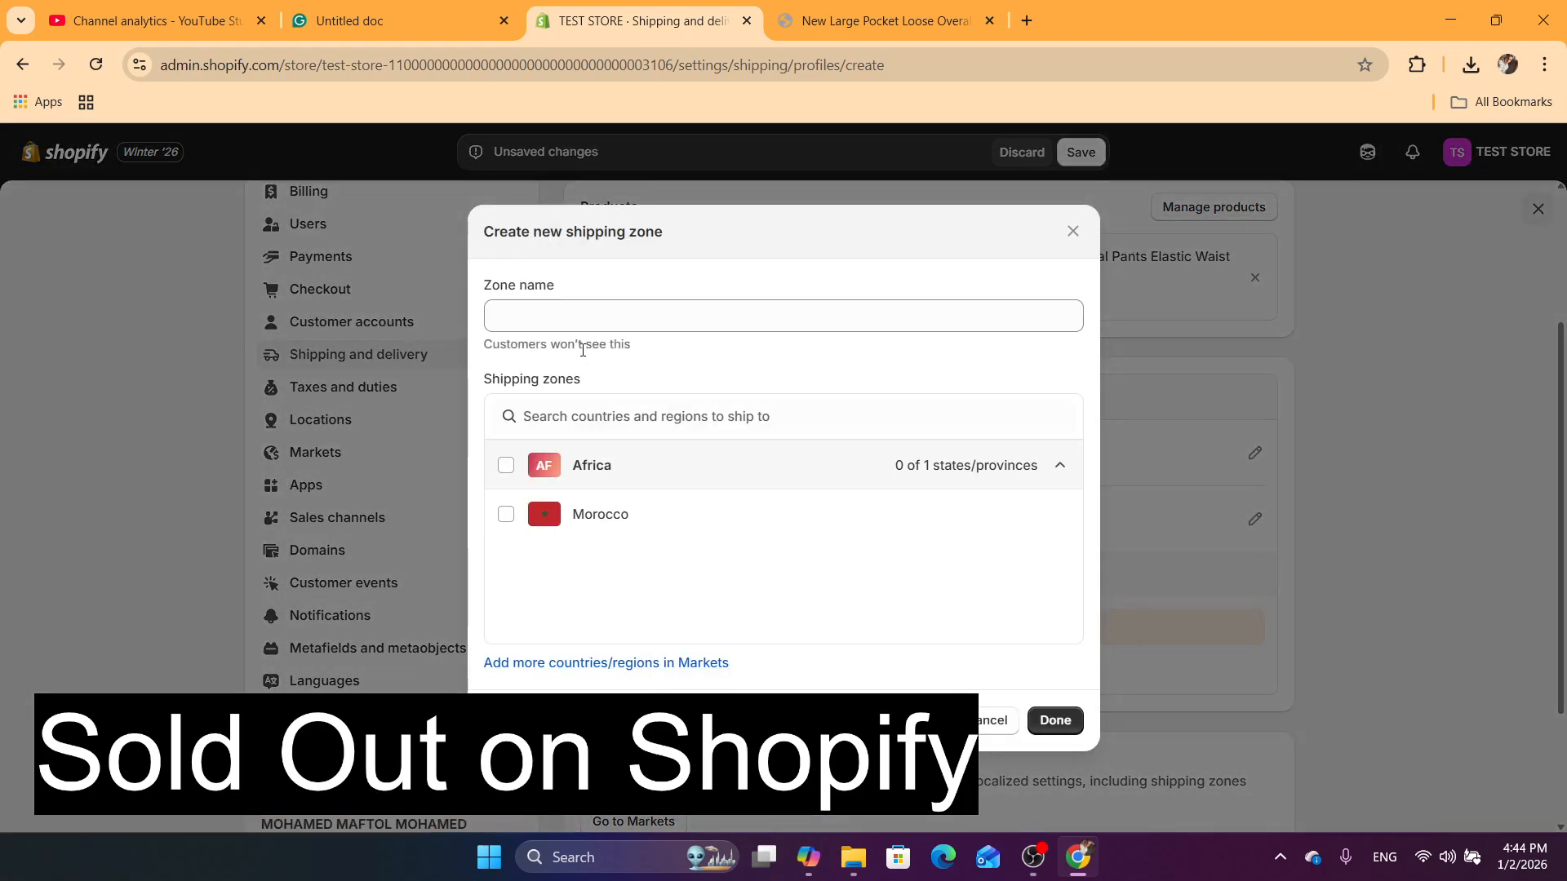
{"action": "left_click", "coordinate": [506, 465]}
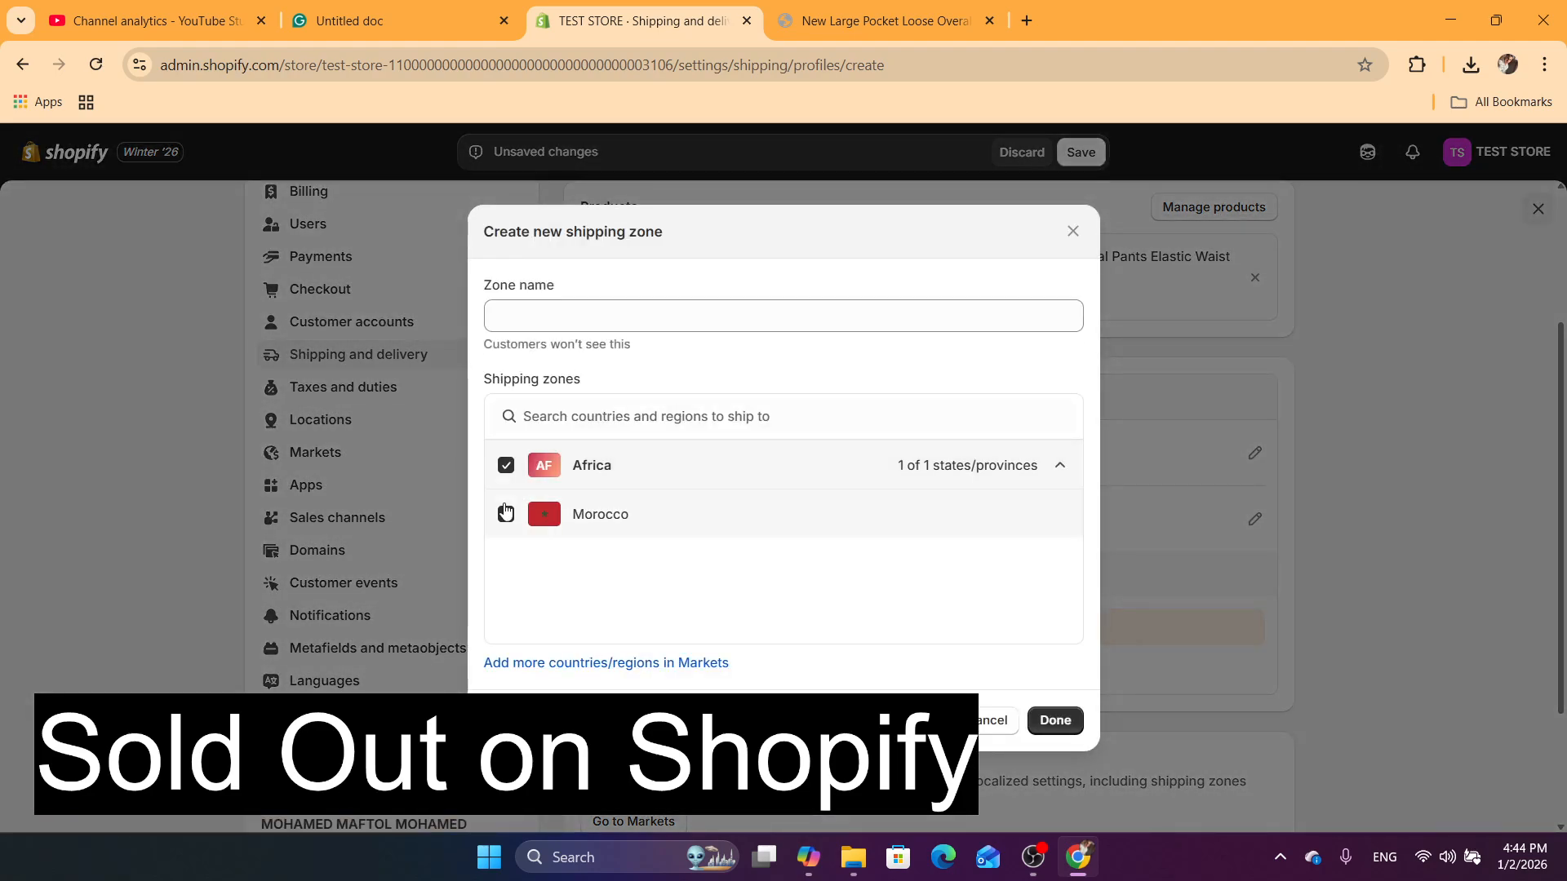
{"action": "left_click_drag", "start_coordinate": [511, 285], "coordinate": [533, 303]}
{"action": "left_click", "coordinate": [533, 303]}
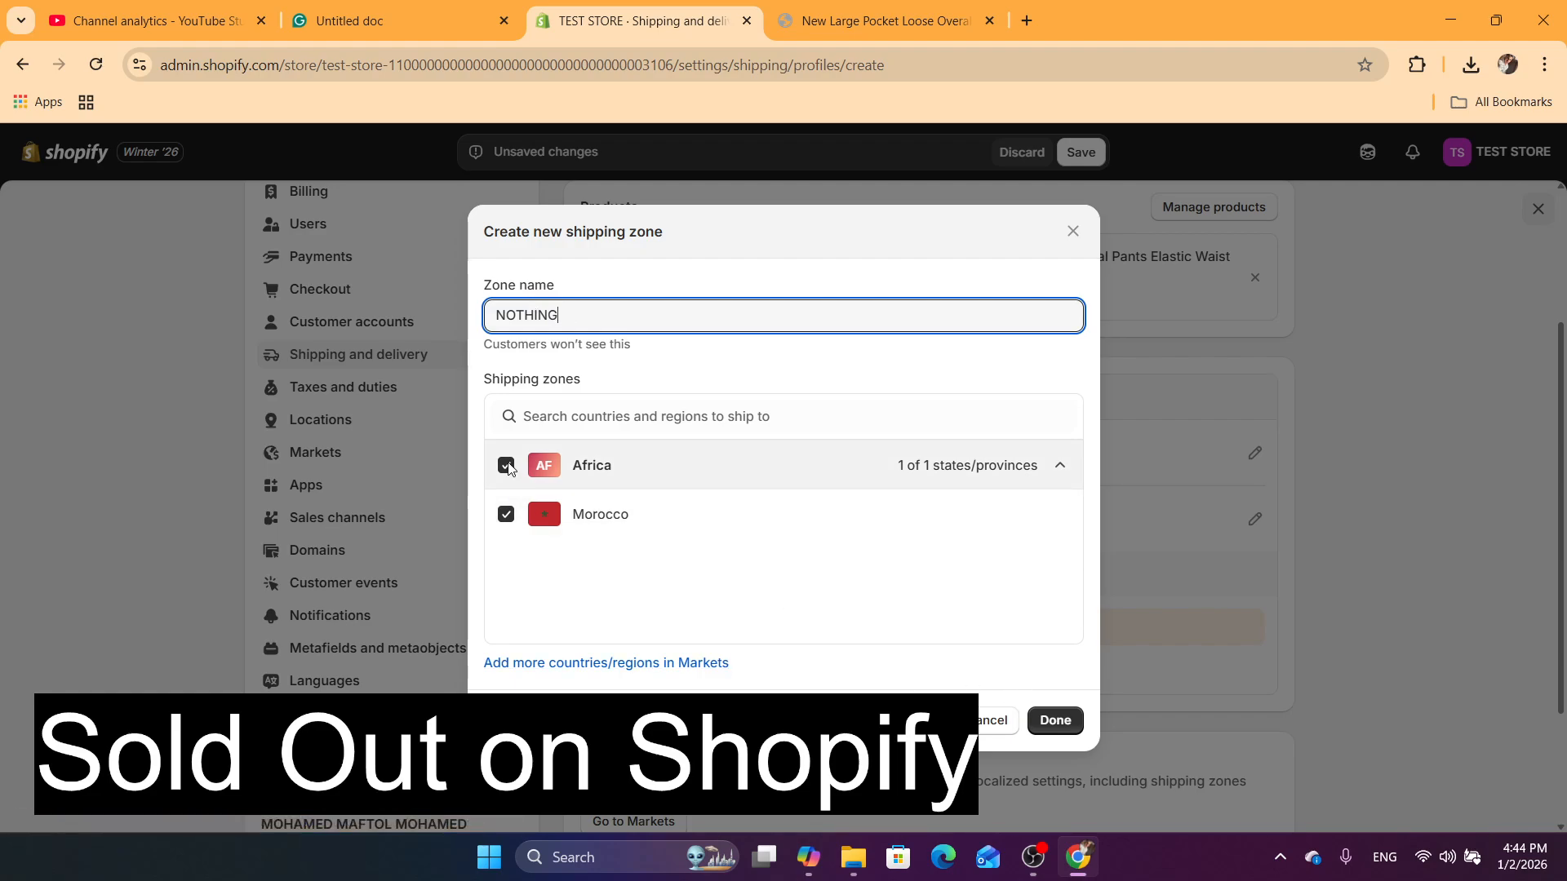
{"action": "left_click", "coordinate": [1054, 720]}
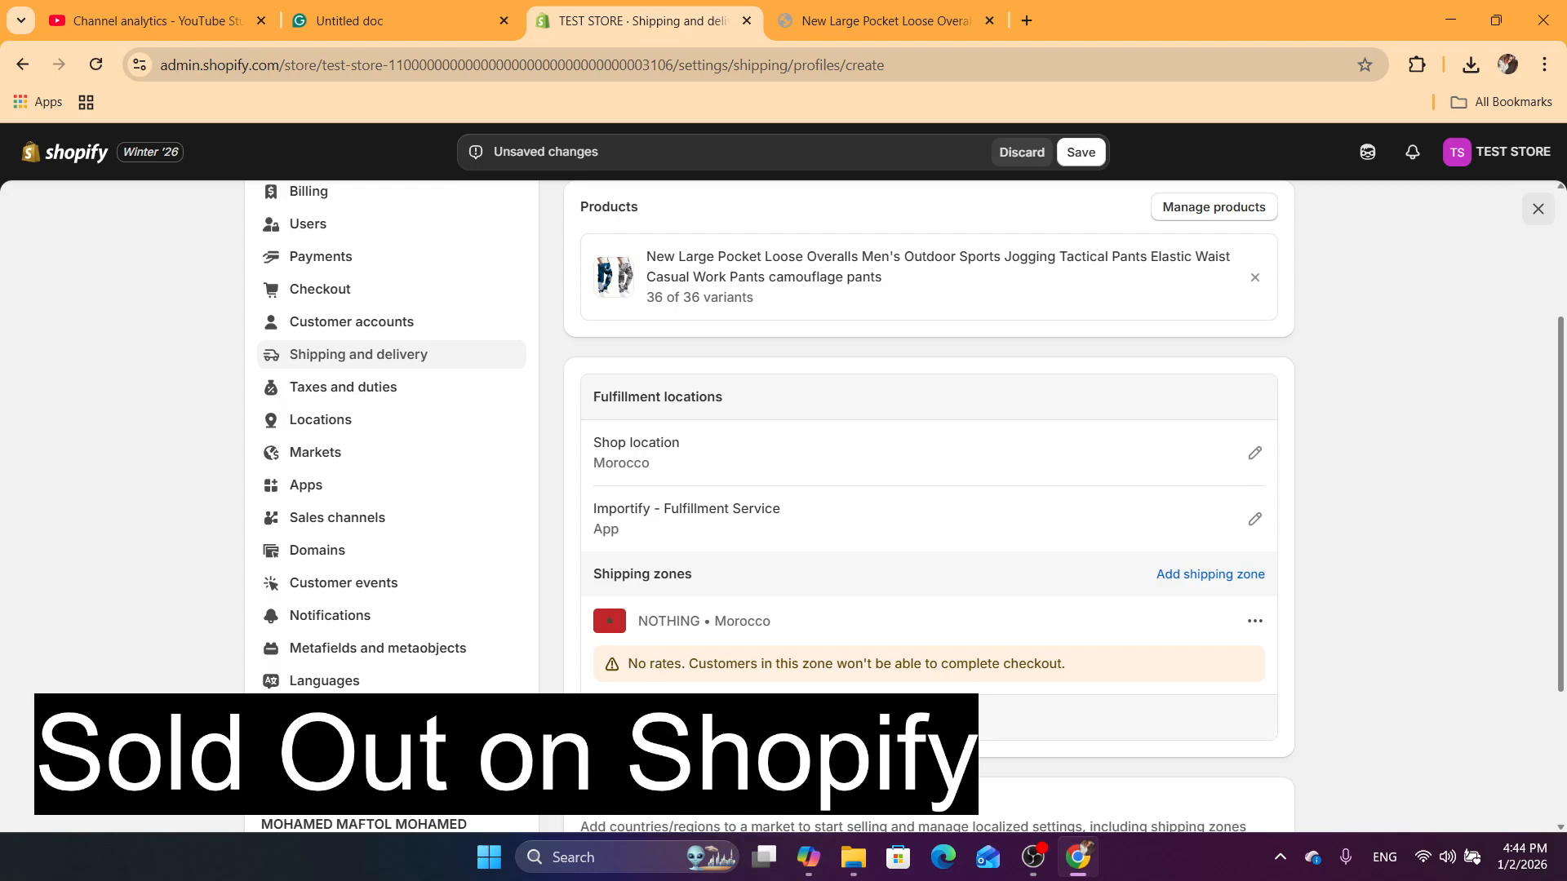
Add a free custom flat rate named STANDERD to the shipping zone and save the profile
{"action": "left_click", "coordinate": [630, 718]}
{"action": "left_click", "coordinate": [547, 394]}
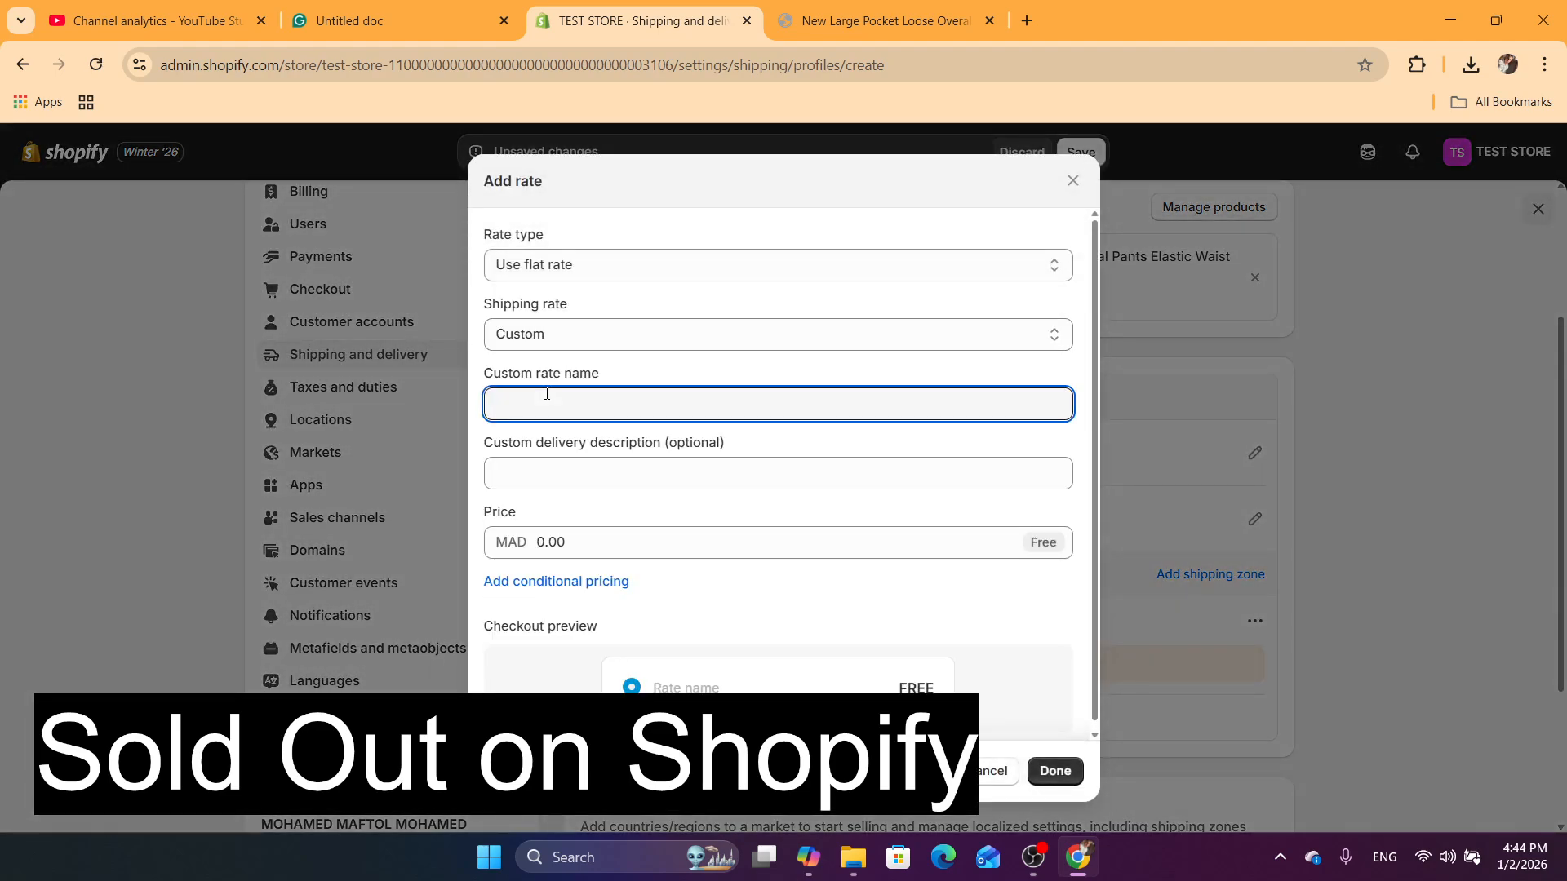
{"action": "type", "text": "STANDERD"}
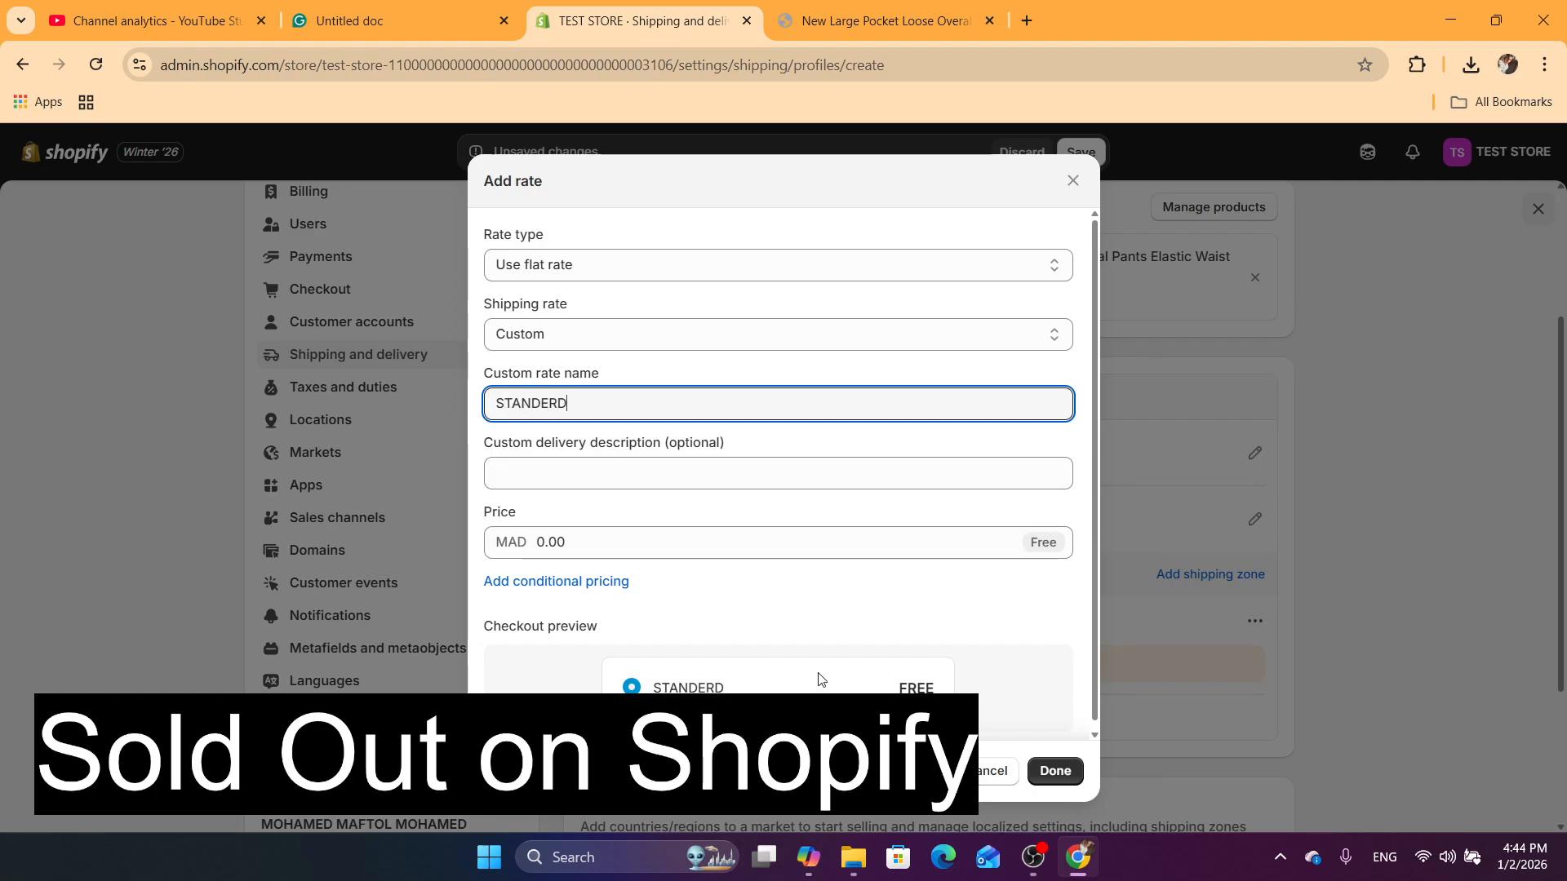
{"action": "left_click", "coordinate": [567, 529]}
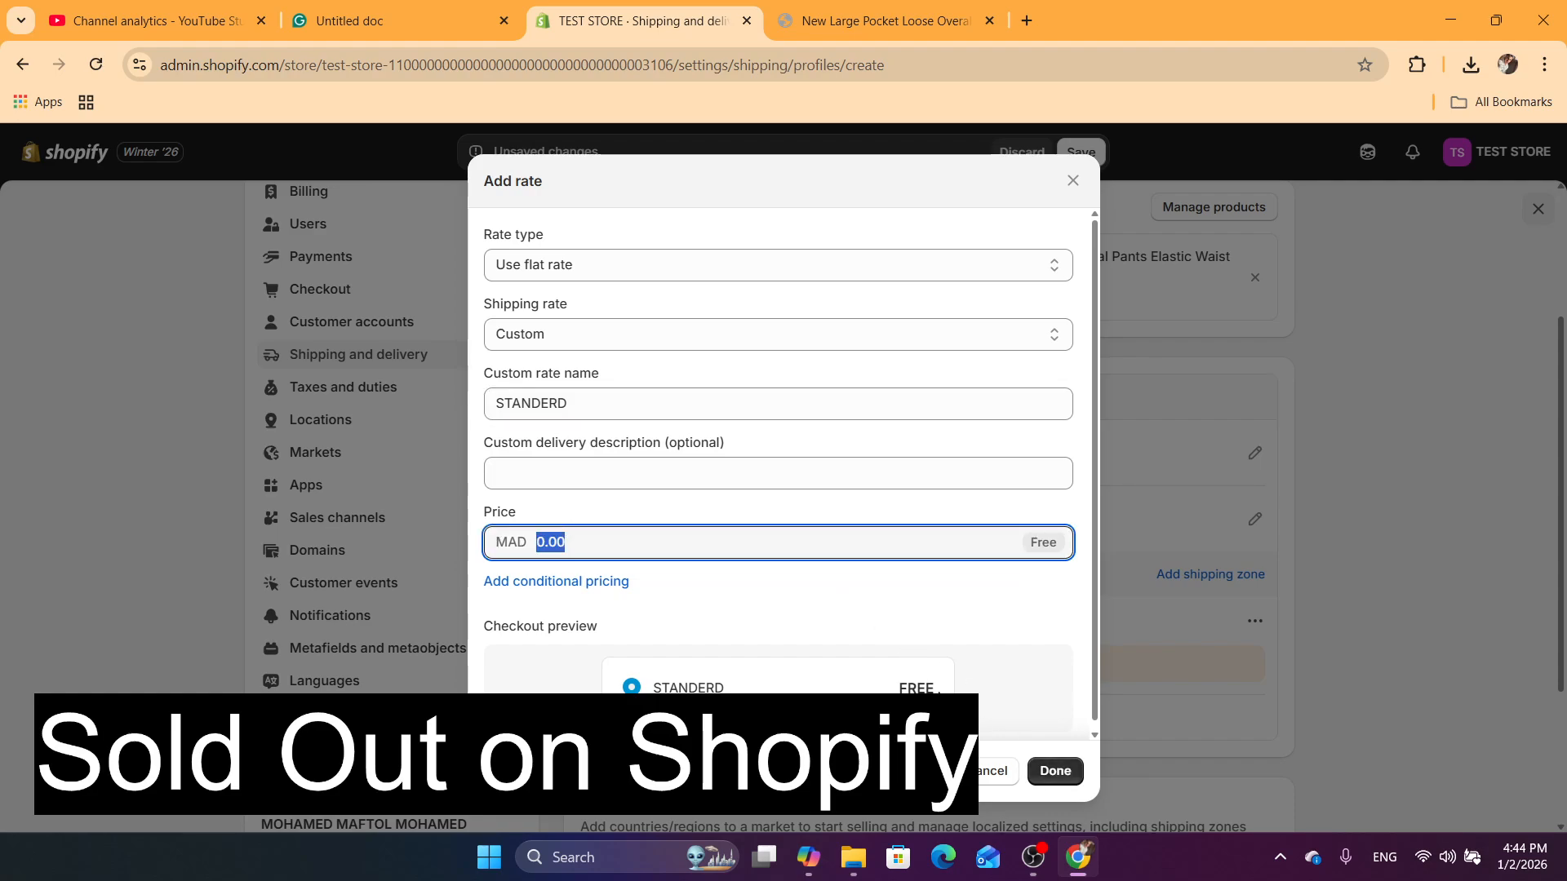
{"action": "left_click", "coordinate": [1054, 772]}
{"action": "left_click", "coordinate": [1082, 146]}
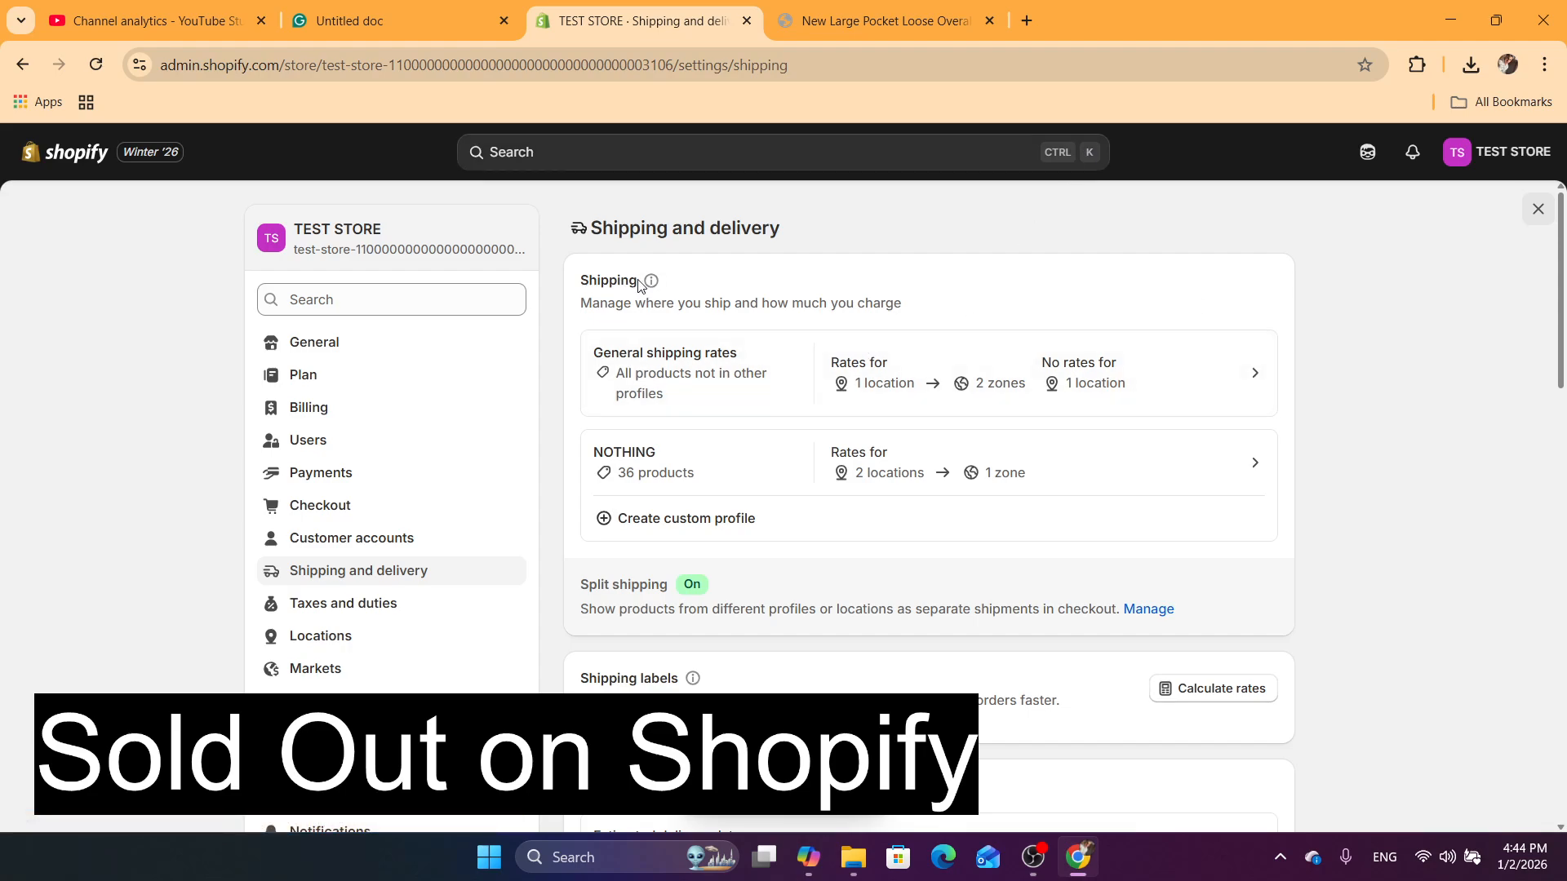
Leave the settings, select the camouflage pants in the product list and open them for bulk editing
{"action": "left_click", "coordinate": [1538, 209]}
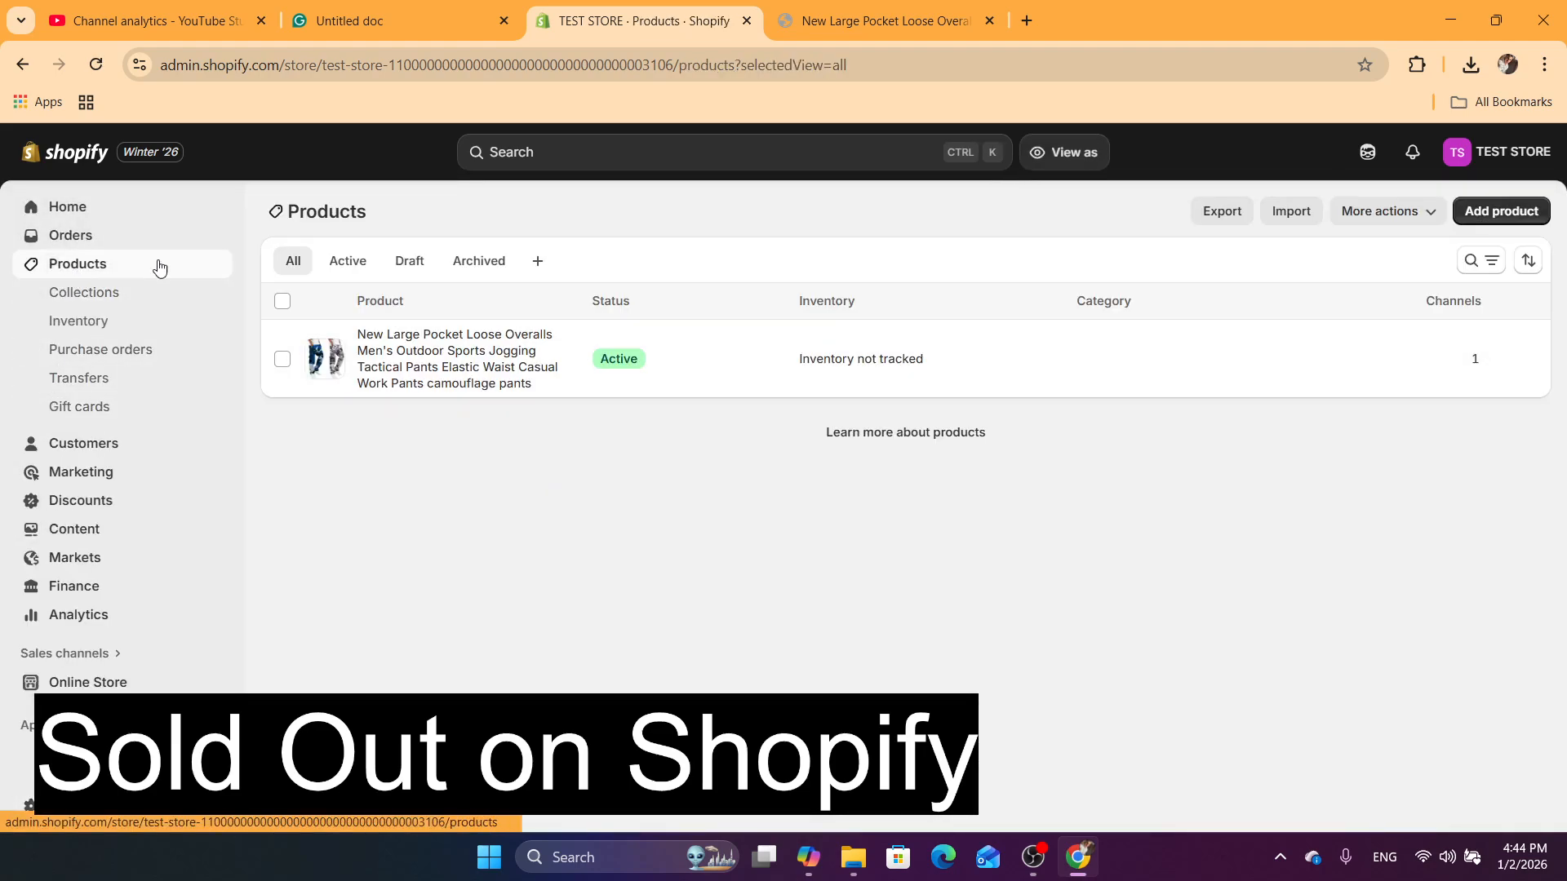
{"action": "left_click", "coordinate": [281, 360]}
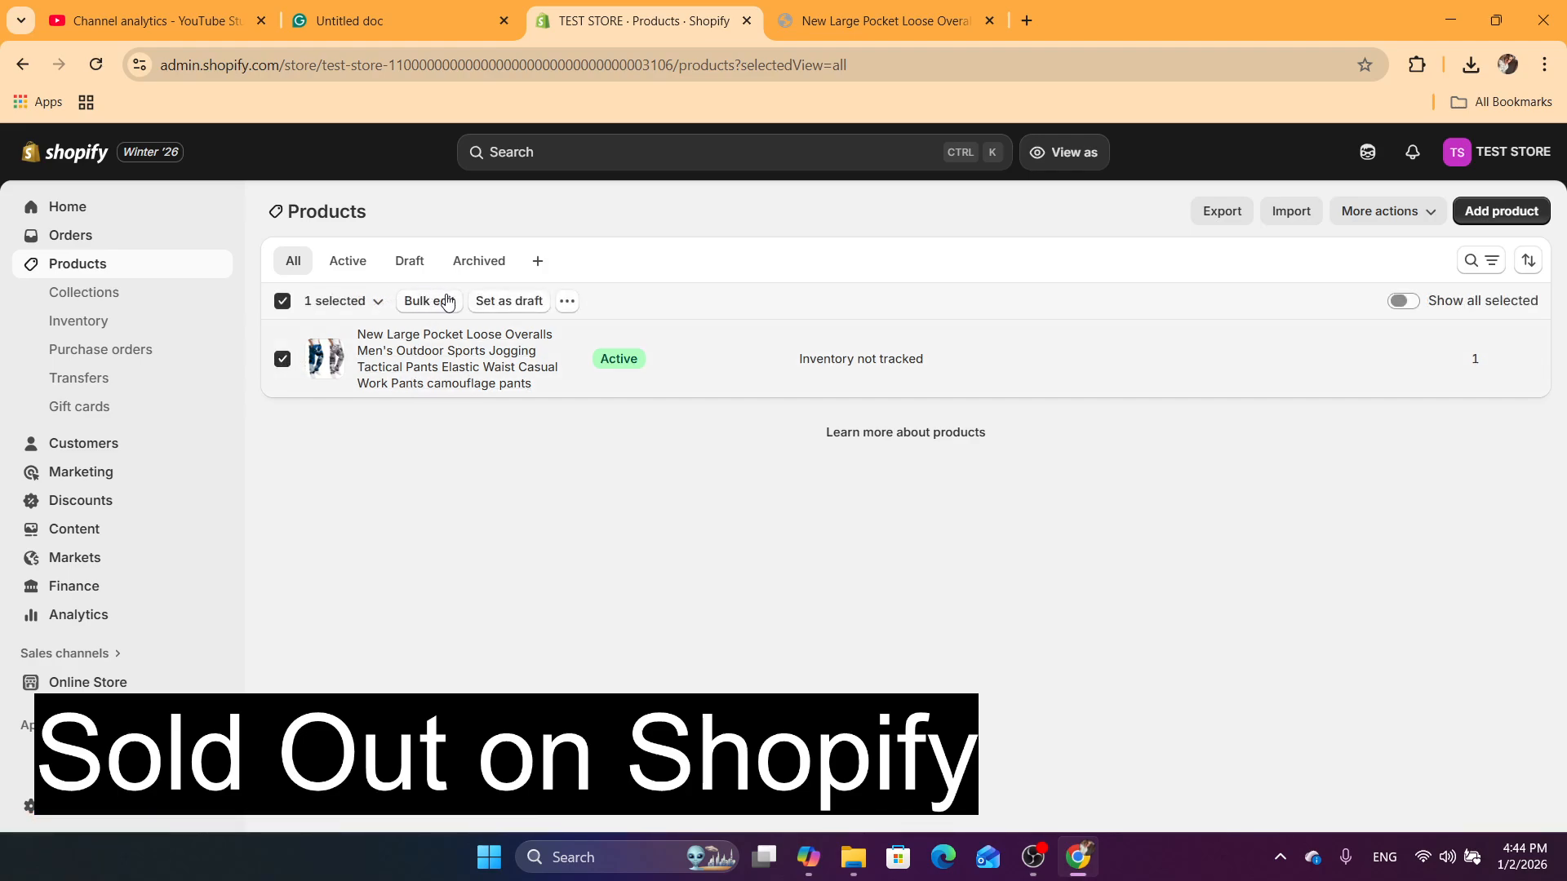
{"action": "scroll", "coordinate": [283, 358], "scroll_direction": "up", "scroll_amount": 5}
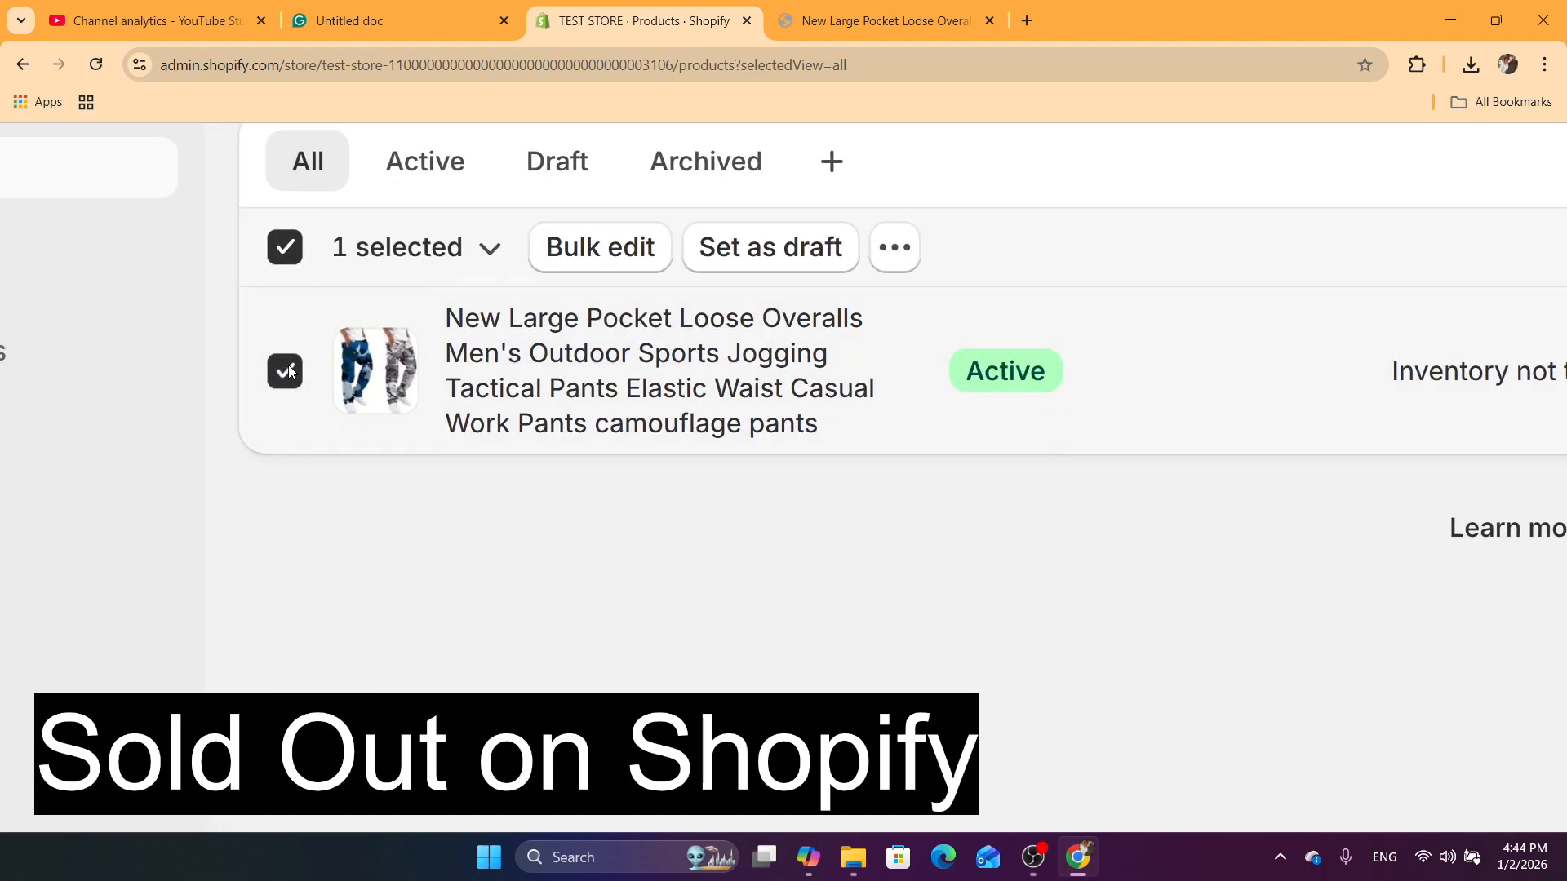
{"action": "left_click", "coordinate": [278, 370]}
{"action": "left_click", "coordinate": [277, 369]}
{"action": "left_click", "coordinate": [585, 249]}
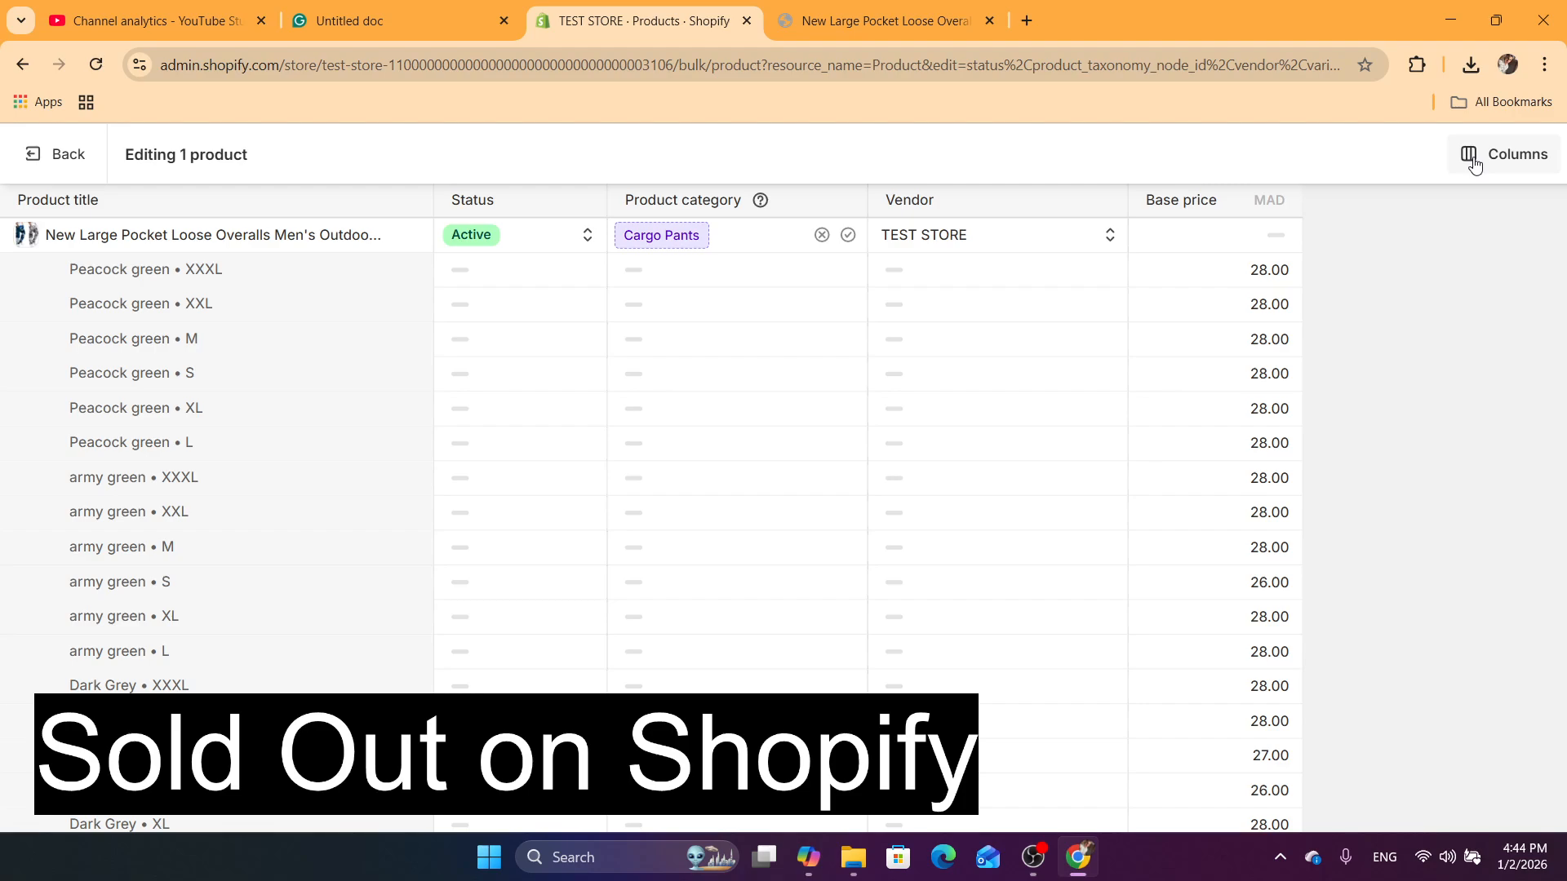
Show the "Continue selling when out of stock" column in the bulk editor
{"action": "left_click", "coordinate": [1537, 161]}
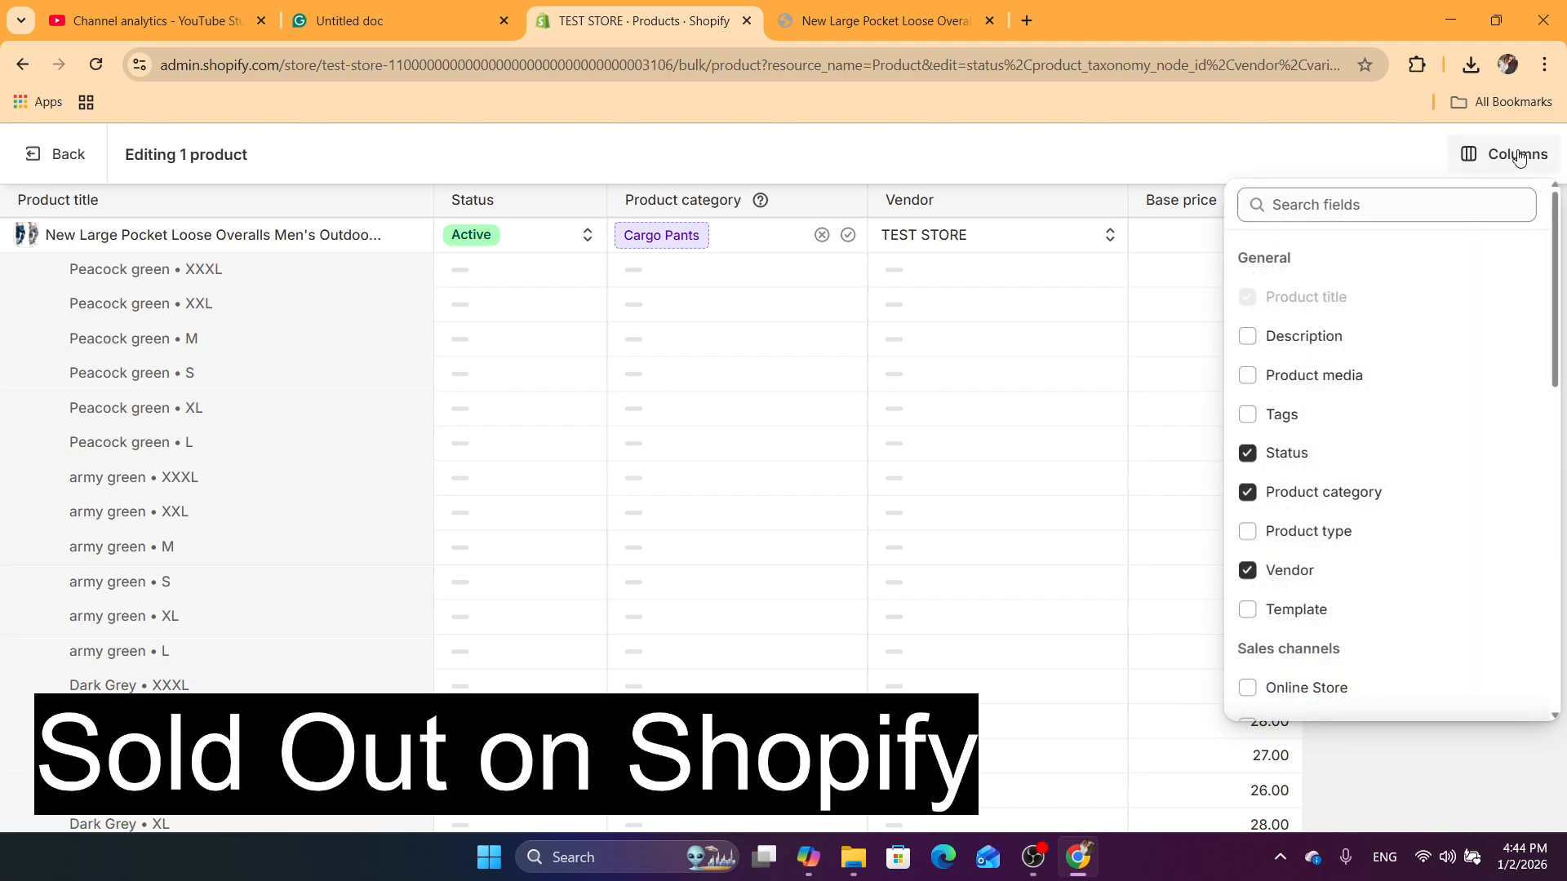
{"action": "scroll", "coordinate": [1556, 332], "scroll_direction": "down", "scroll_amount": 8}
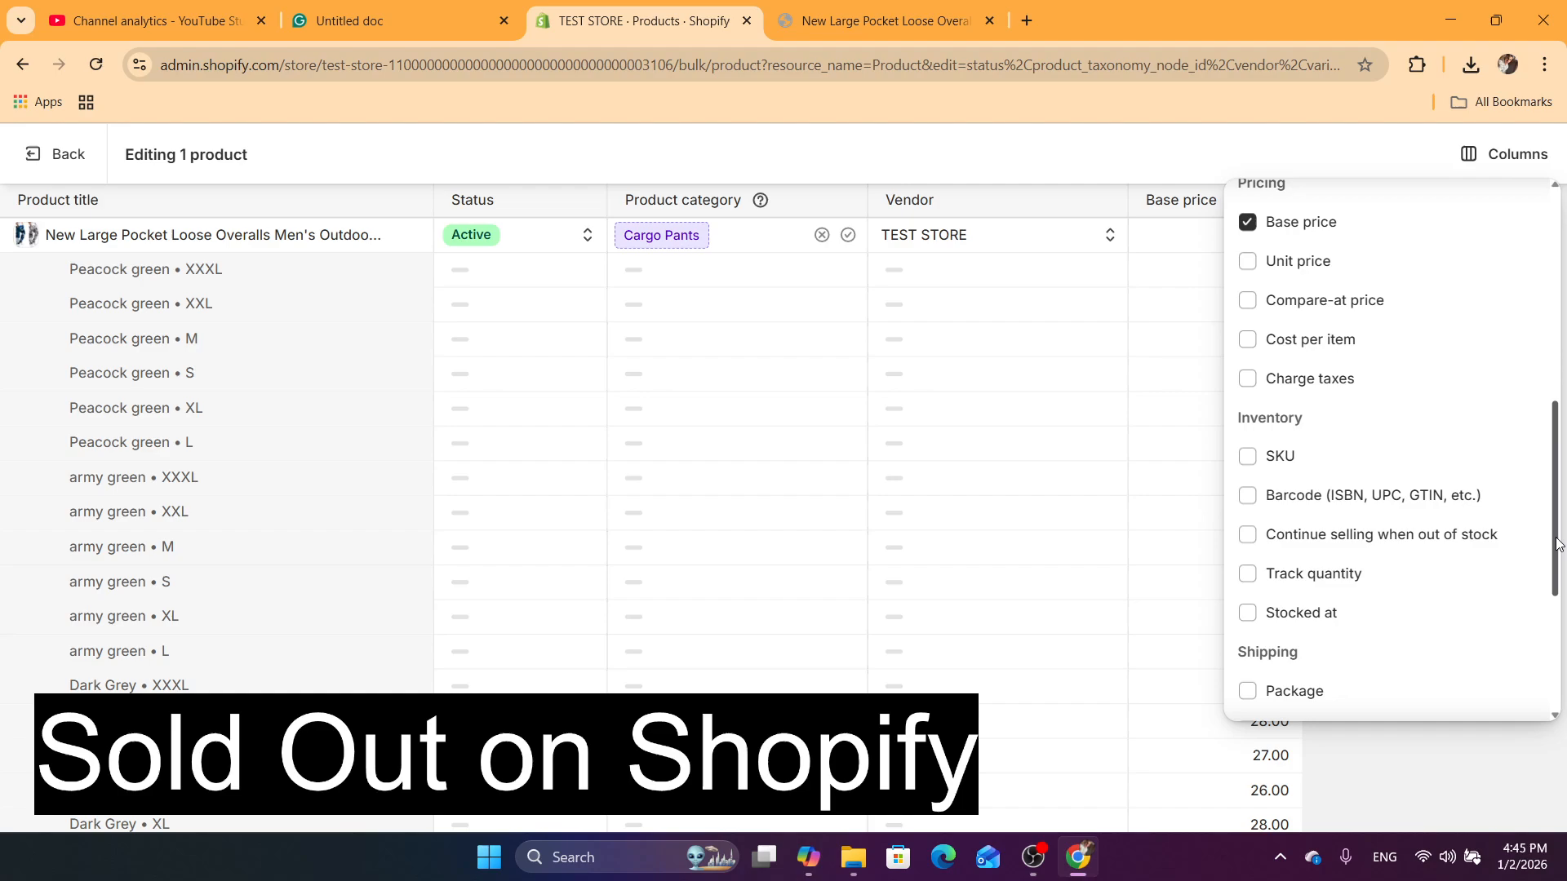
{"action": "left_click", "coordinate": [1326, 461]}
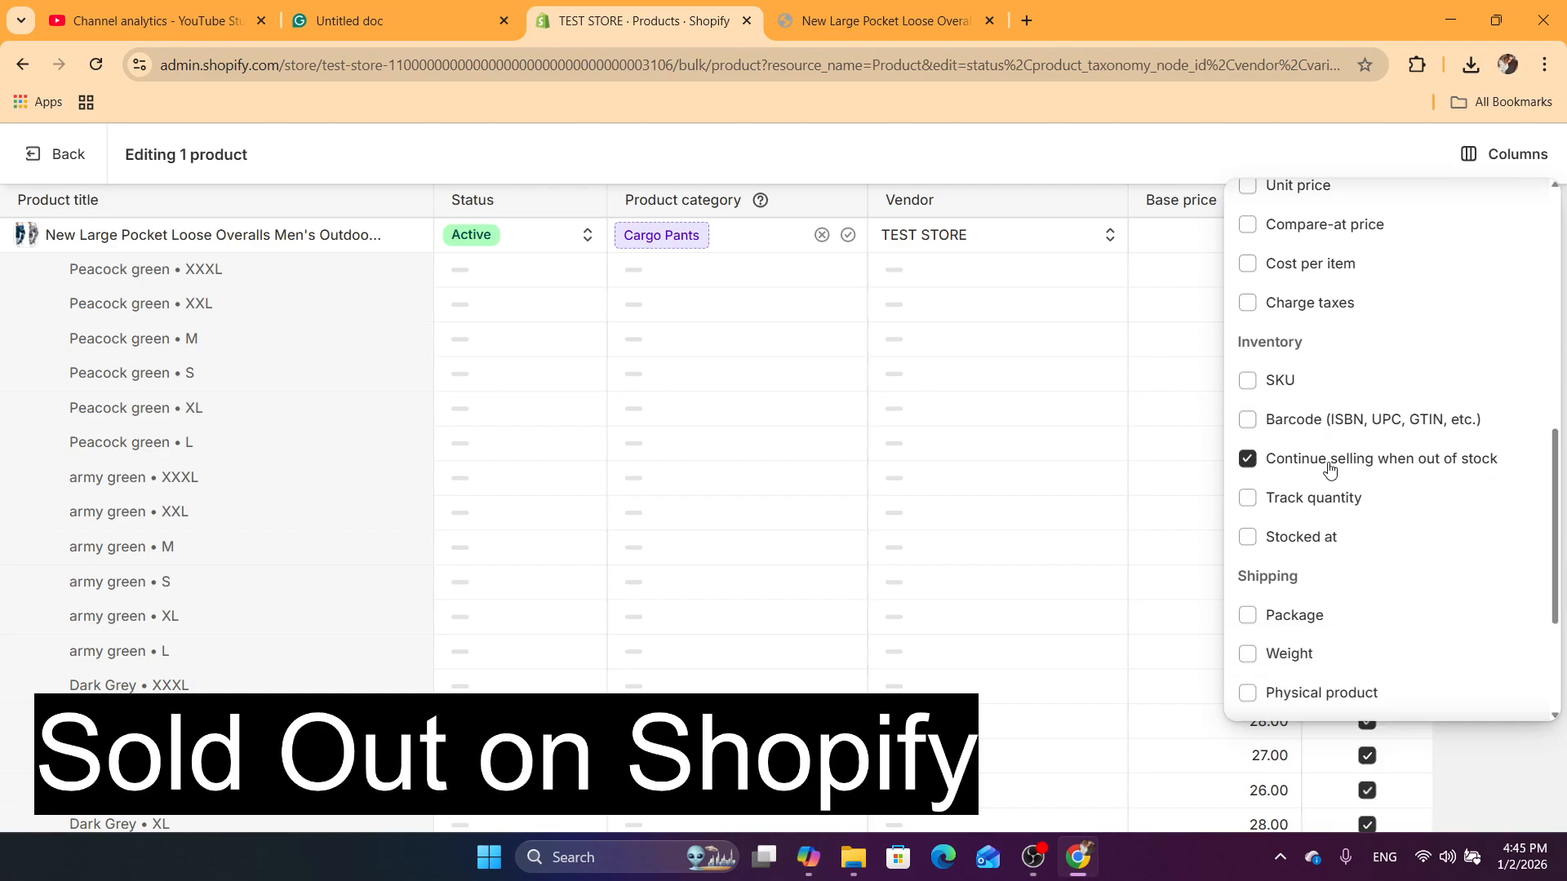
{"action": "left_click", "coordinate": [1165, 505]}
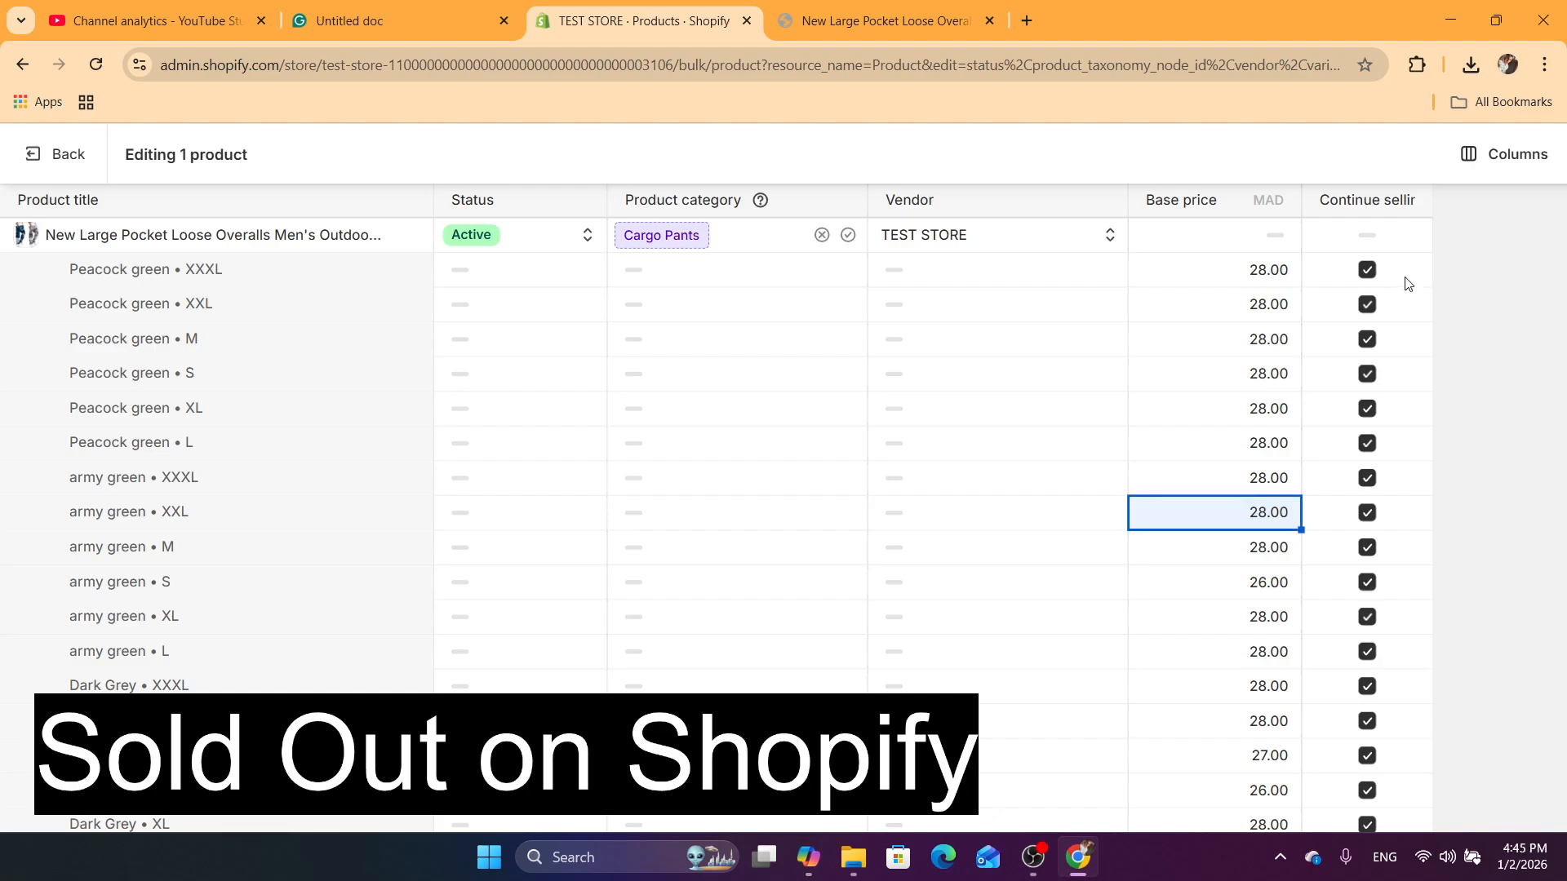
Disable continued selling when out of stock for all Peacock green and army green variants
{"action": "left_click", "coordinate": [1368, 272]}
{"action": "left_click", "coordinate": [1367, 307]}
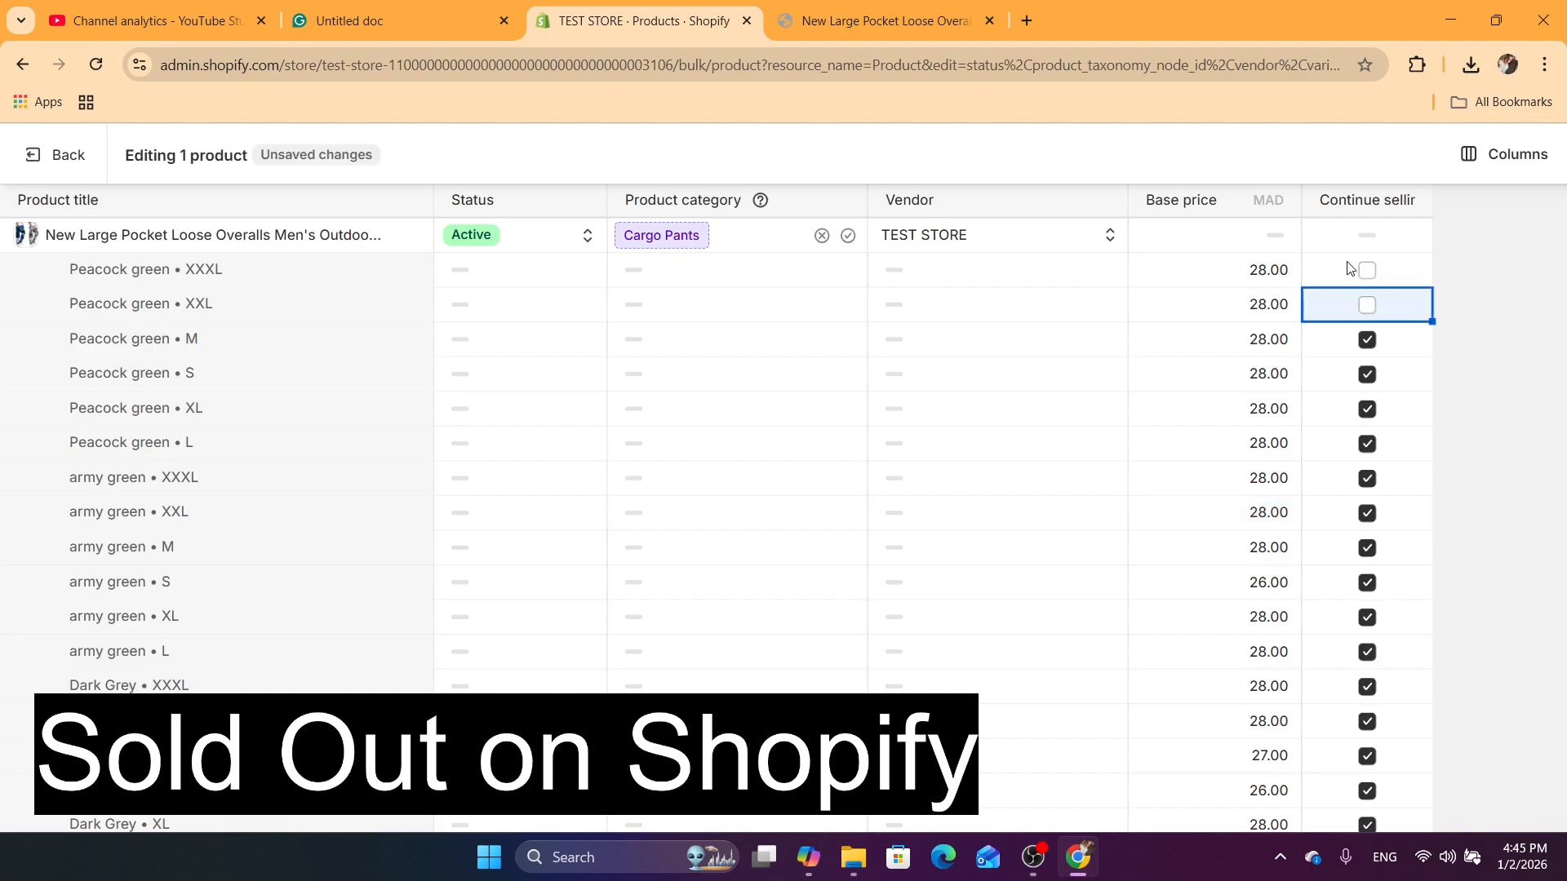
{"action": "left_click_drag", "start_coordinate": [1364, 269], "coordinate": [1391, 651]}
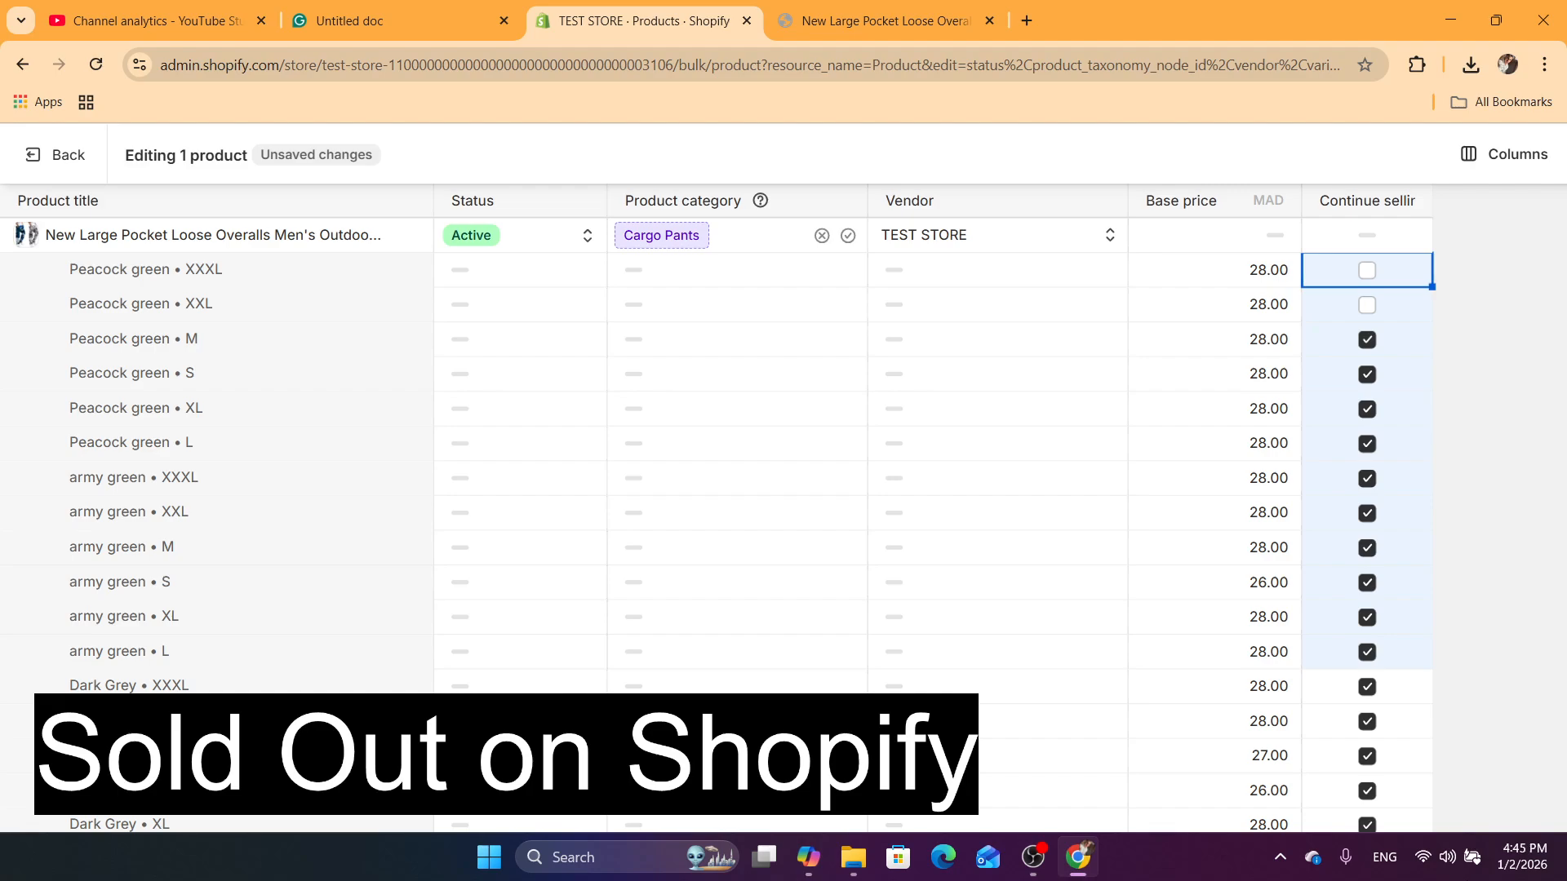
{"action": "left_click", "coordinate": [1366, 443]}
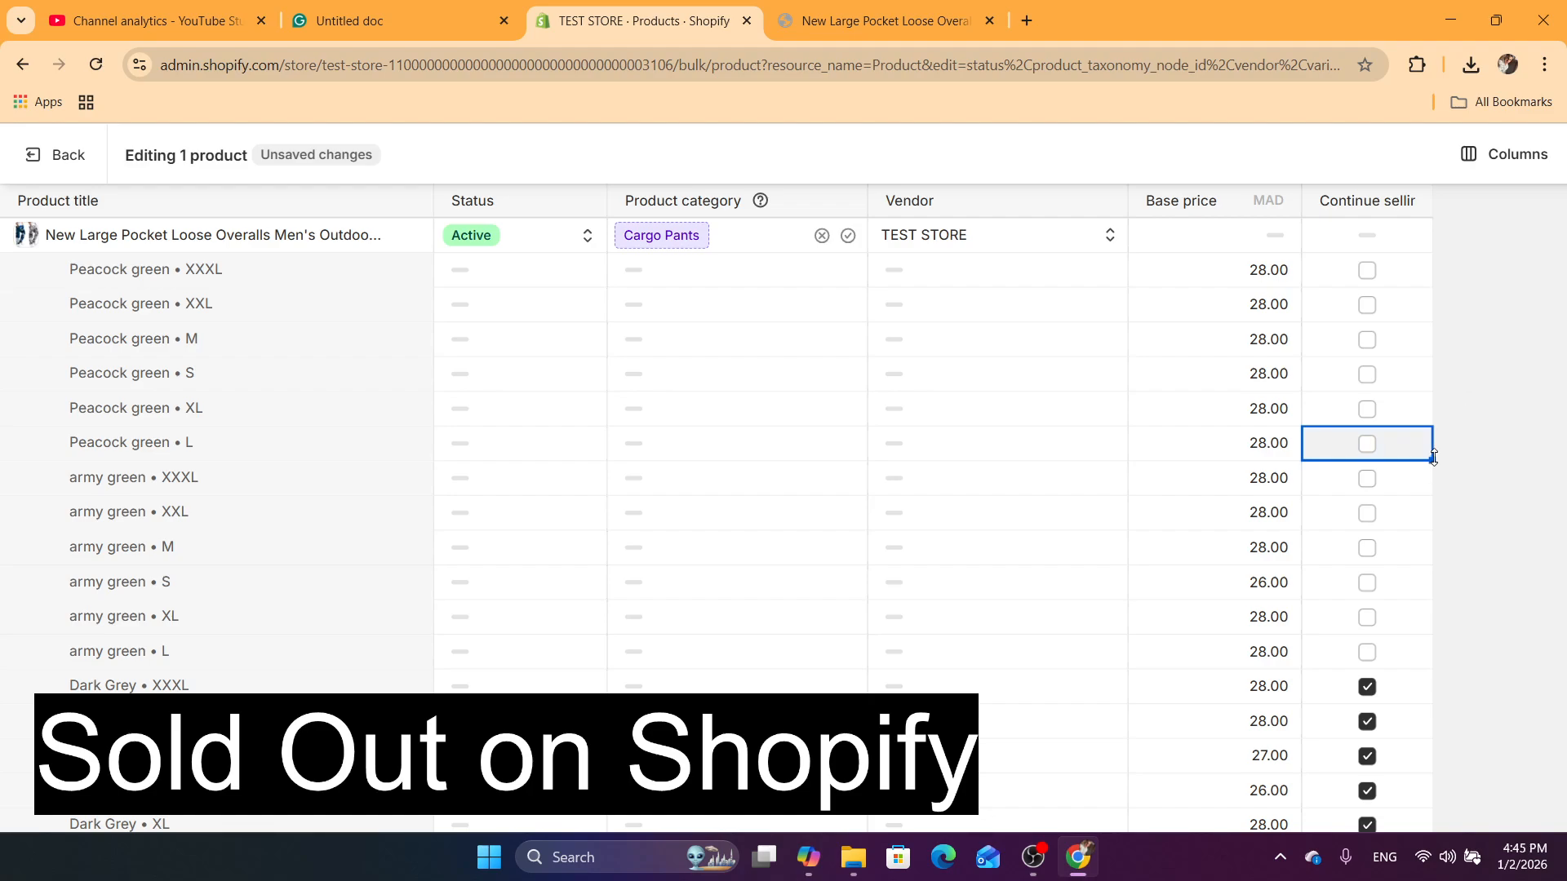
Re-enable continued selling when out of stock for all Peacock green and army green variants
{"action": "left_click_drag", "start_coordinate": [1432, 461], "coordinate": [1427, 275]}
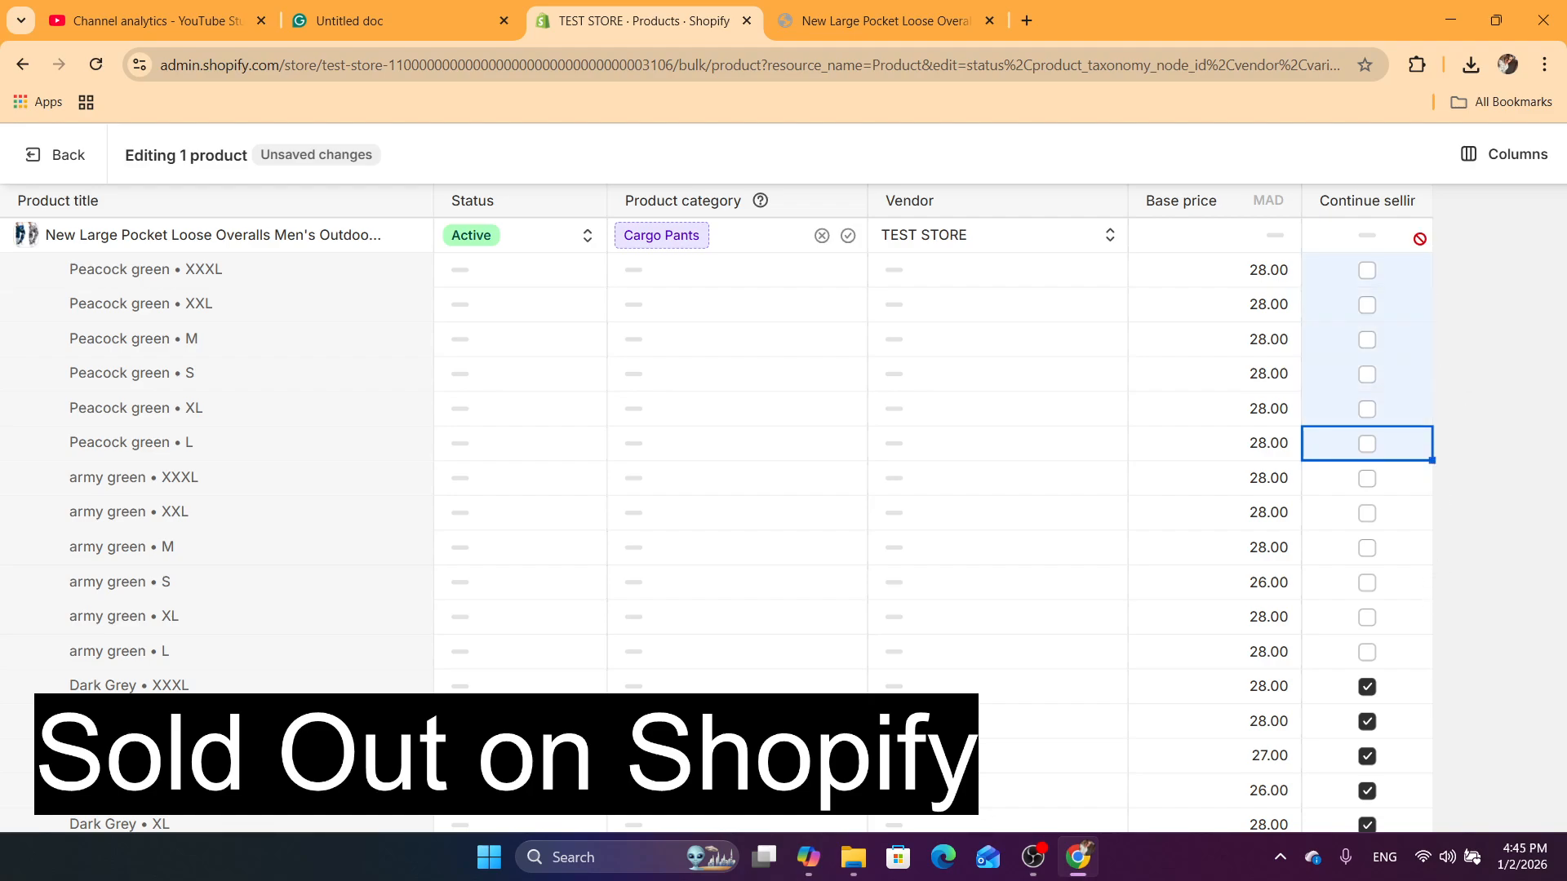
{"action": "left_click", "coordinate": [1371, 270]}
{"action": "left_click", "coordinate": [1368, 307]}
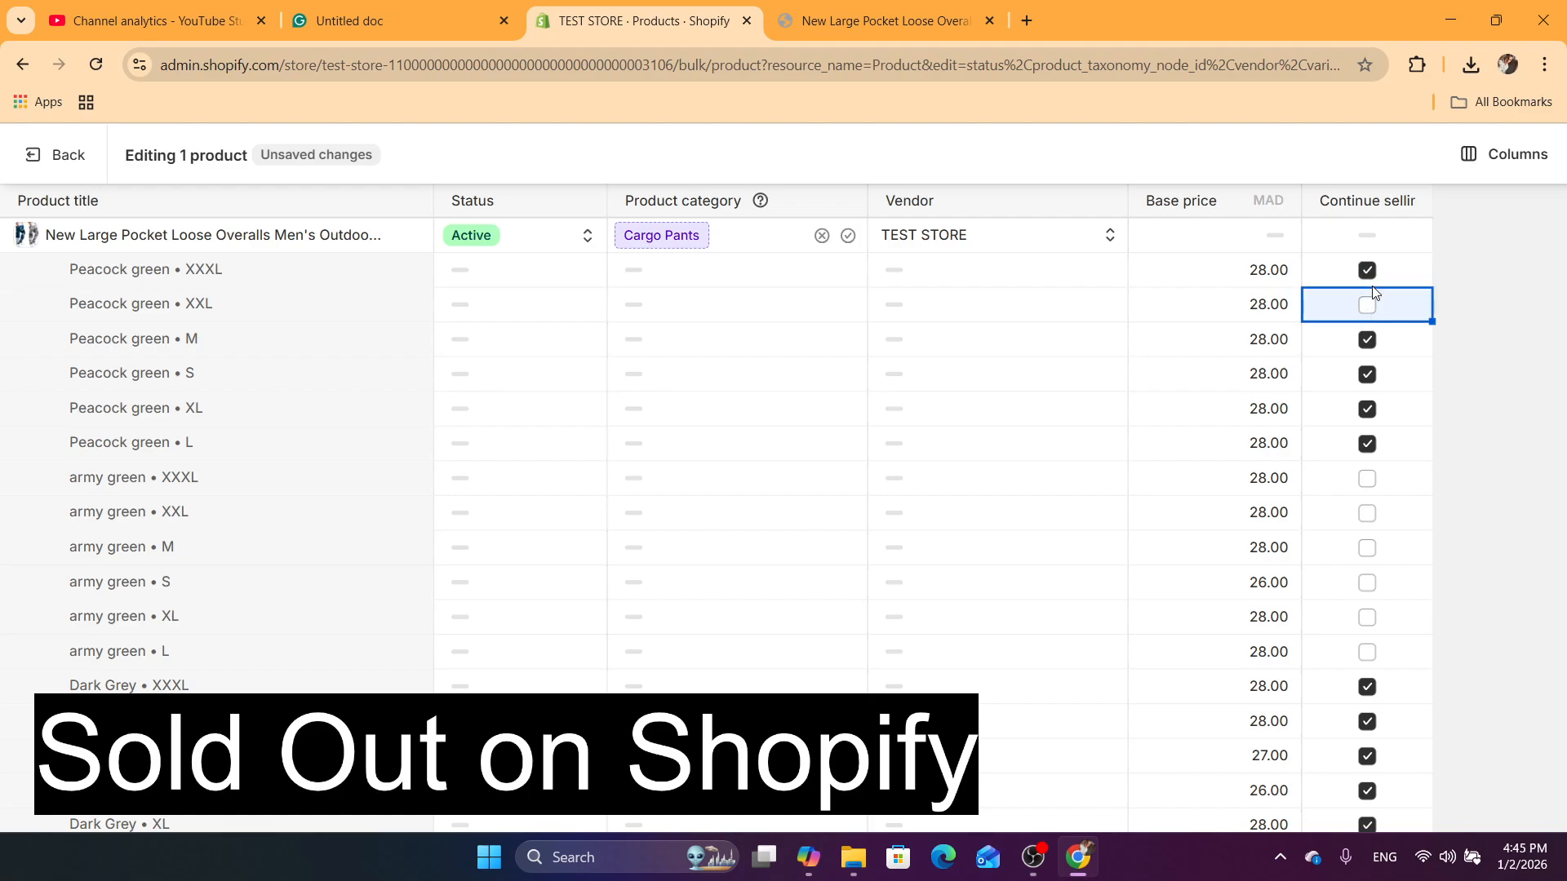
{"action": "left_click", "coordinate": [1367, 306]}
{"action": "left_click", "coordinate": [1368, 479]}
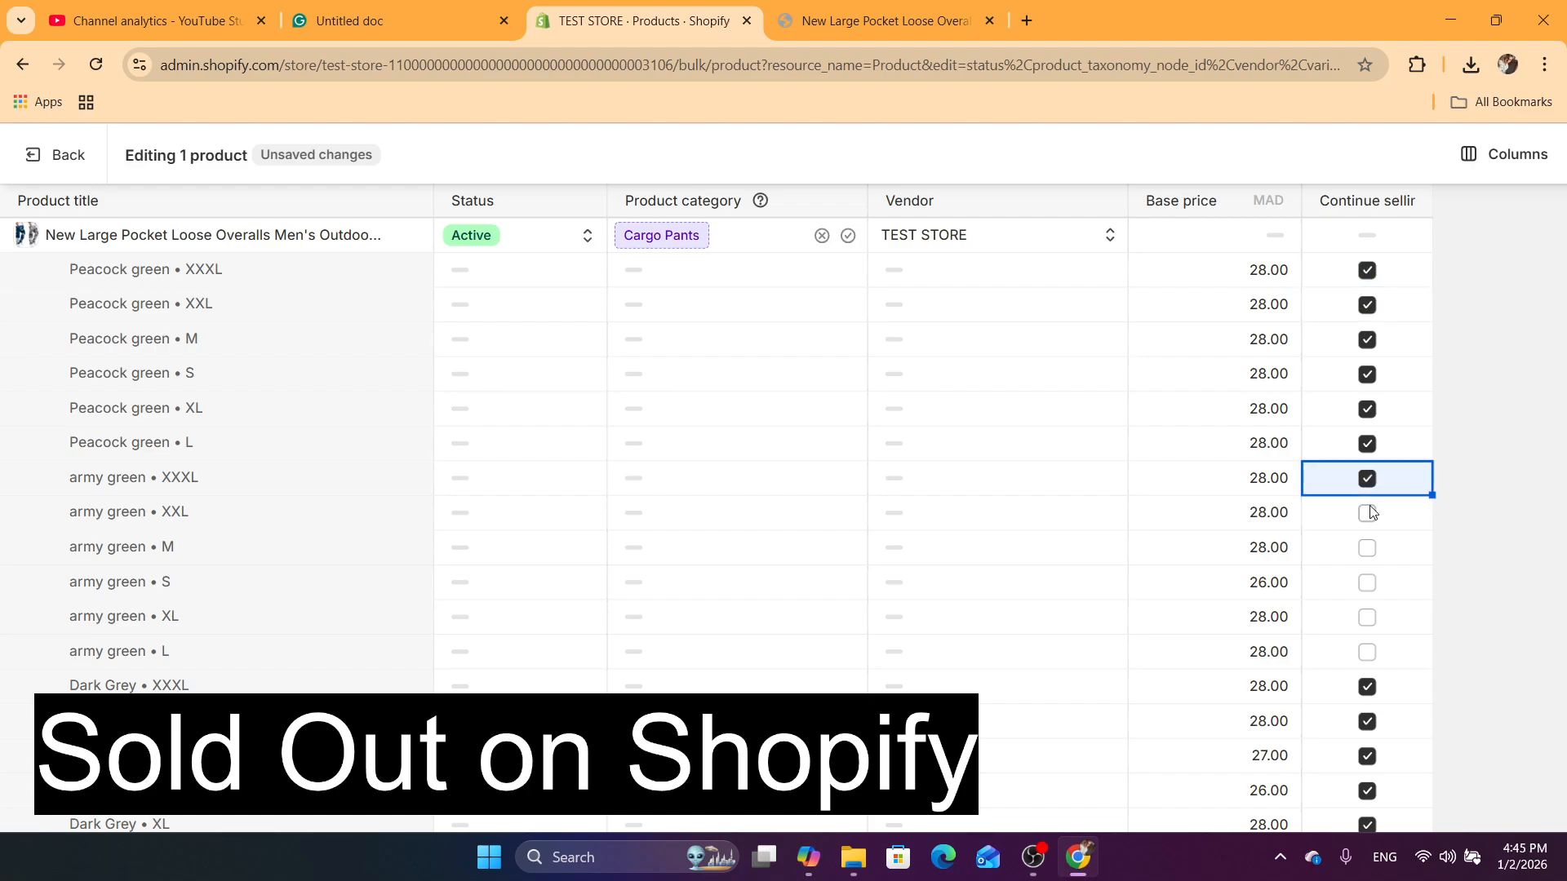
{"action": "left_click", "coordinate": [1370, 513]}
{"action": "left_click", "coordinate": [1367, 547]}
{"action": "left_click", "coordinate": [1368, 582]}
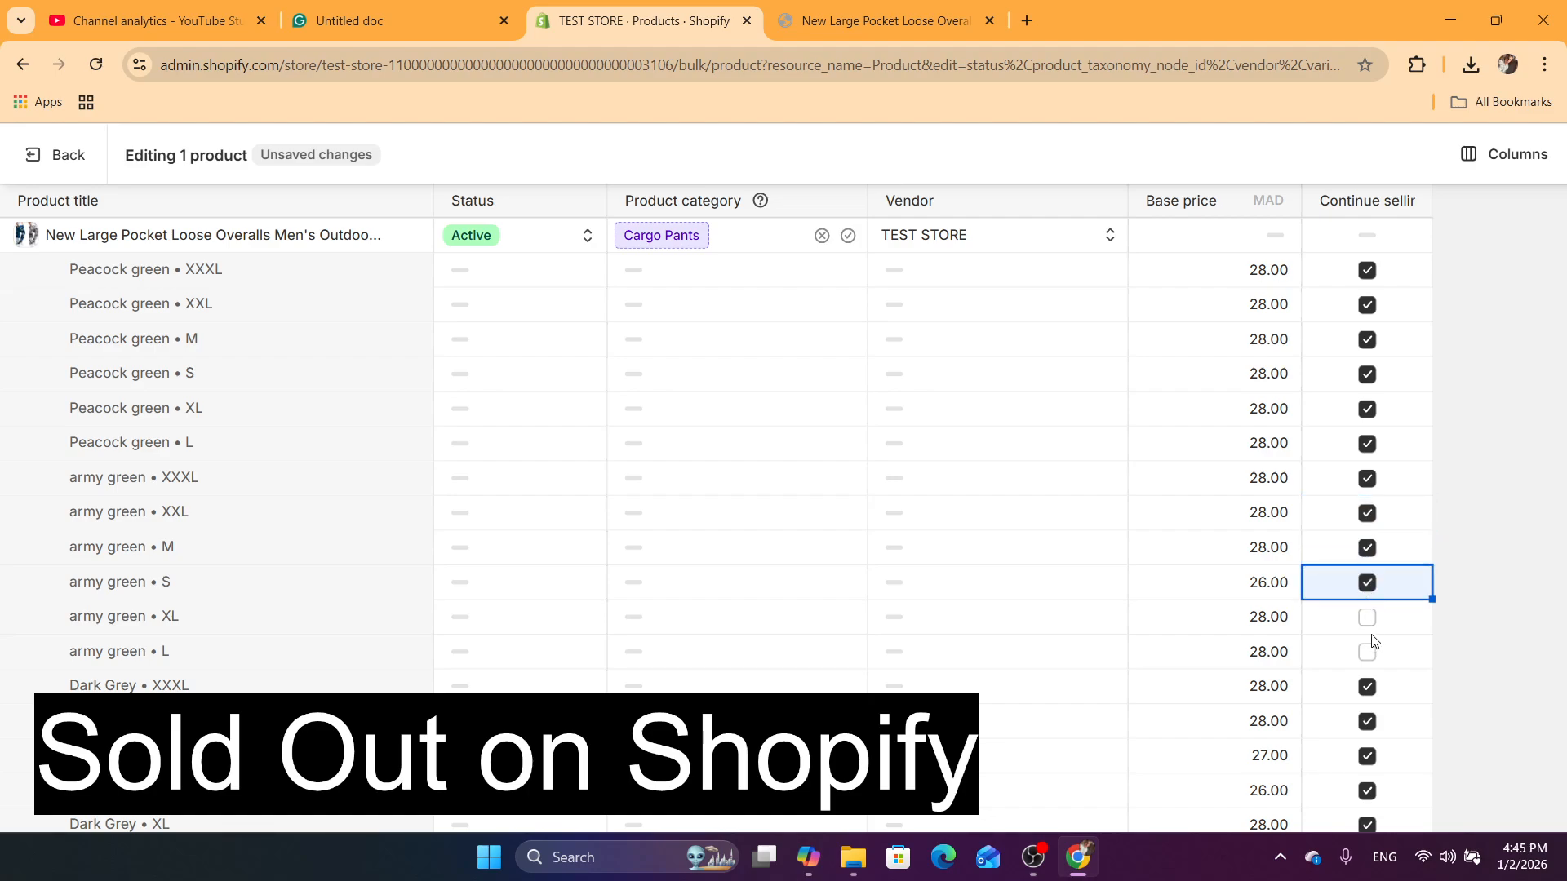
{"action": "left_click", "coordinate": [1371, 635]}
{"action": "left_click", "coordinate": [1368, 619]}
{"action": "left_click", "coordinate": [1369, 652]}
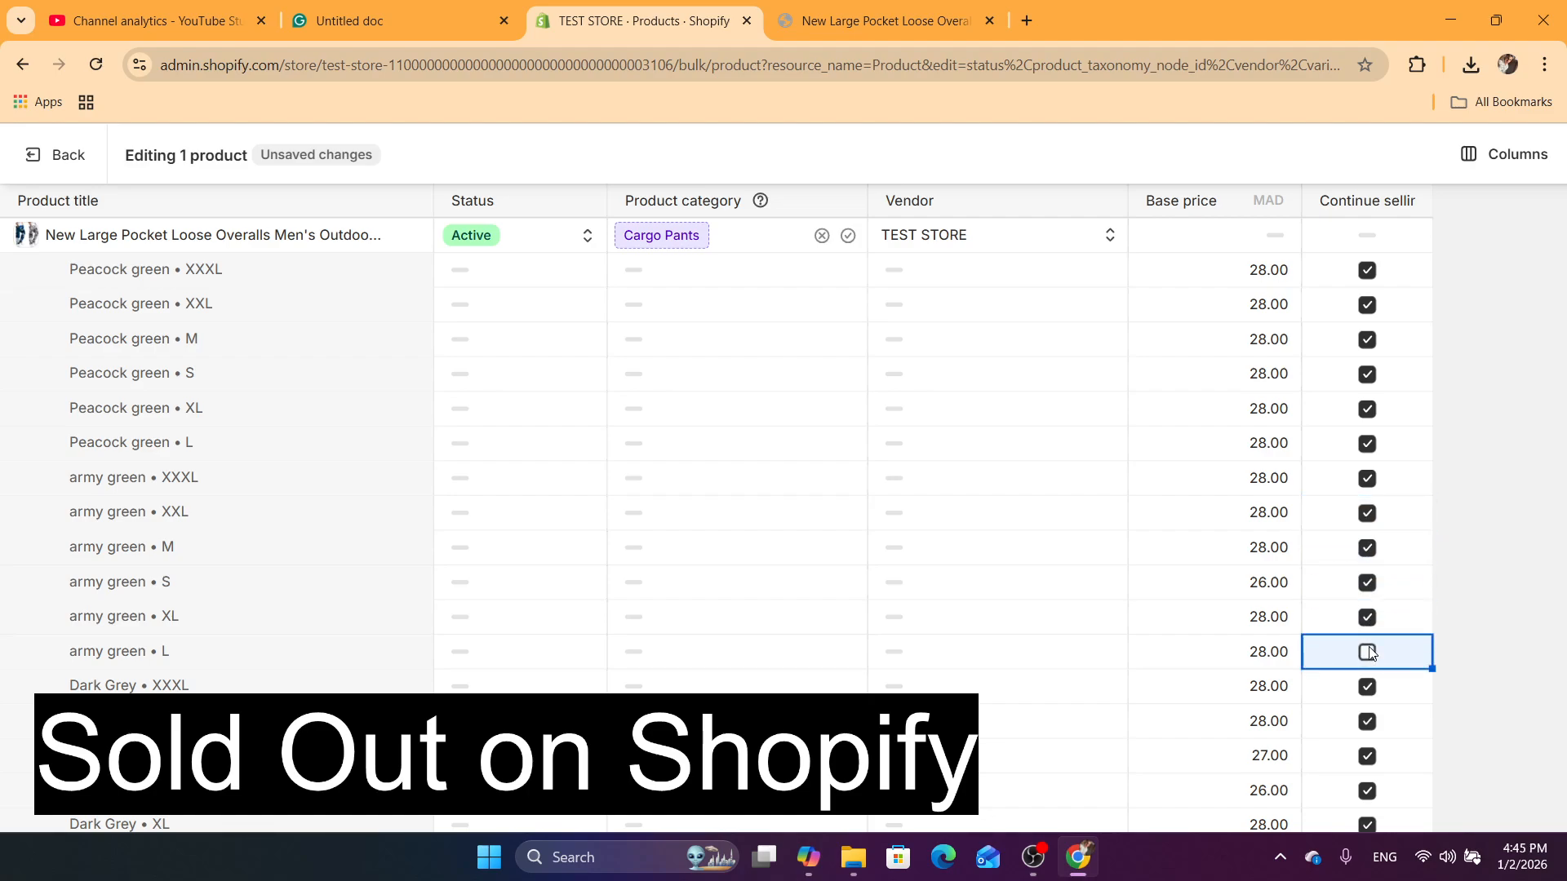
Show the "Track quantity" column in the bulk editor
{"action": "left_click", "coordinate": [1505, 159]}
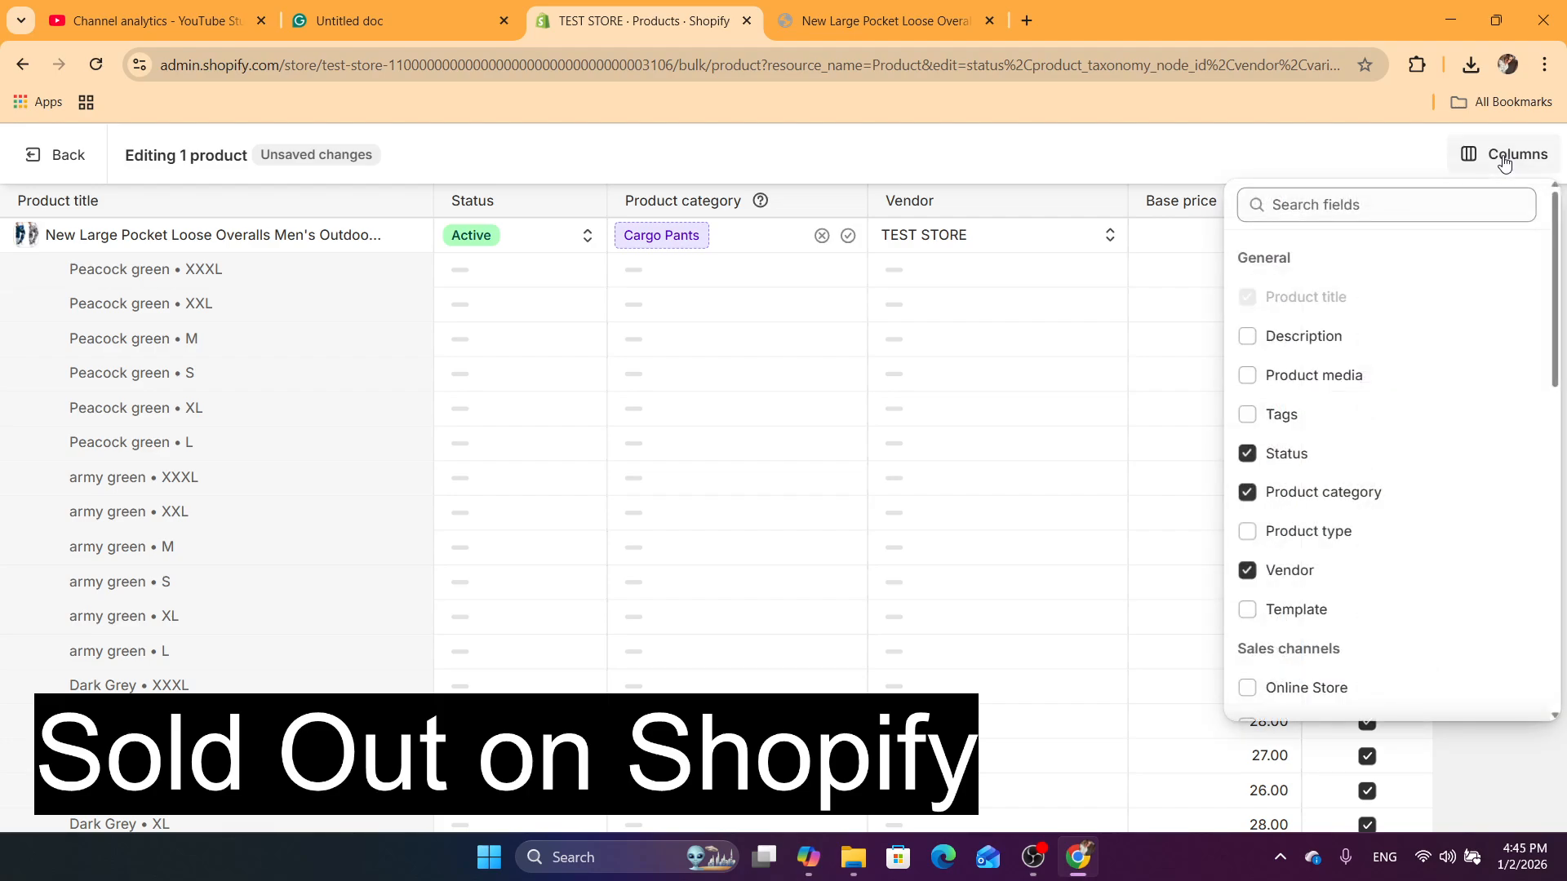
{"action": "left_click_drag", "start_coordinate": [1560, 324], "coordinate": [1538, 599]}
{"action": "left_click", "coordinate": [1329, 389]}
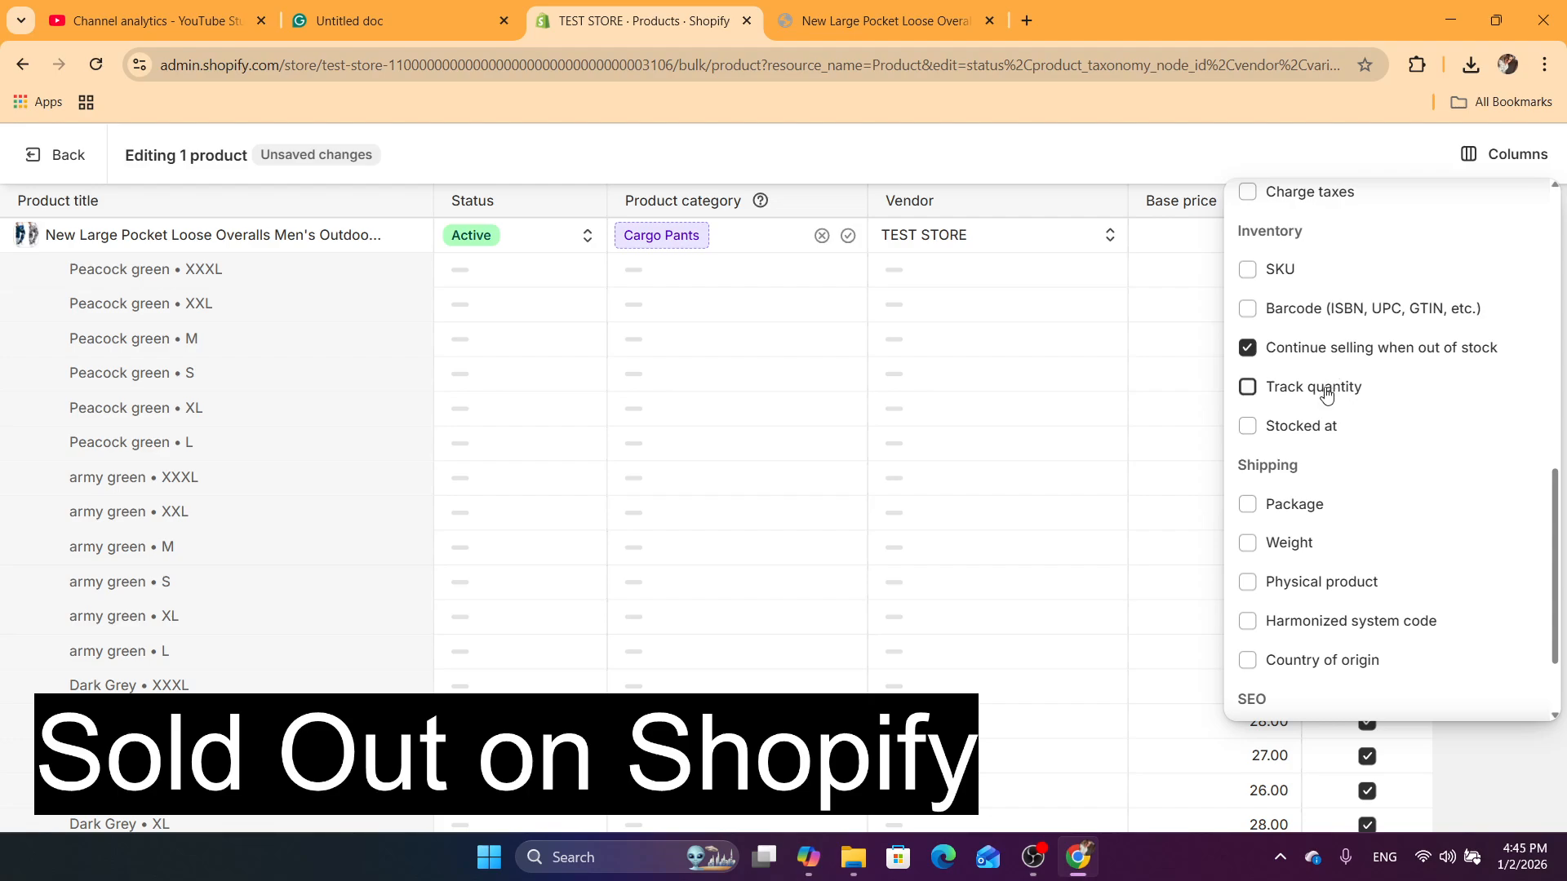
{"action": "left_click", "coordinate": [1550, 761]}
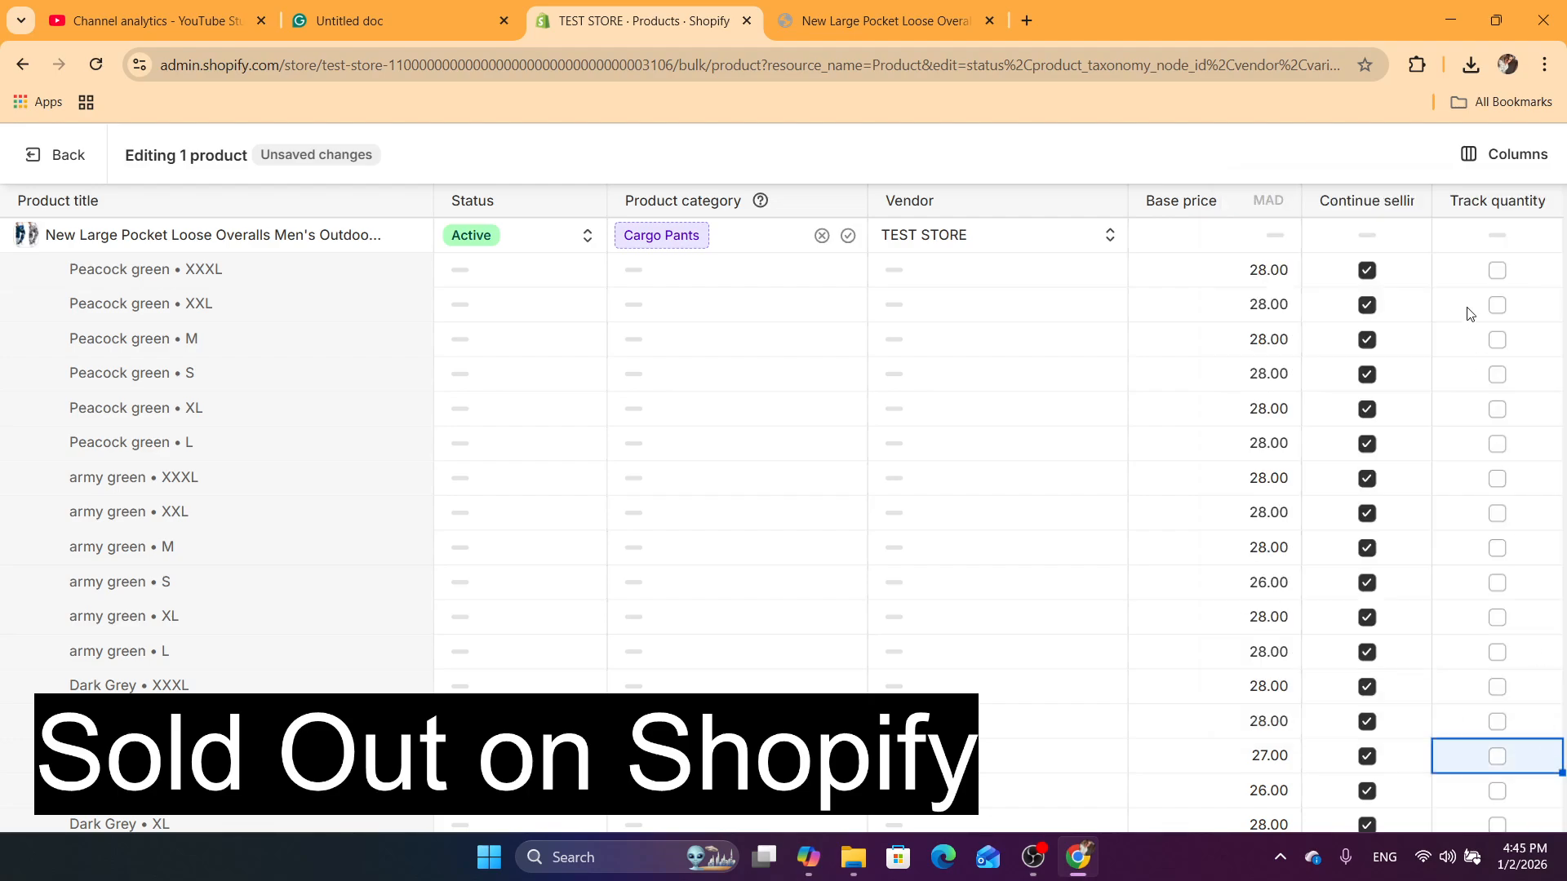
Enable quantity tracking for the Peacock green XXXL, XXL and M variants
{"action": "left_click", "coordinate": [1496, 270]}
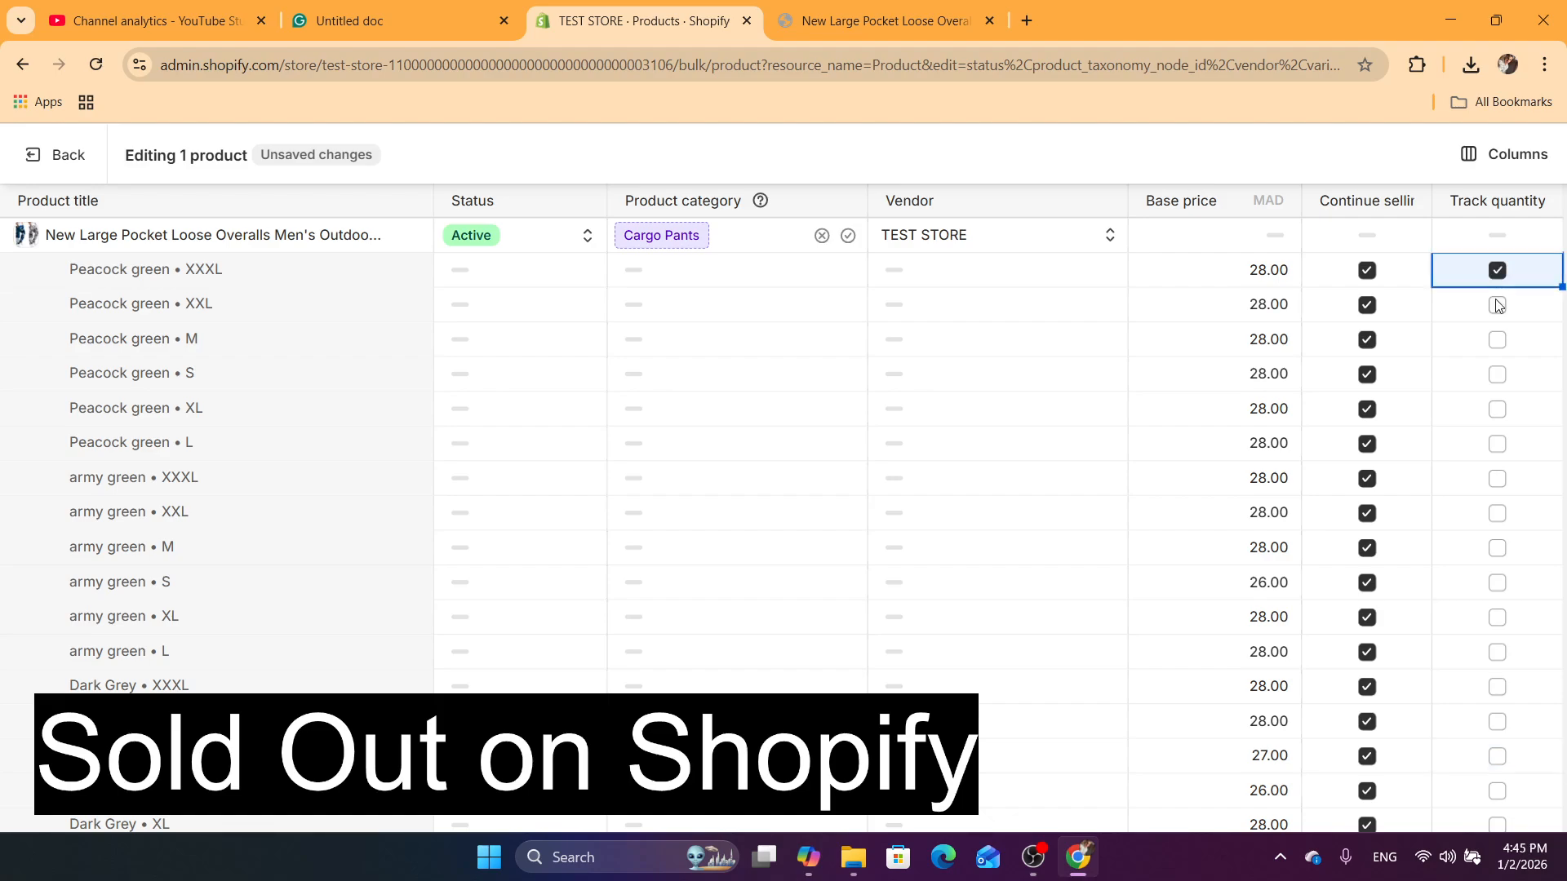
{"action": "left_click", "coordinate": [1496, 305]}
{"action": "left_click", "coordinate": [1497, 340]}
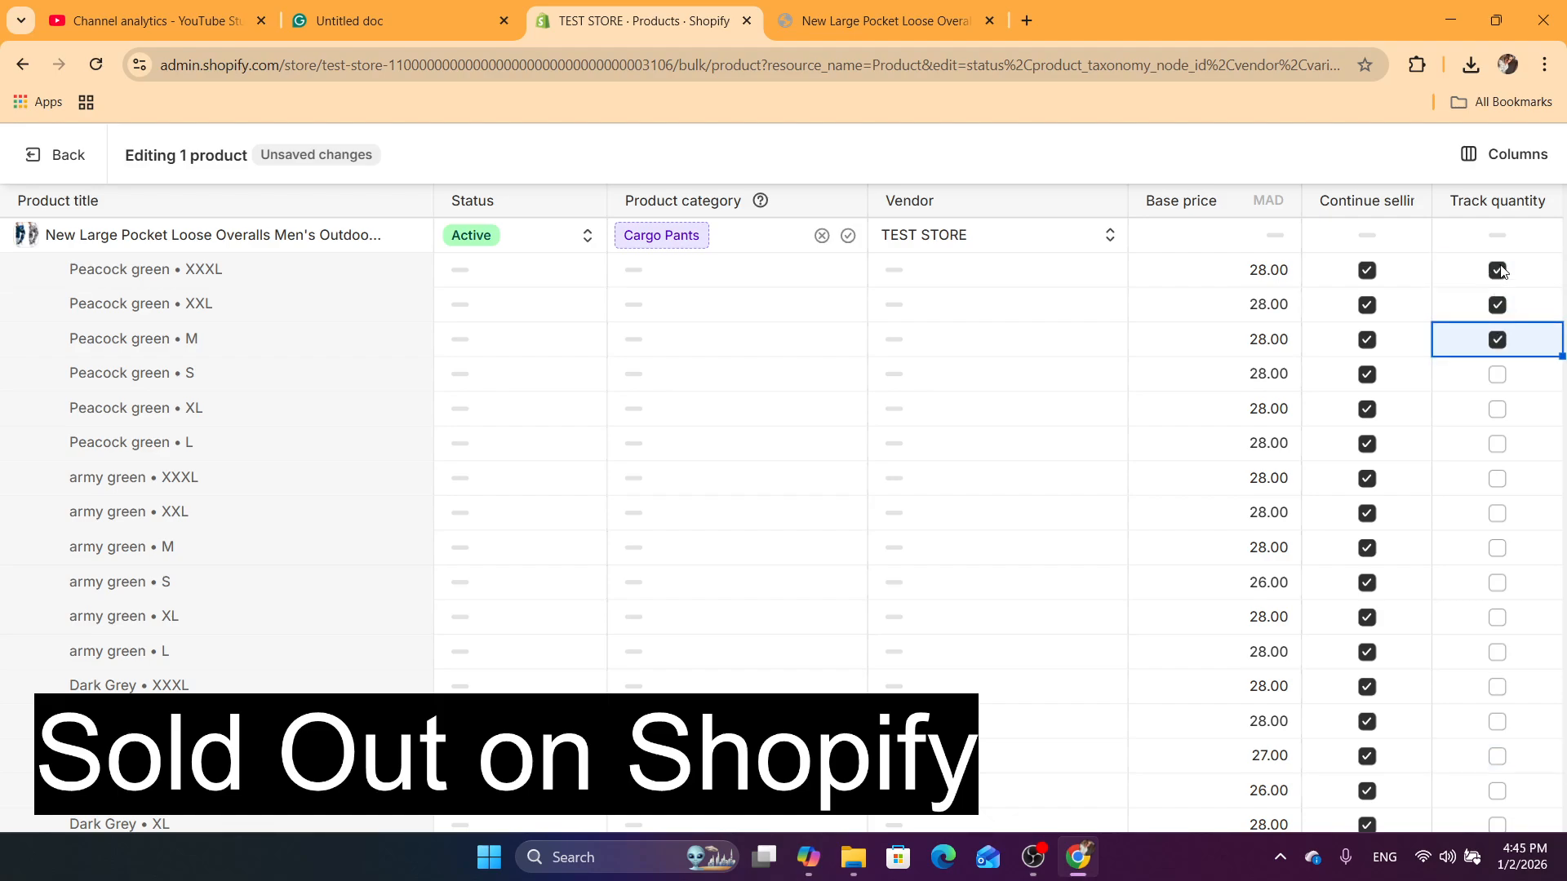
Turn quantity tracking back off for the Peacock green XXXL, XXL and M variants
{"action": "left_click", "coordinate": [1496, 270]}
{"action": "left_click", "coordinate": [1497, 306]}
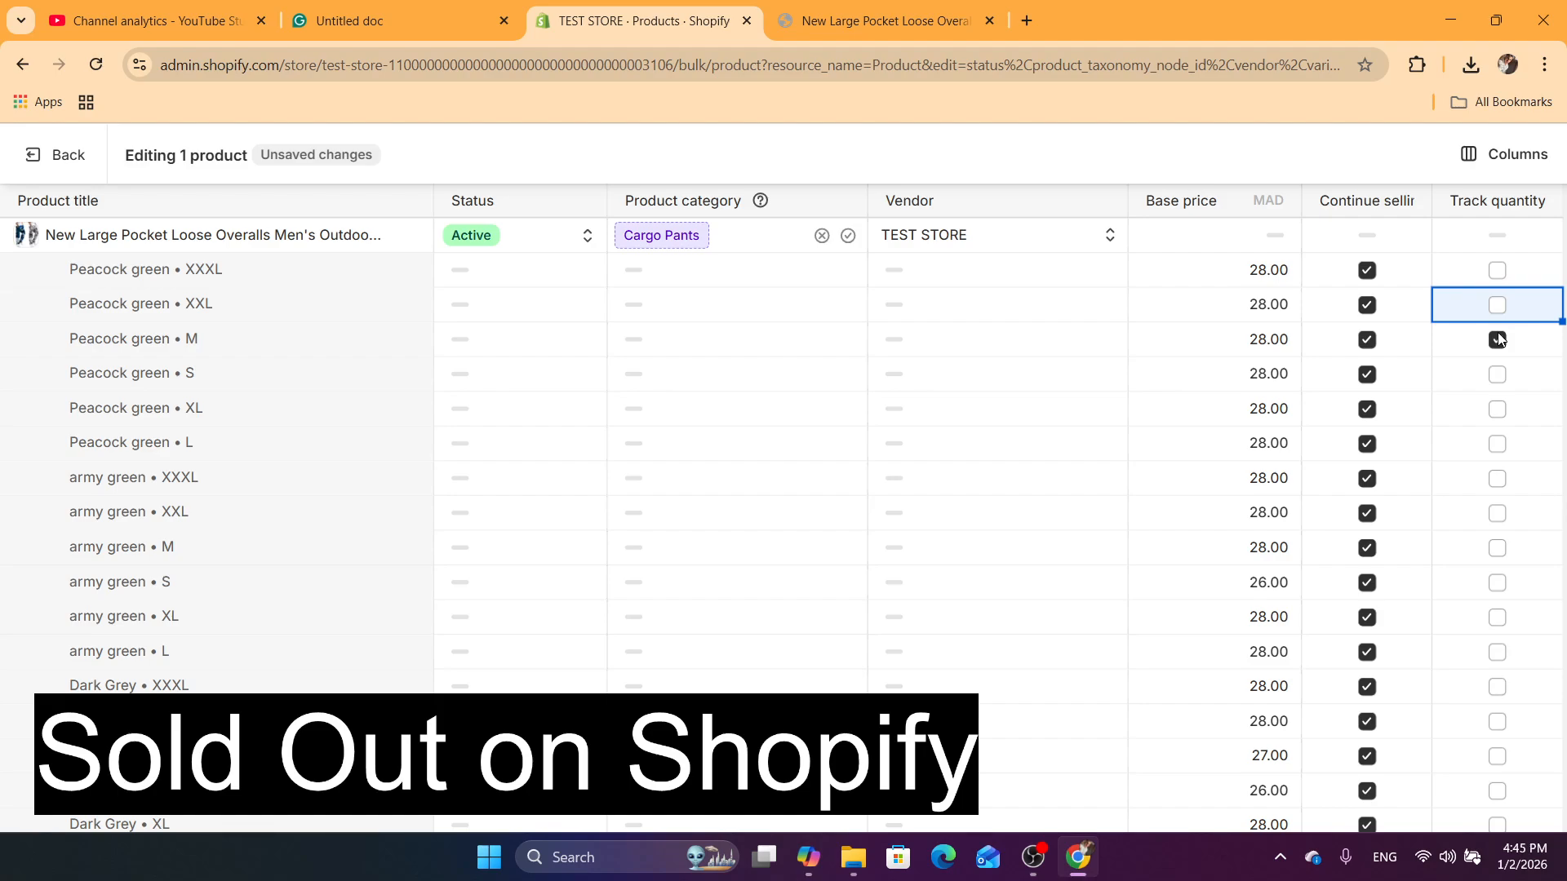
{"action": "left_click", "coordinate": [1497, 339]}
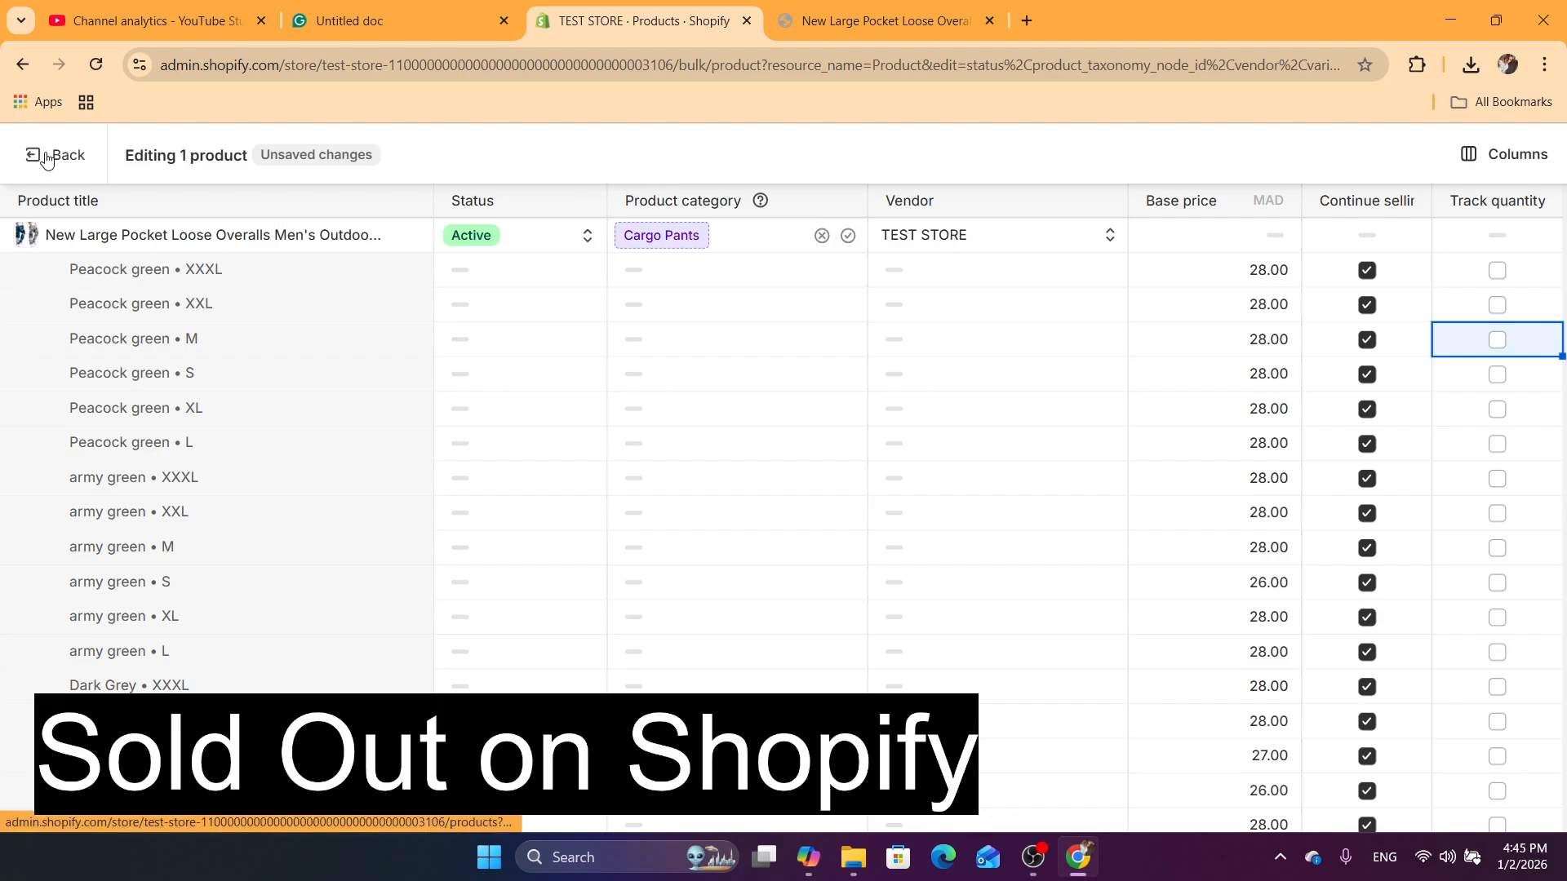
Reload the bulk editor, discarding the unsaved changes, and return to the product list
{"action": "left_click", "coordinate": [96, 64]}
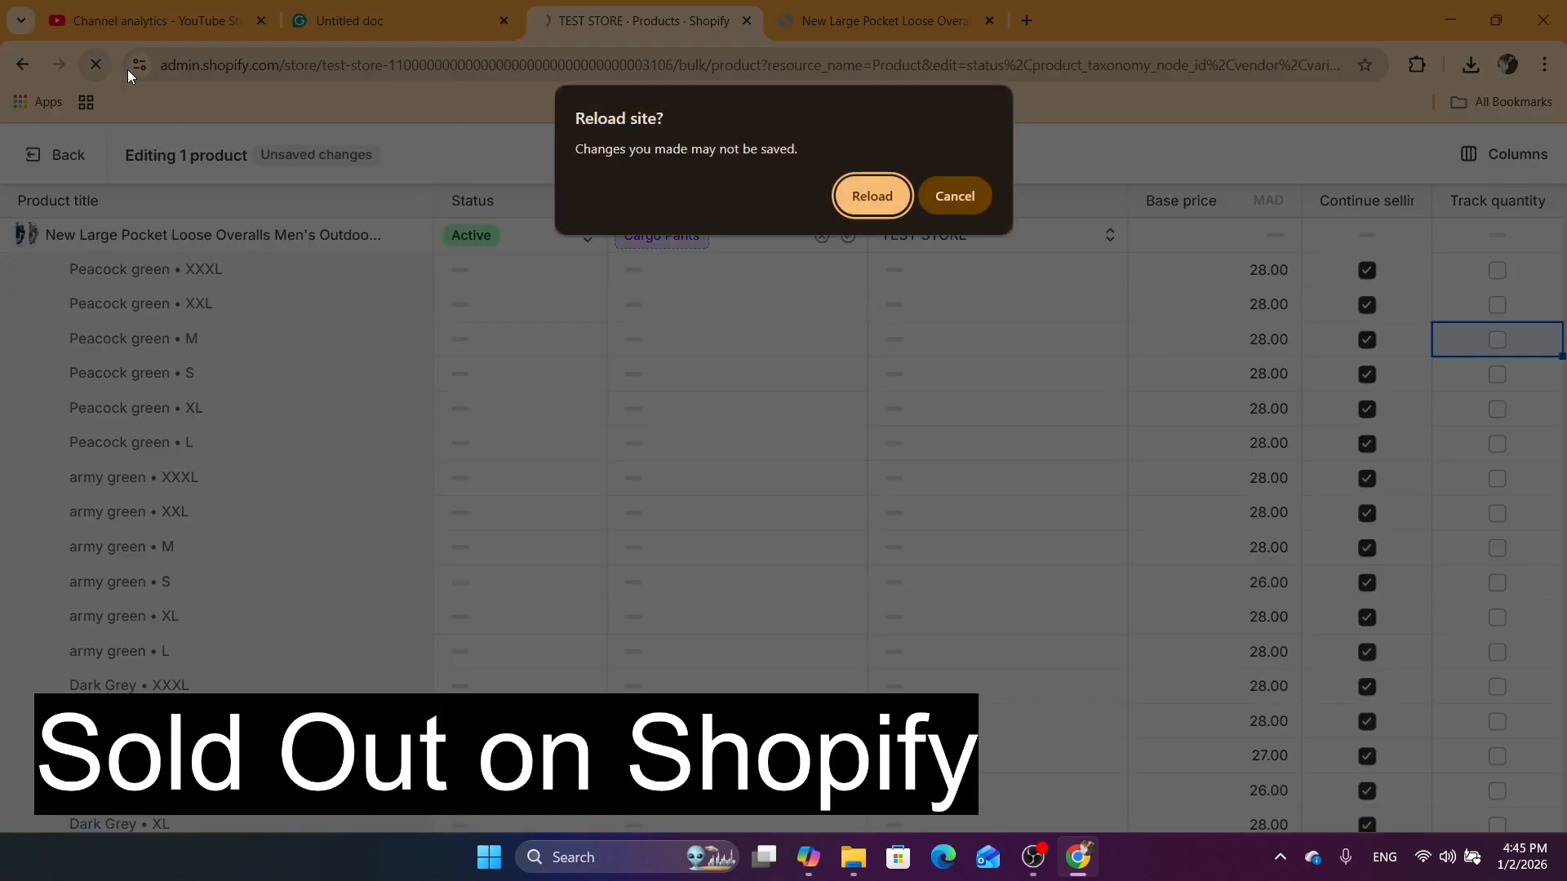
{"action": "left_click", "coordinate": [853, 214]}
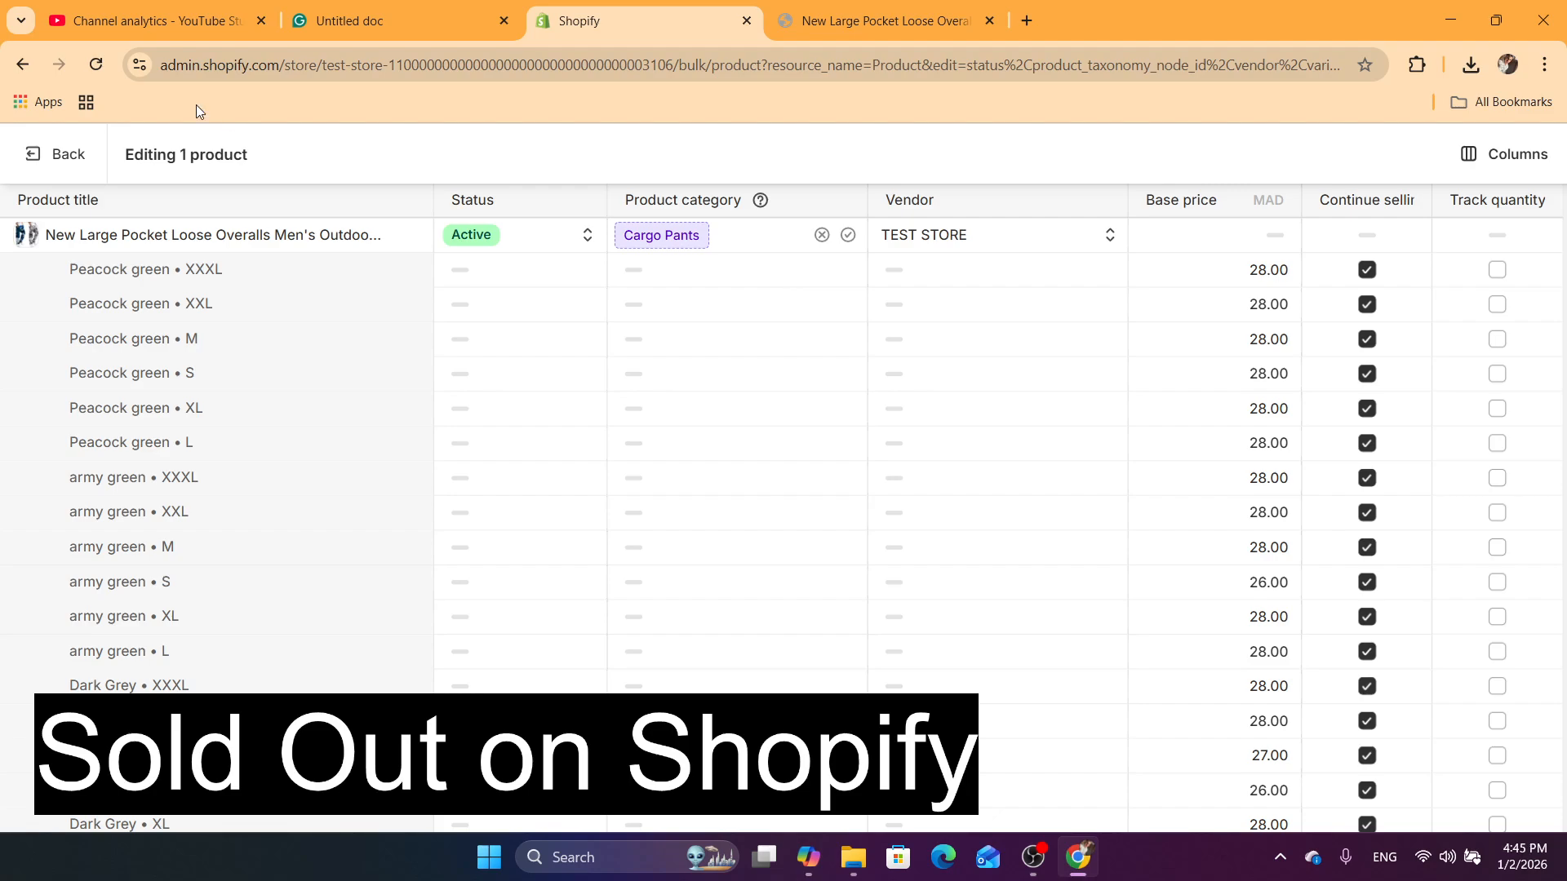
{"action": "left_click", "coordinate": [57, 154]}
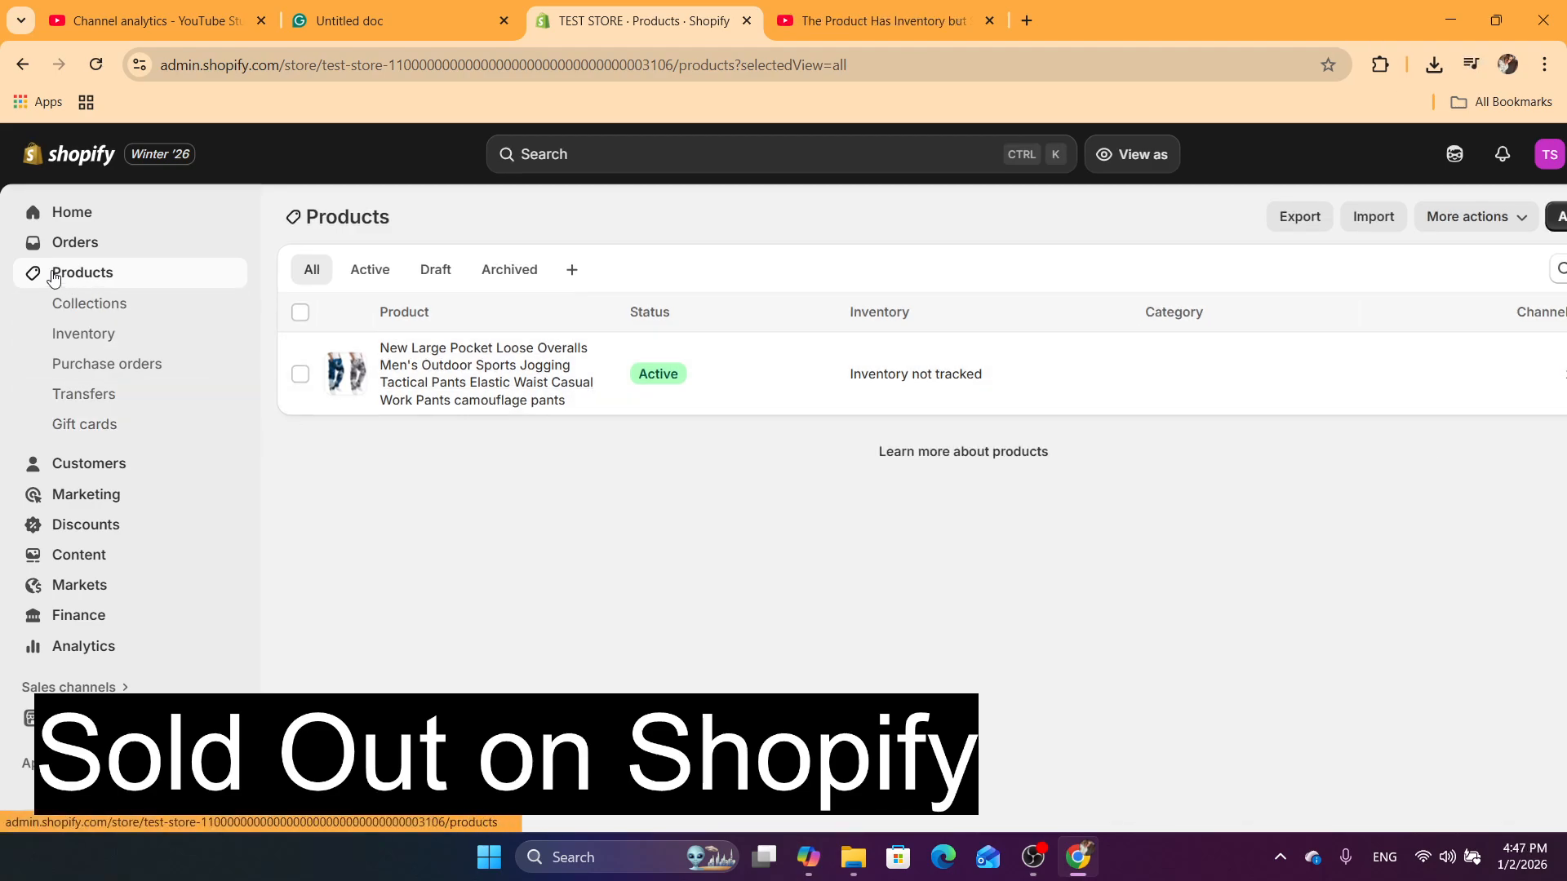
Open the camouflage pants product and set its status to Active
{"action": "left_click", "coordinate": [522, 383]}
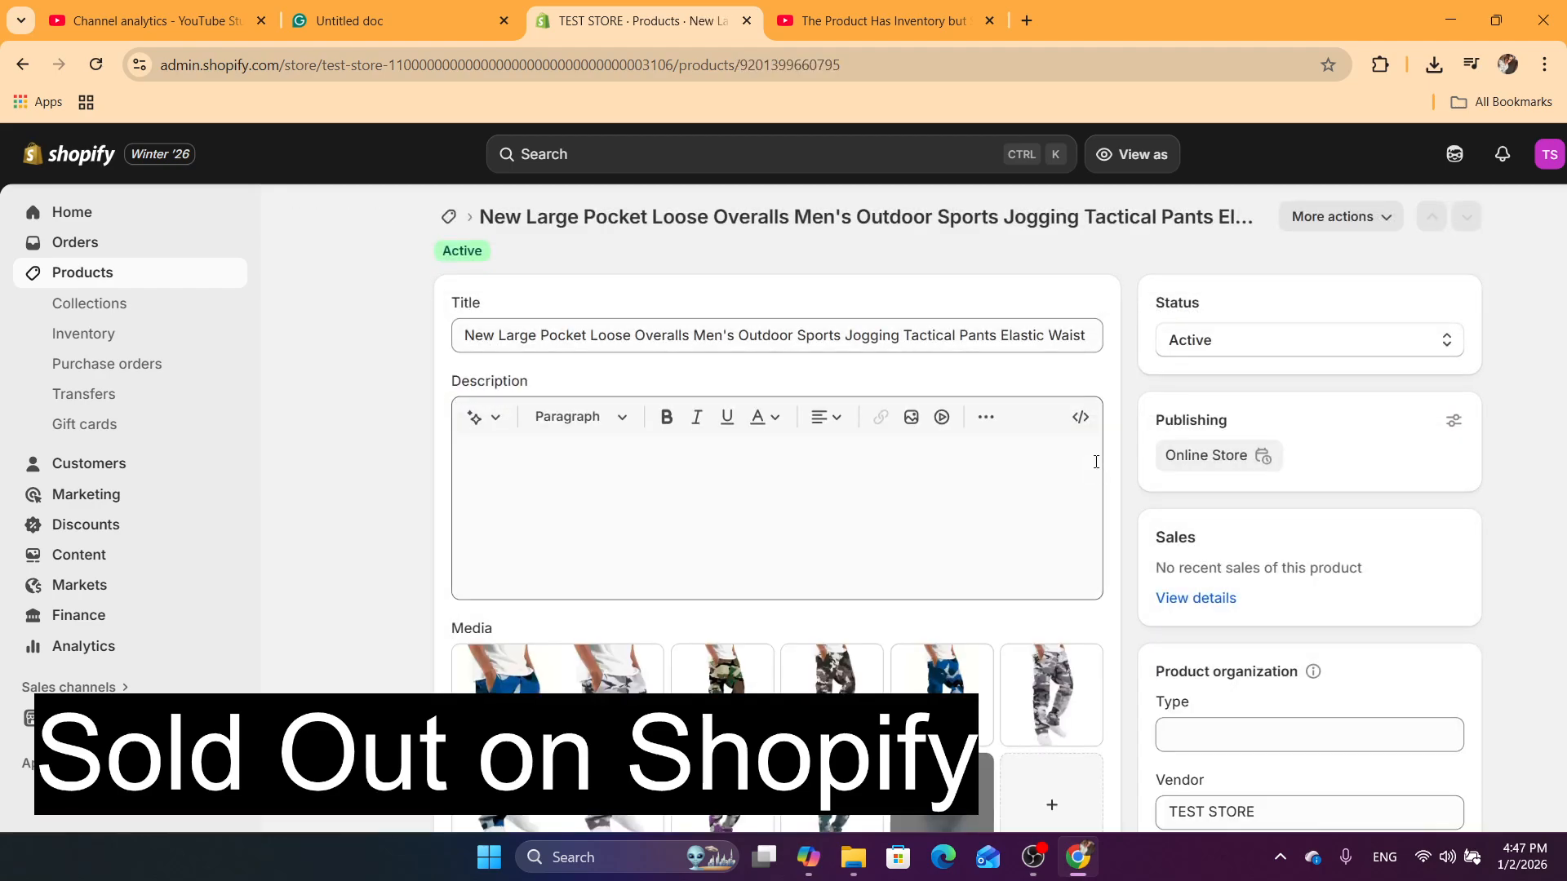
{"action": "left_click", "coordinate": [1242, 339]}
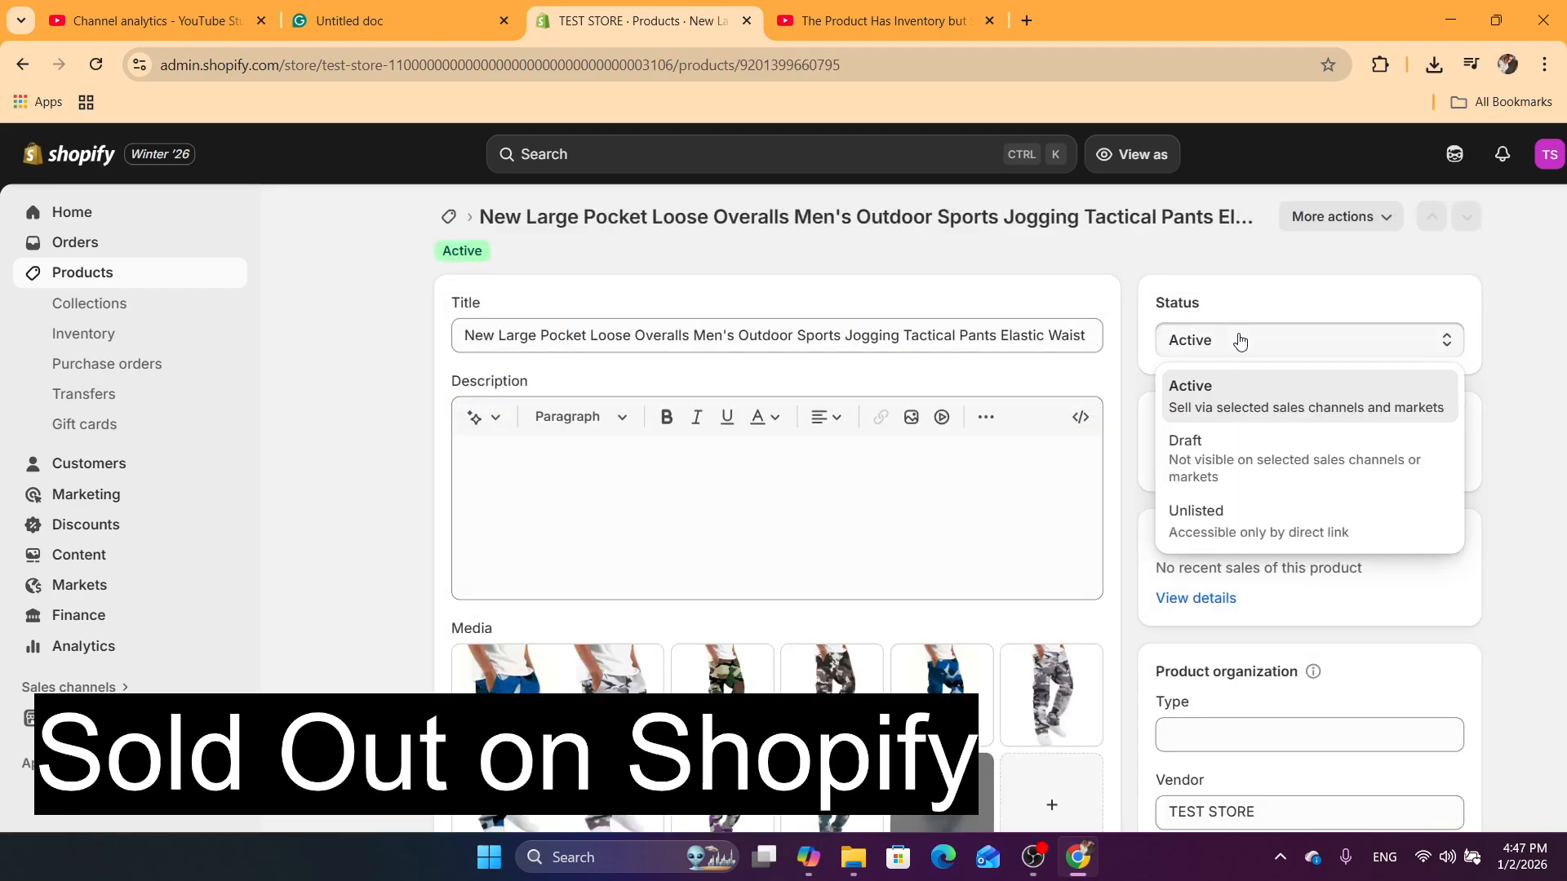
{"action": "left_click", "coordinate": [1190, 409]}
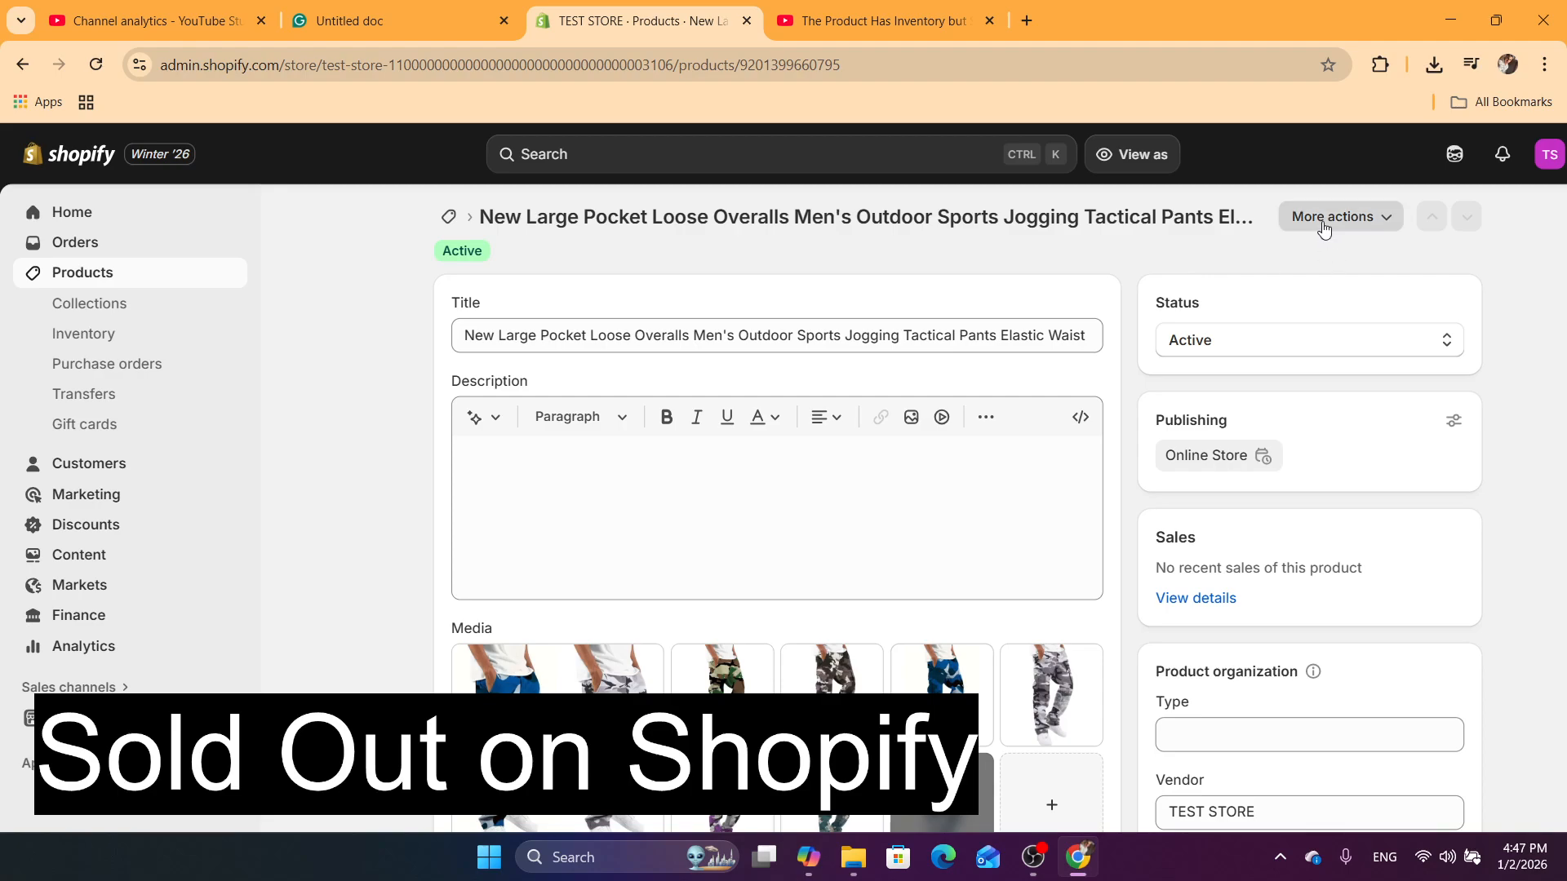
{"action": "key", "text": "ctrl+a"}
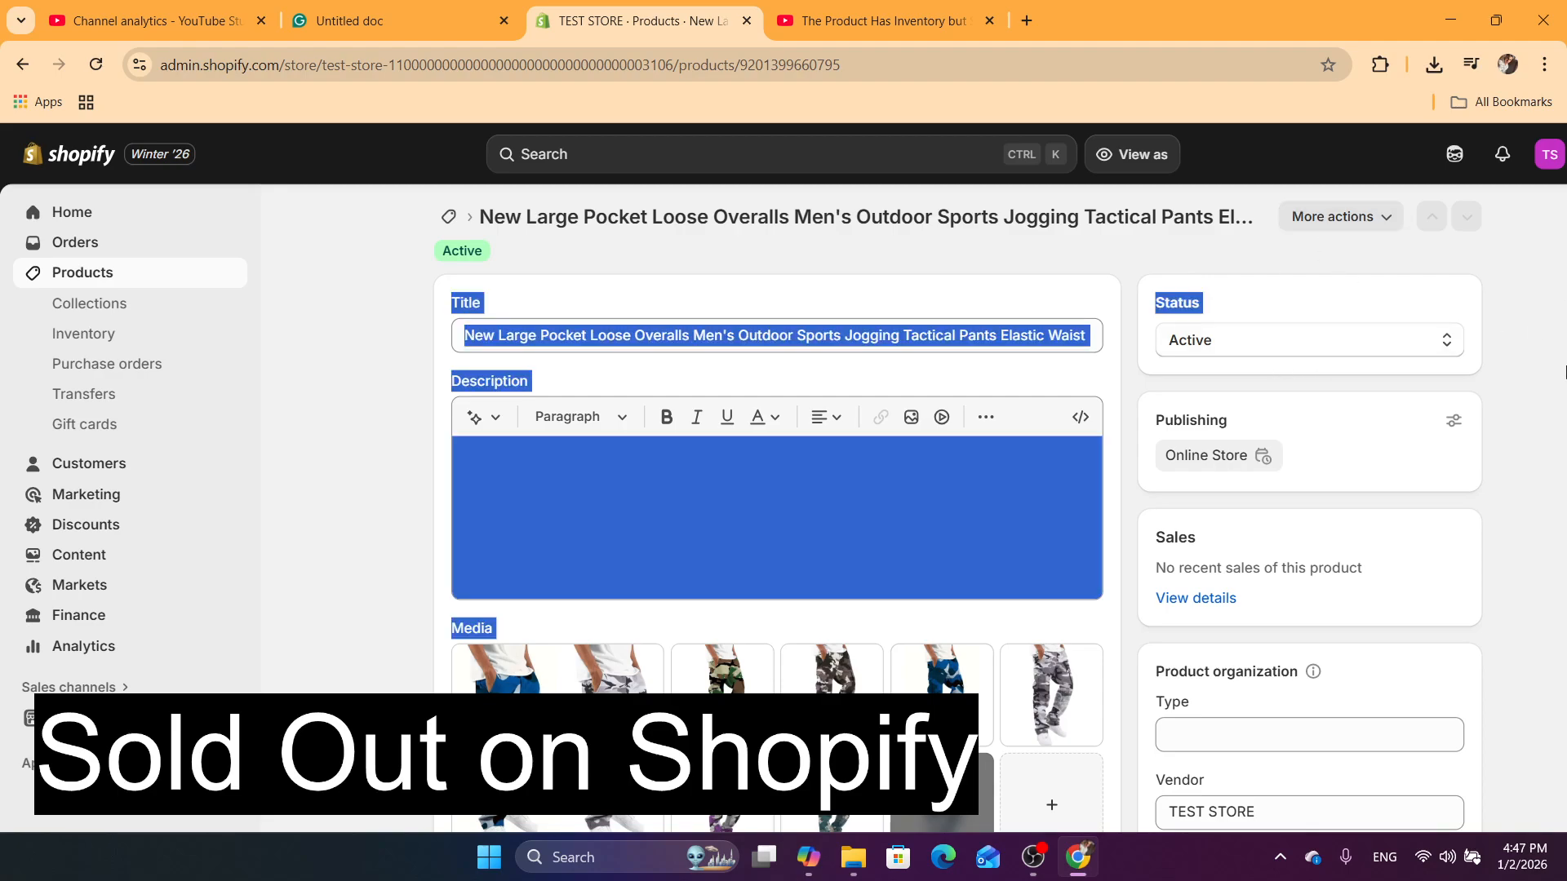
{"action": "left_click", "coordinate": [972, 286]}
{"action": "scroll", "coordinate": [971, 285], "scroll_direction": "down", "scroll_amount": 1}
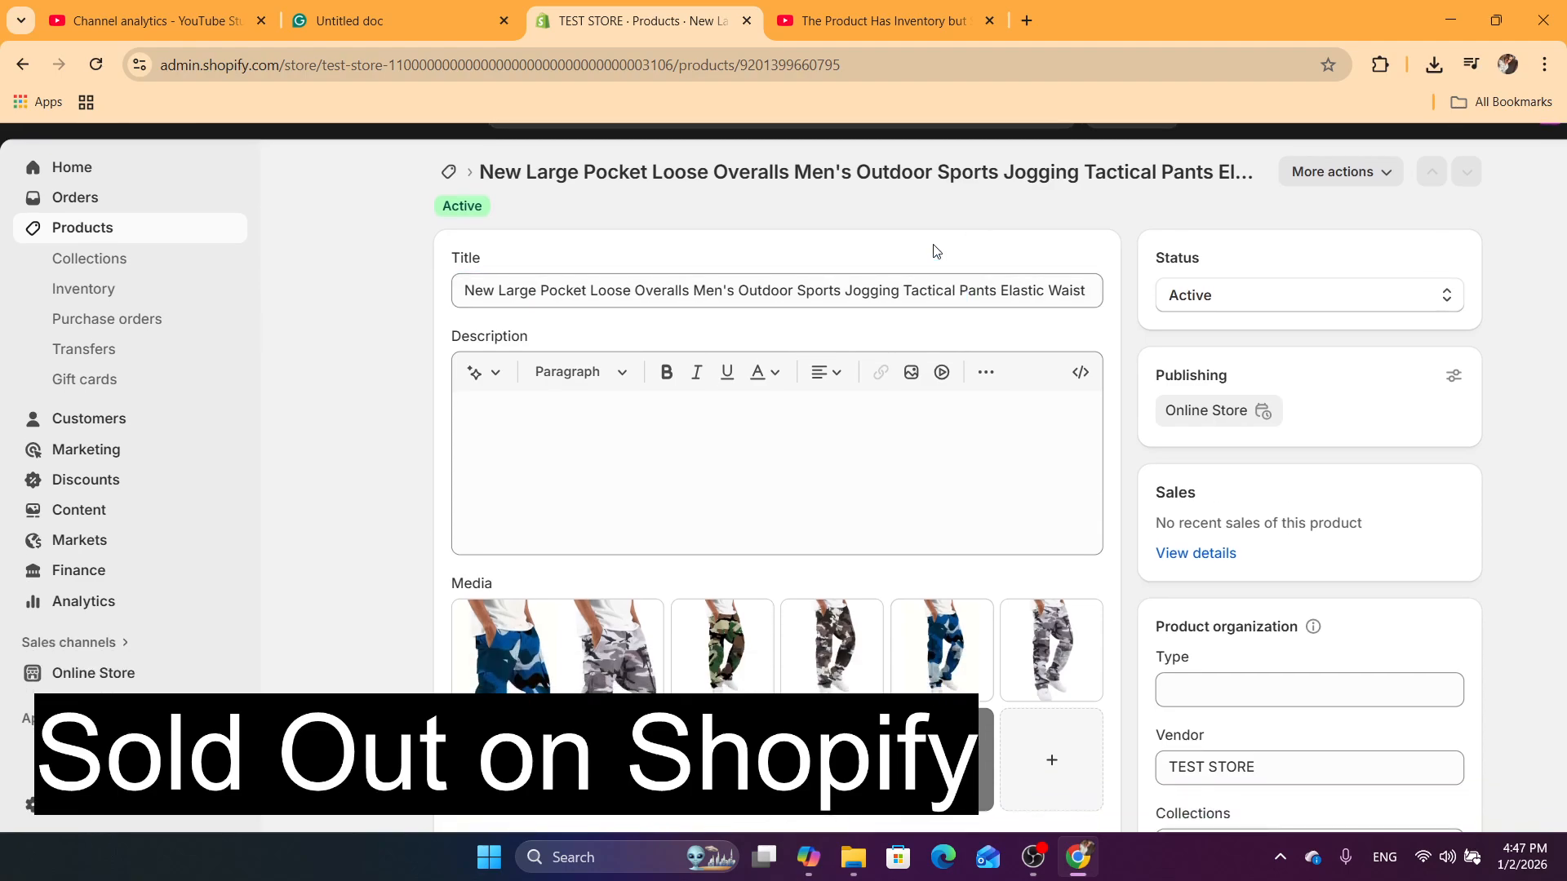
{"action": "double_click", "coordinate": [392, 412]}
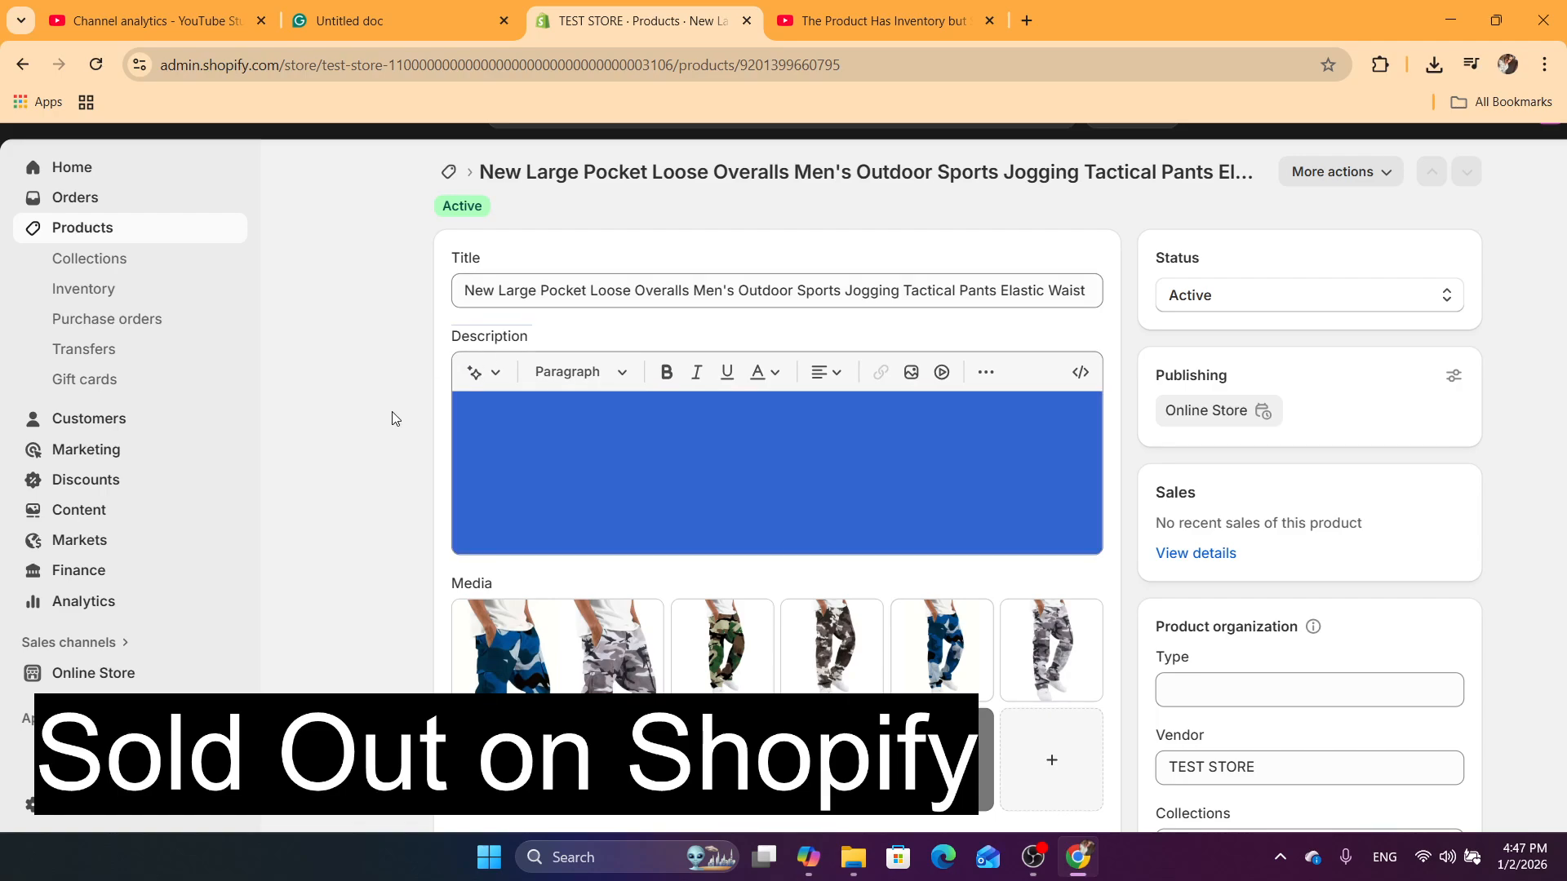
{"action": "scroll", "coordinate": [392, 412], "scroll_direction": "right", "scroll_amount": 1}
{"action": "scroll", "coordinate": [392, 412], "scroll_direction": "up", "scroll_amount": 1}
{"action": "left_click", "coordinate": [392, 412]}
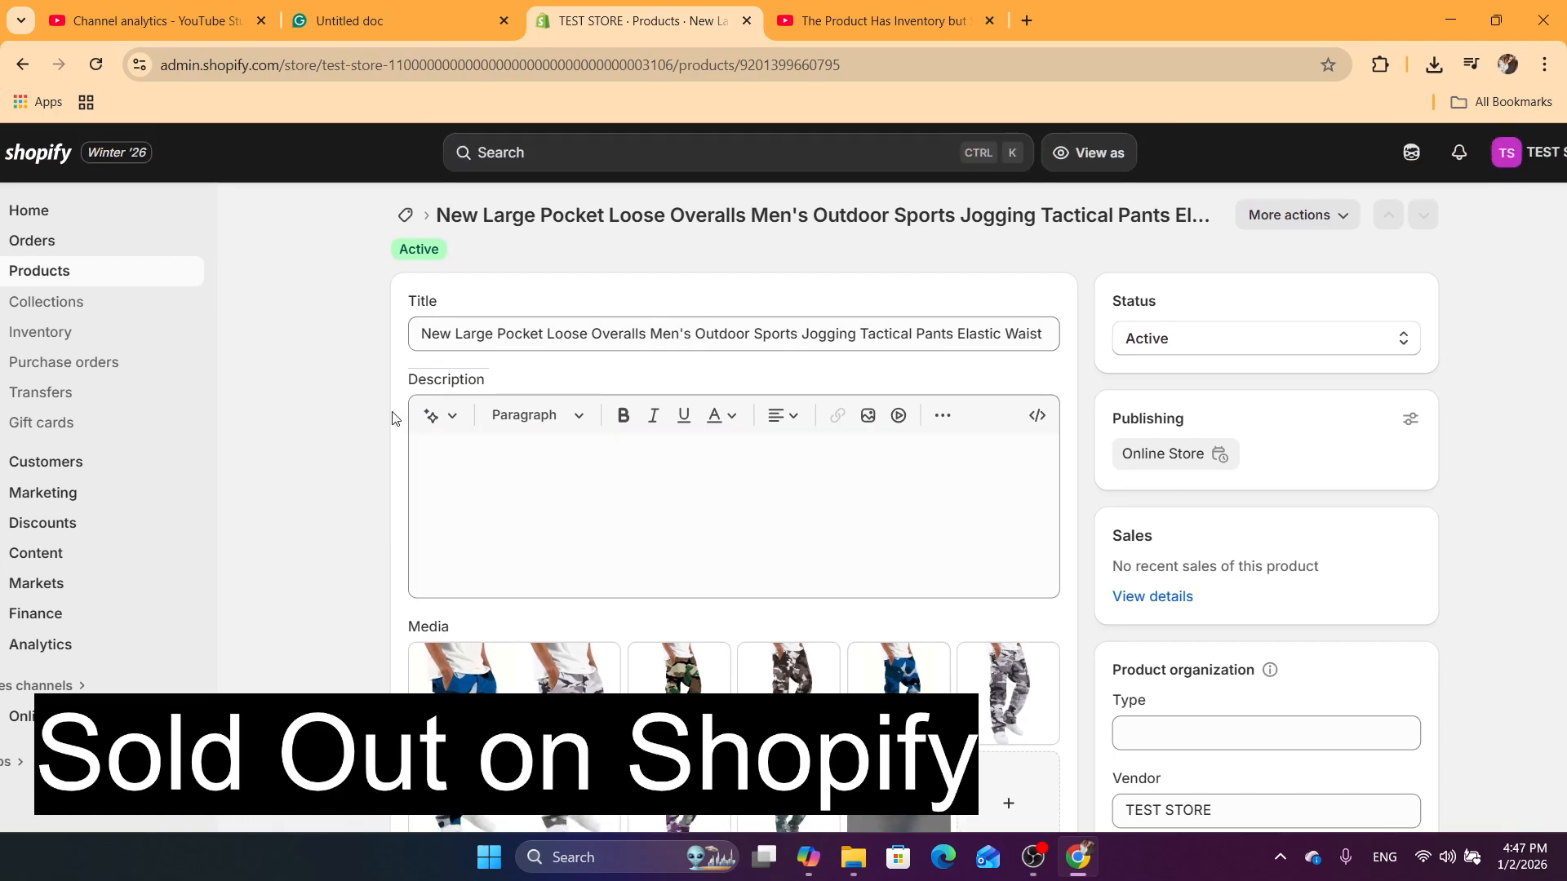
{"action": "double_click", "coordinate": [392, 412]}
{"action": "left_click", "coordinate": [360, 416]}
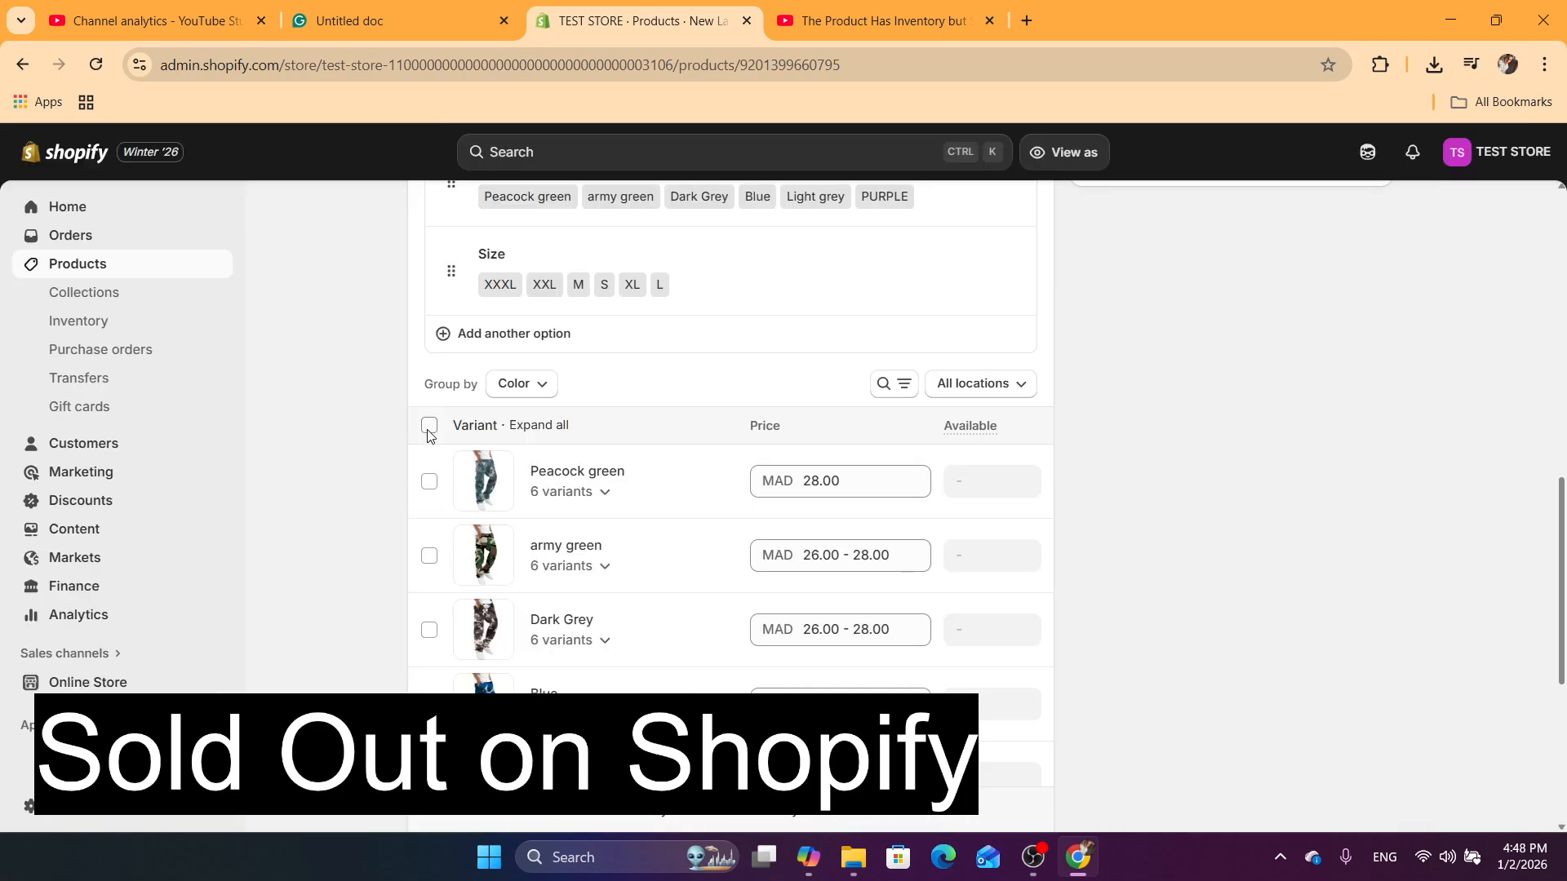
Select all of the product's variants and try to edit their quantities at Shop location
{"action": "left_click", "coordinate": [428, 427]}
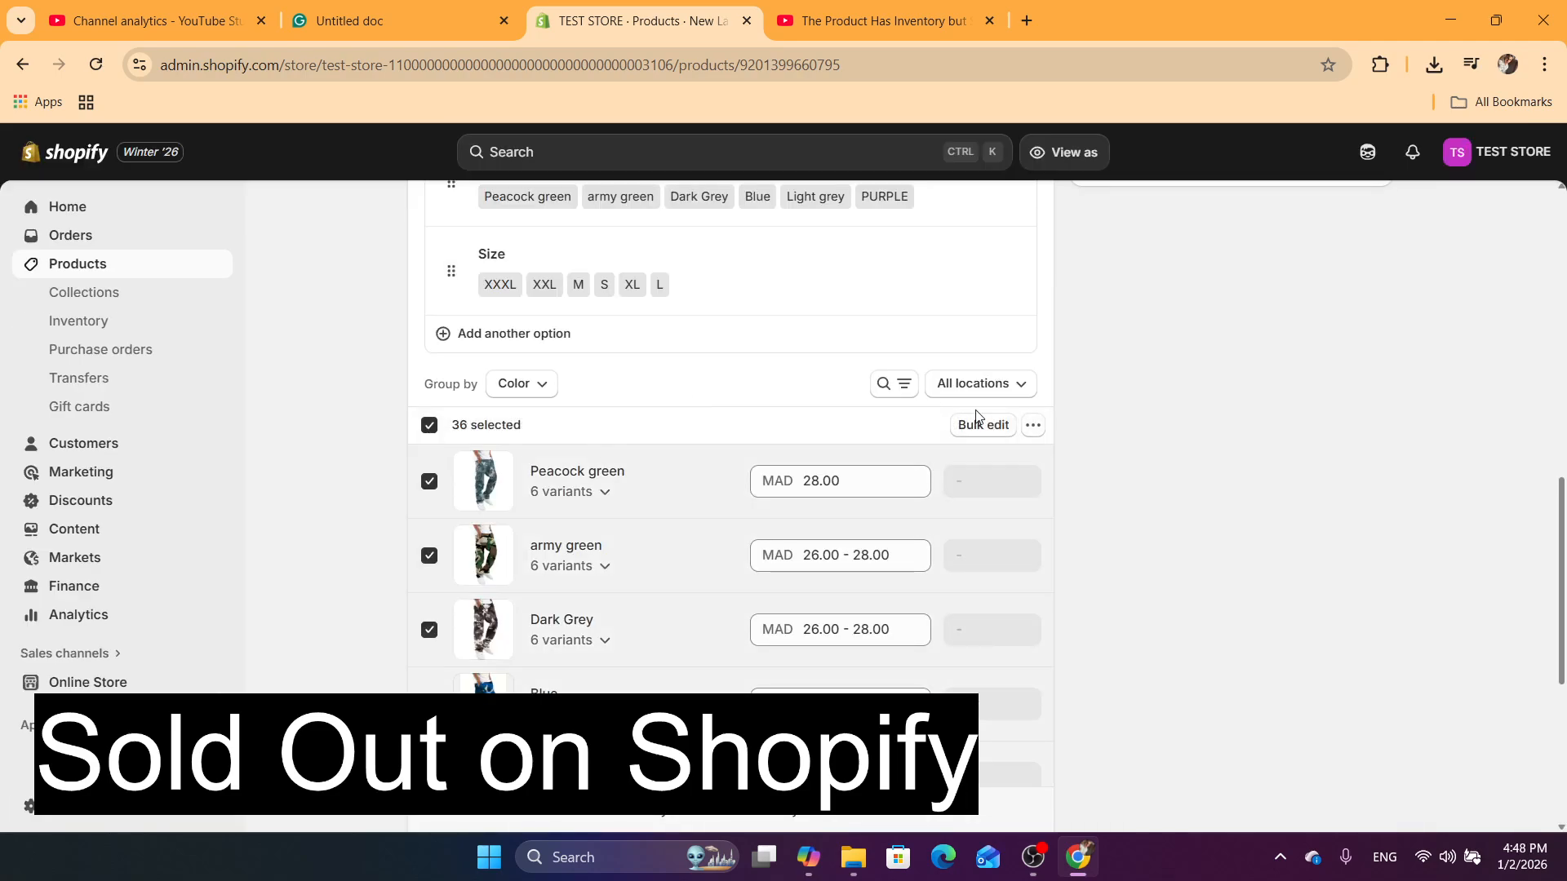
{"action": "left_click", "coordinate": [1033, 426]}
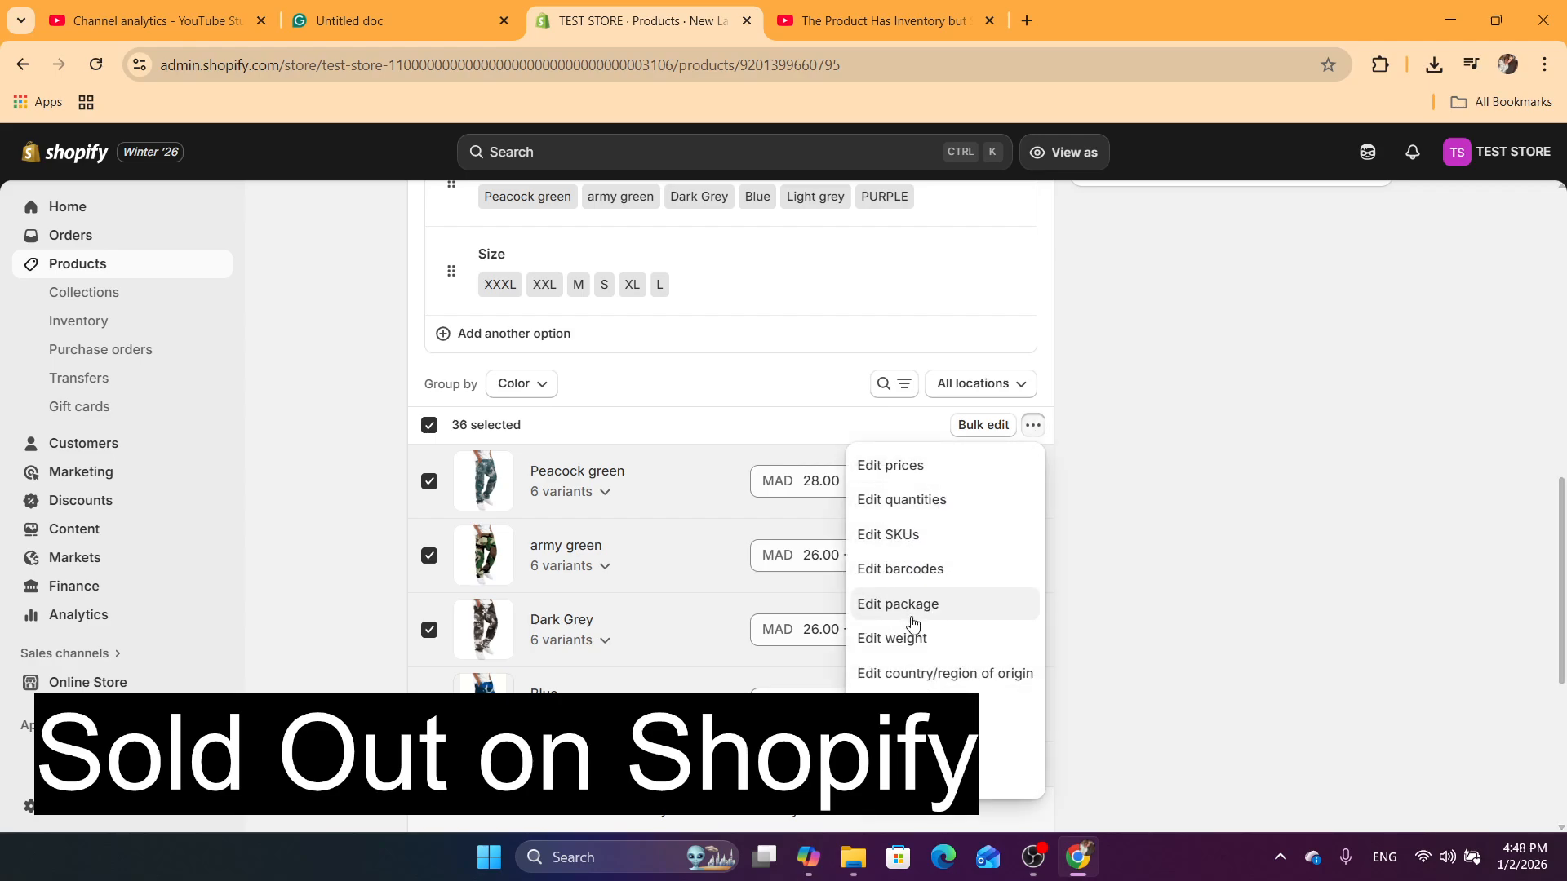
{"action": "left_click", "coordinate": [911, 516]}
{"action": "left_click", "coordinate": [616, 485]}
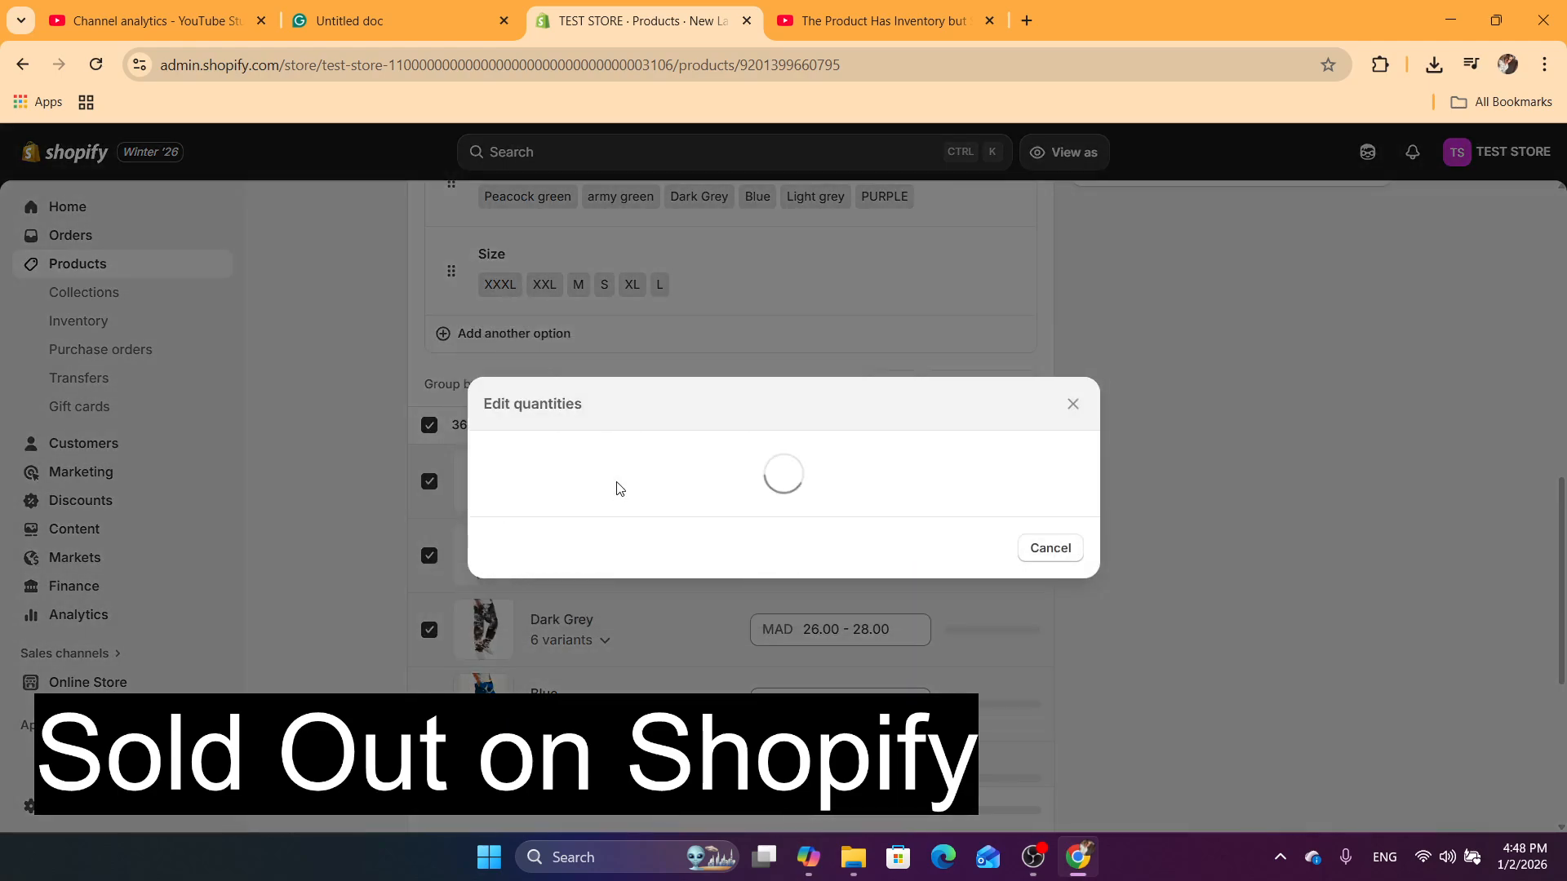
{"action": "left_click", "coordinate": [1058, 544]}
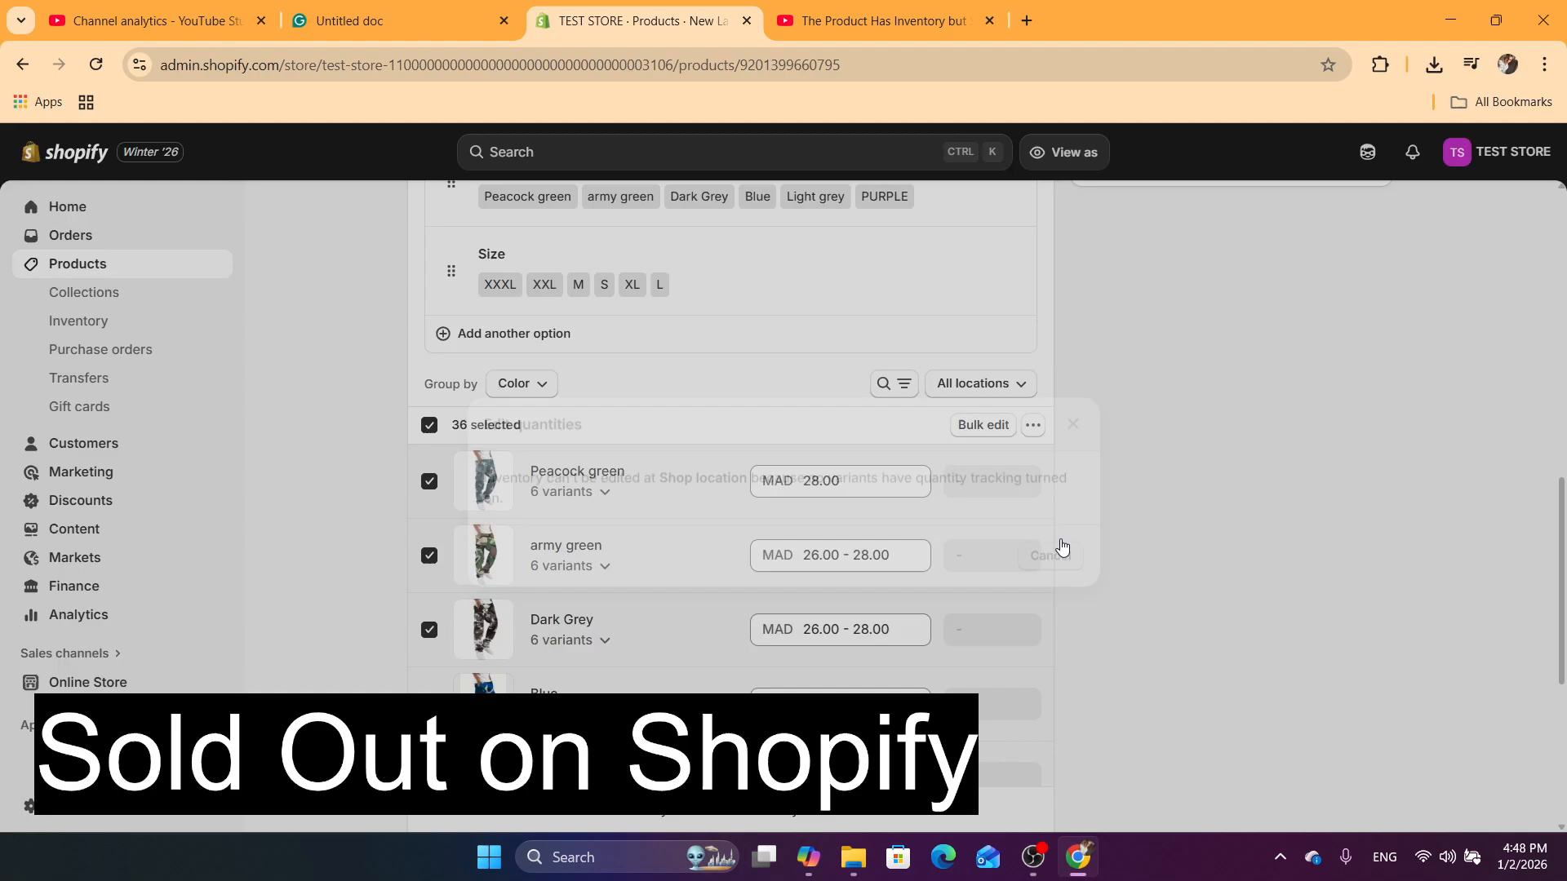
Try to edit the selected variants' quantities at the Importify - Fulfillment Service location
{"action": "left_click", "coordinate": [1033, 427]}
{"action": "left_click", "coordinate": [905, 499]}
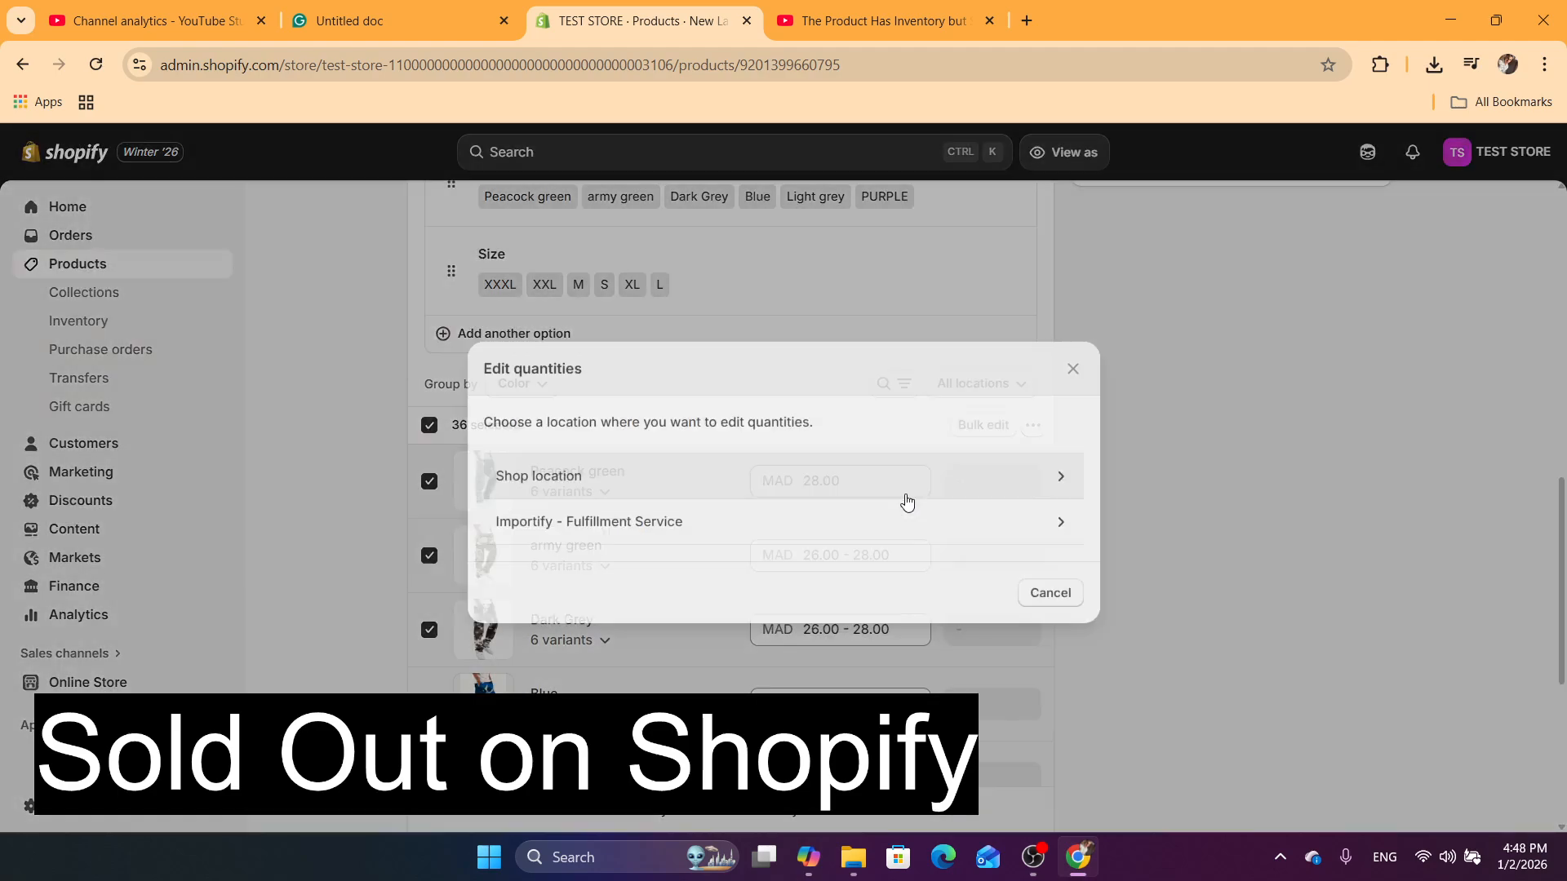
{"action": "left_click", "coordinate": [615, 514]}
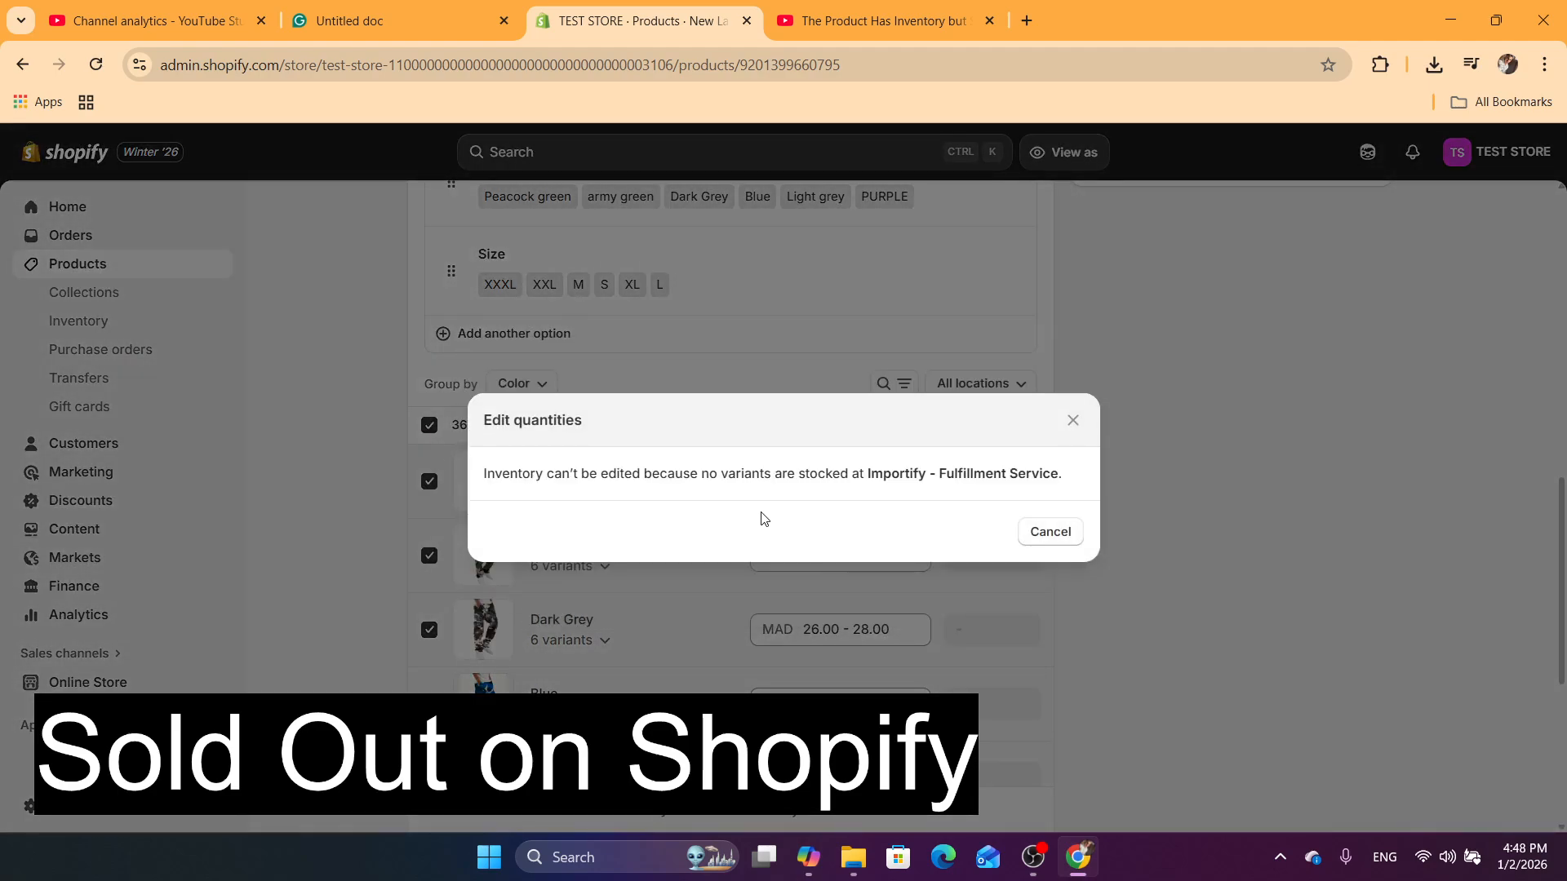
{"action": "left_click", "coordinate": [1054, 532]}
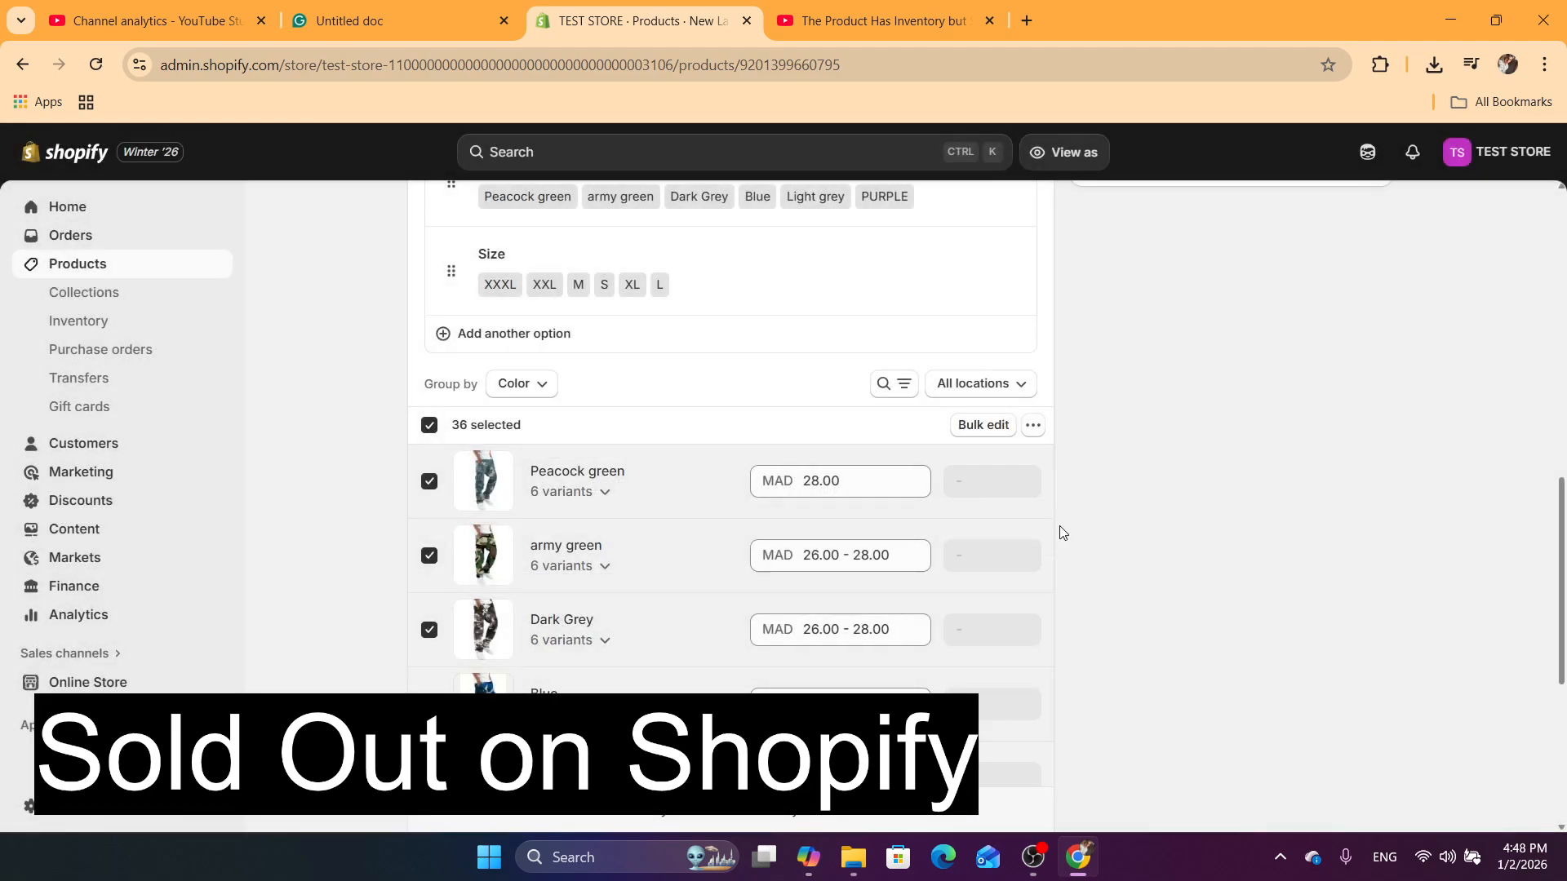
Open the selected variants in the bulk editor and review the column fields available, down to the quantities by location
{"action": "left_click", "coordinate": [981, 426]}
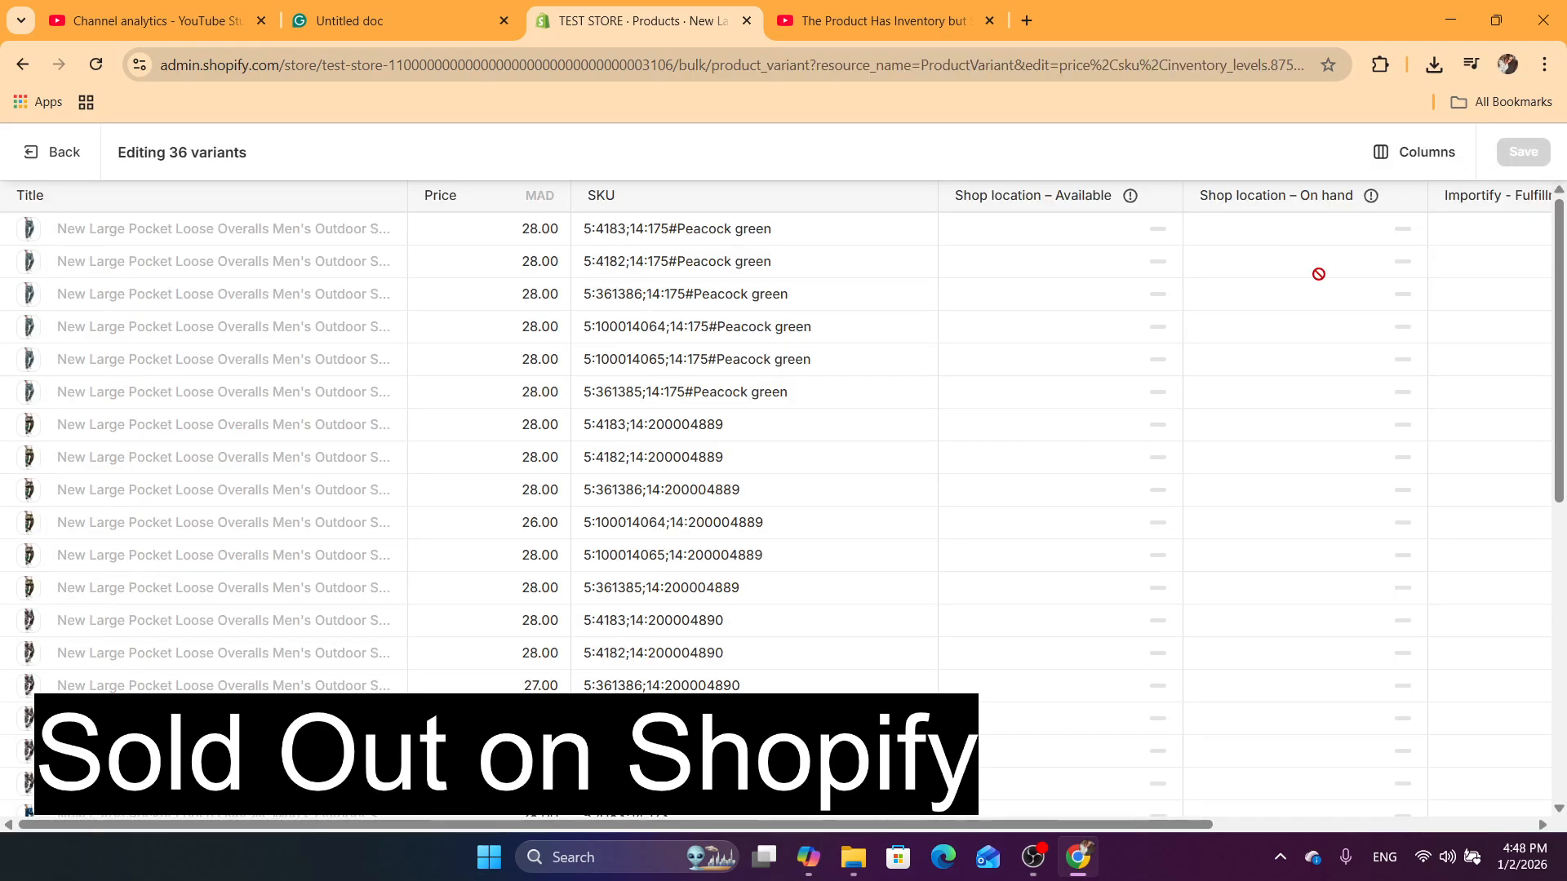
{"action": "left_click", "coordinate": [1403, 152]}
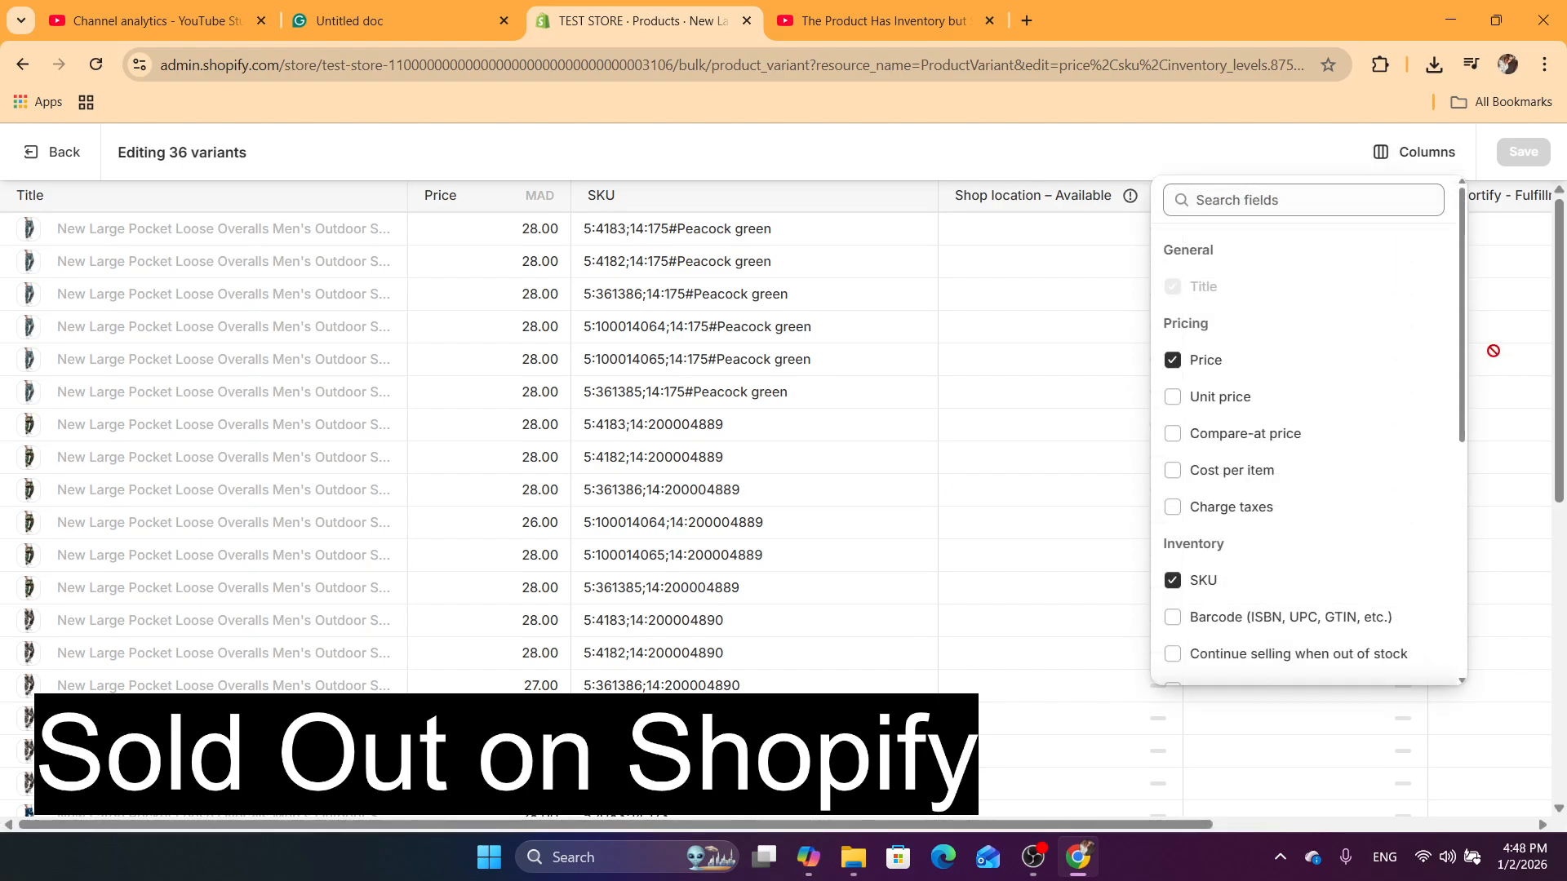
{"action": "left_click_drag", "start_coordinate": [1462, 330], "coordinate": [1458, 536]}
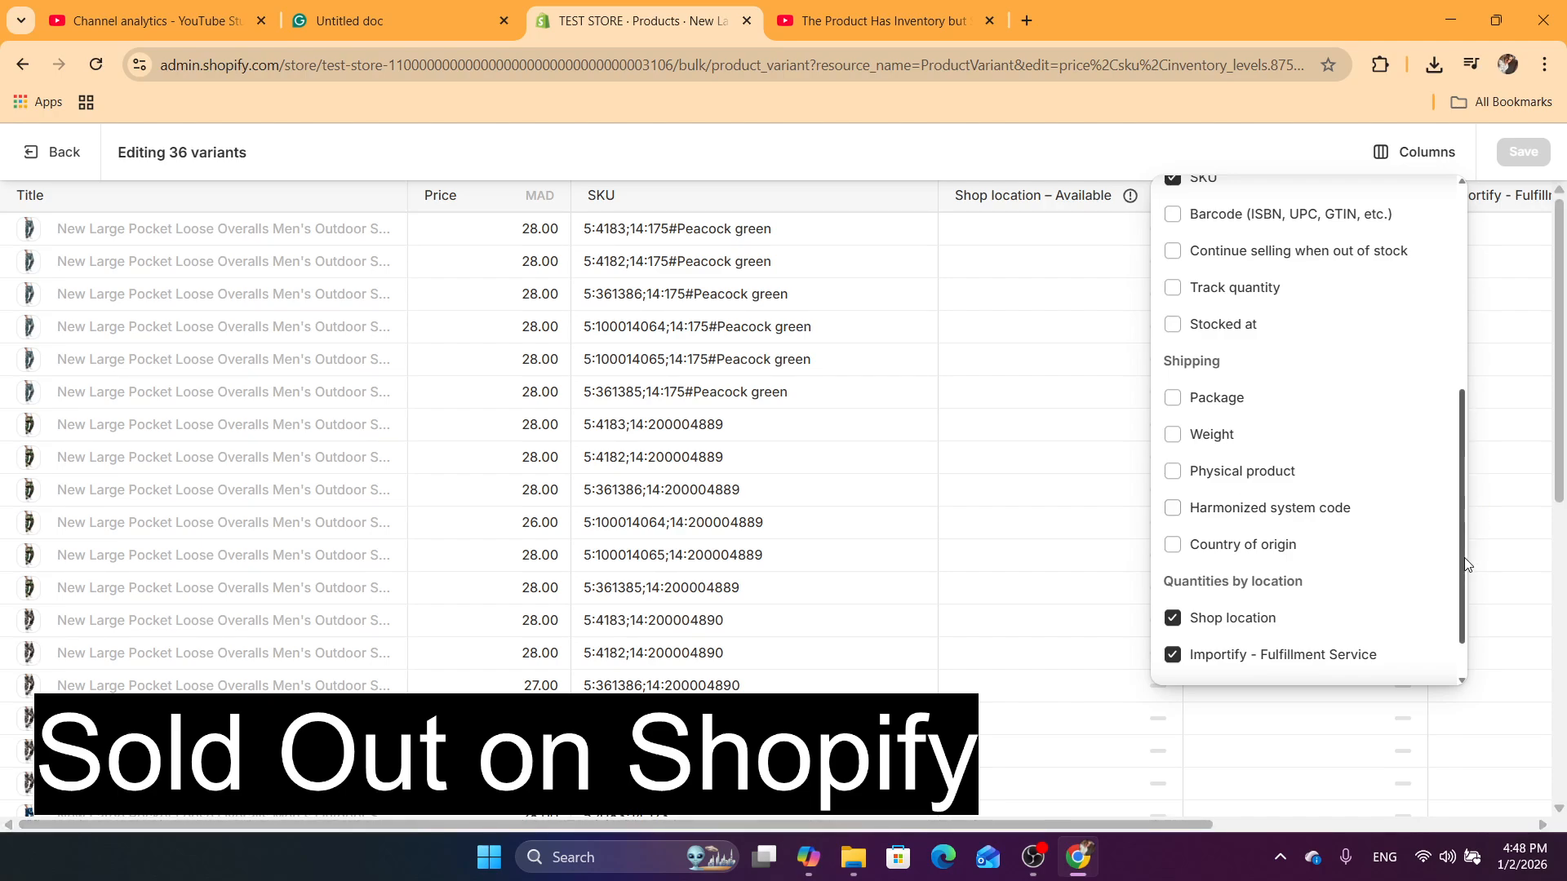
{"action": "left_click_drag", "start_coordinate": [1463, 578], "coordinate": [1451, 334]}
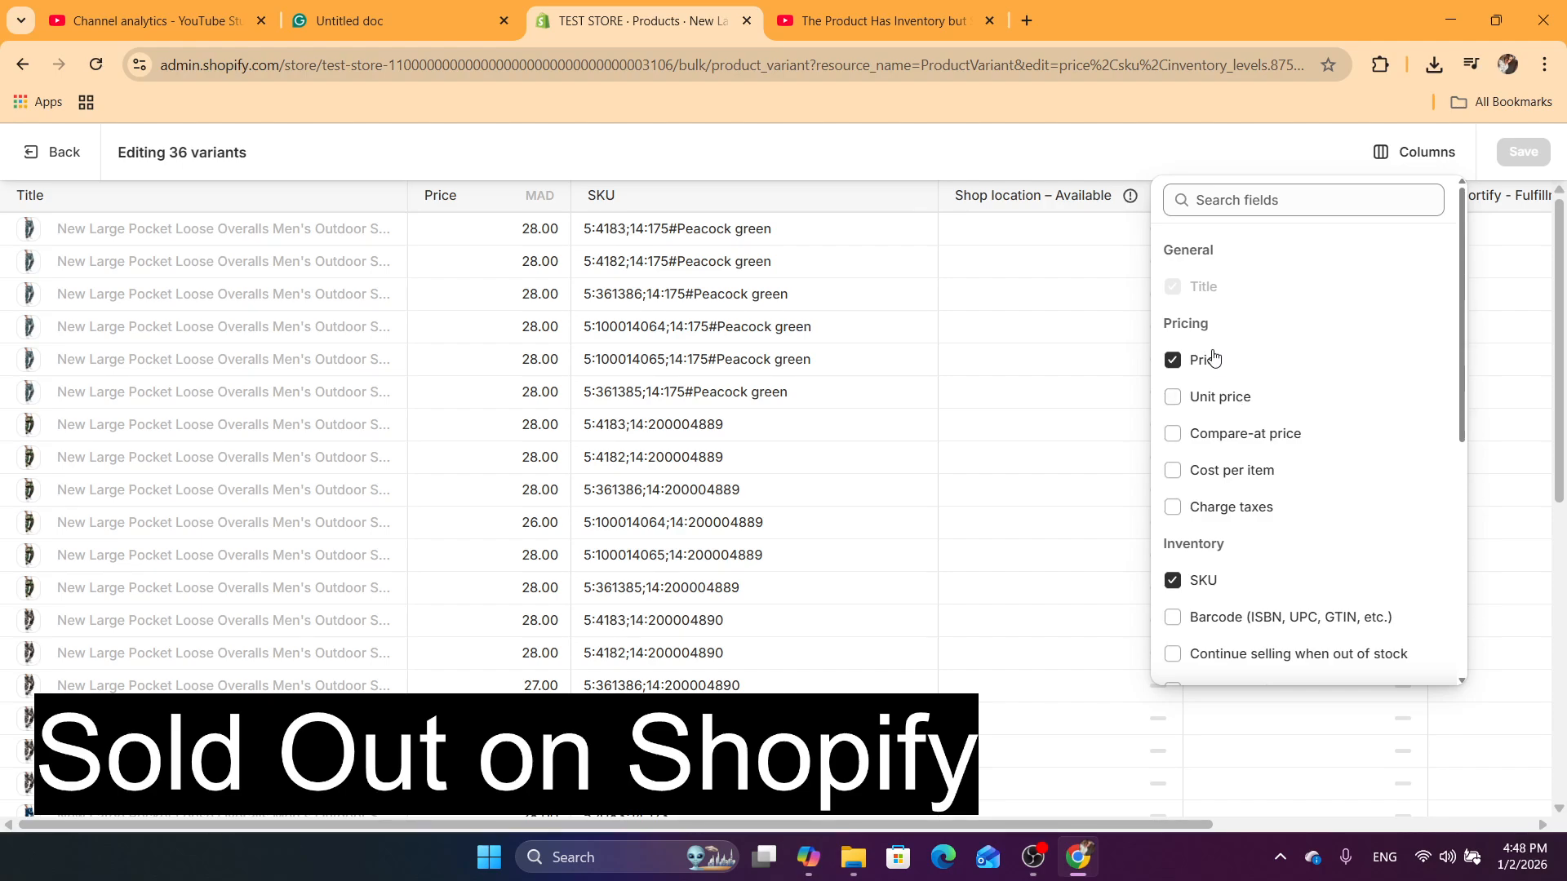
{"action": "scroll", "coordinate": [1234, 542], "scroll_direction": "down", "scroll_amount": 5}
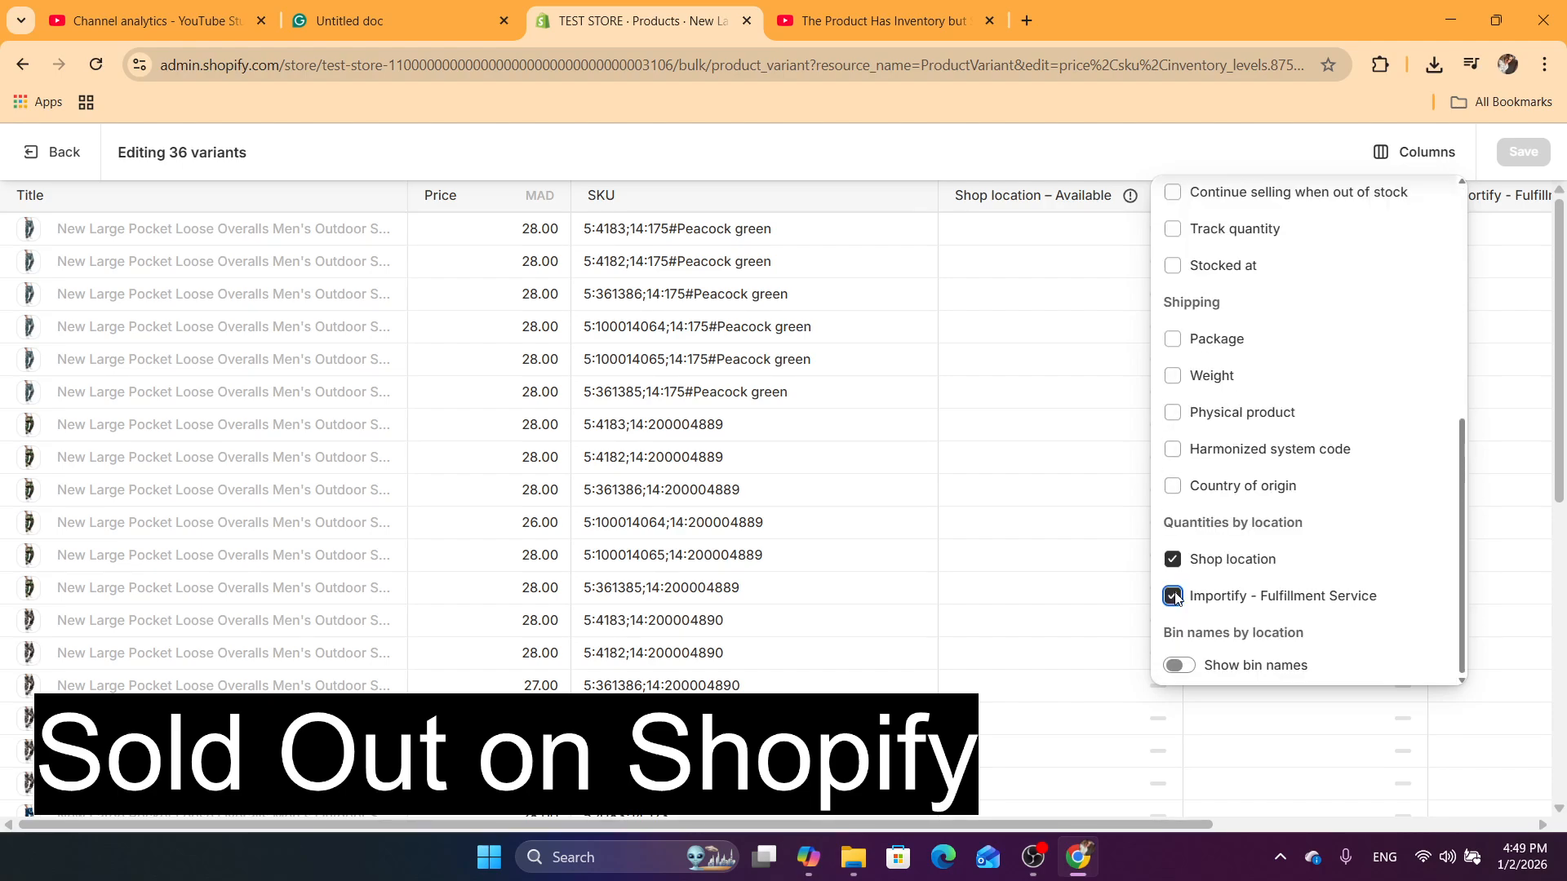
Hide and restore the quantity columns for Importify - Fulfillment Service and Shop location in the bulk editor
{"action": "left_click", "coordinate": [1174, 596]}
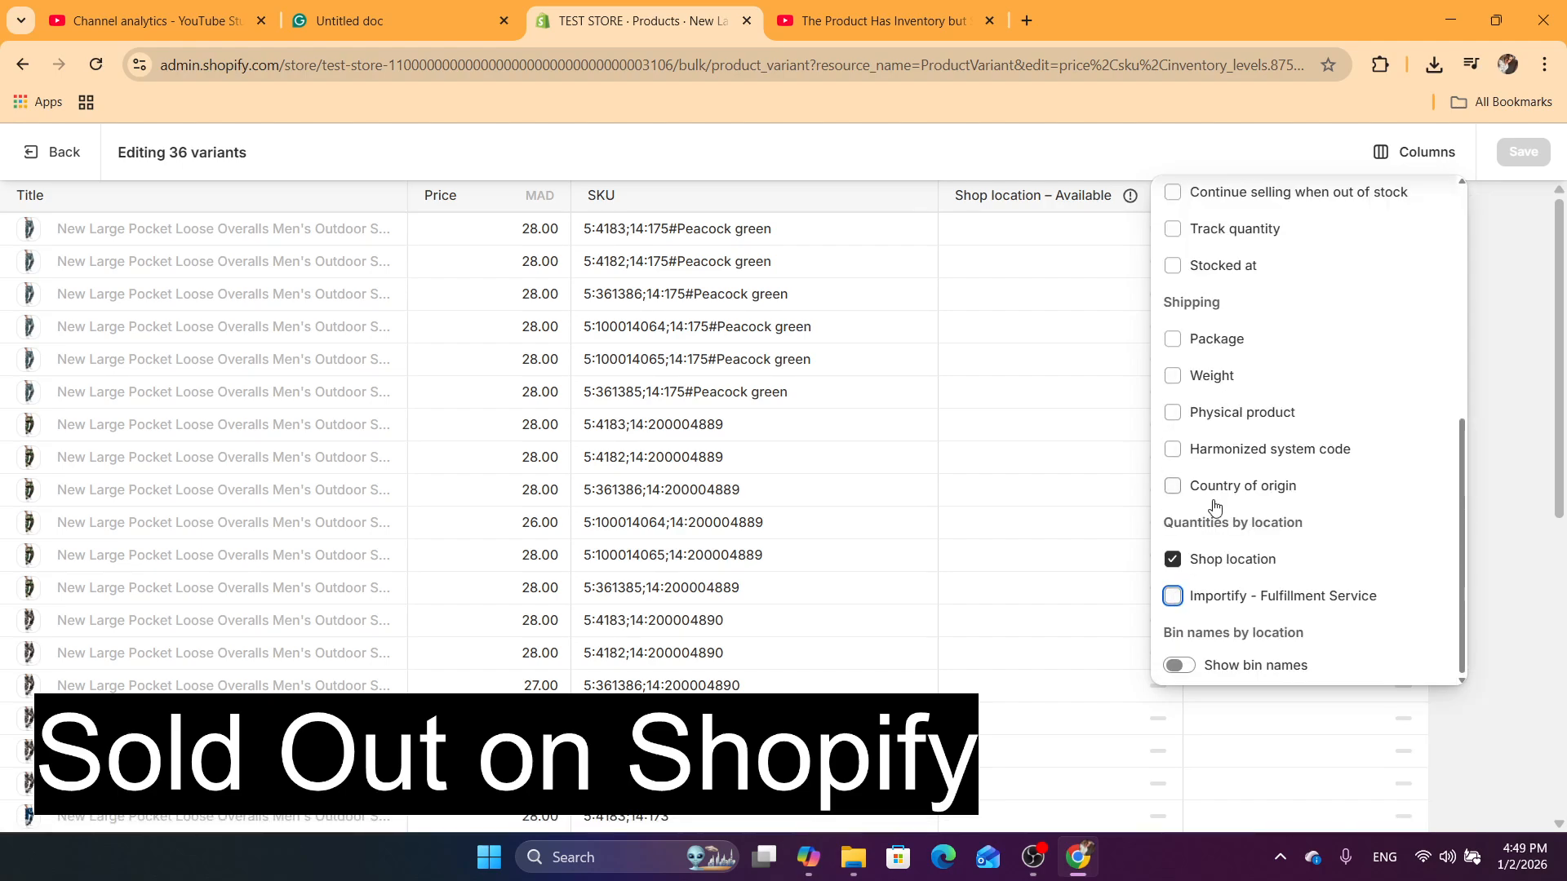
{"action": "left_click", "coordinate": [1174, 596]}
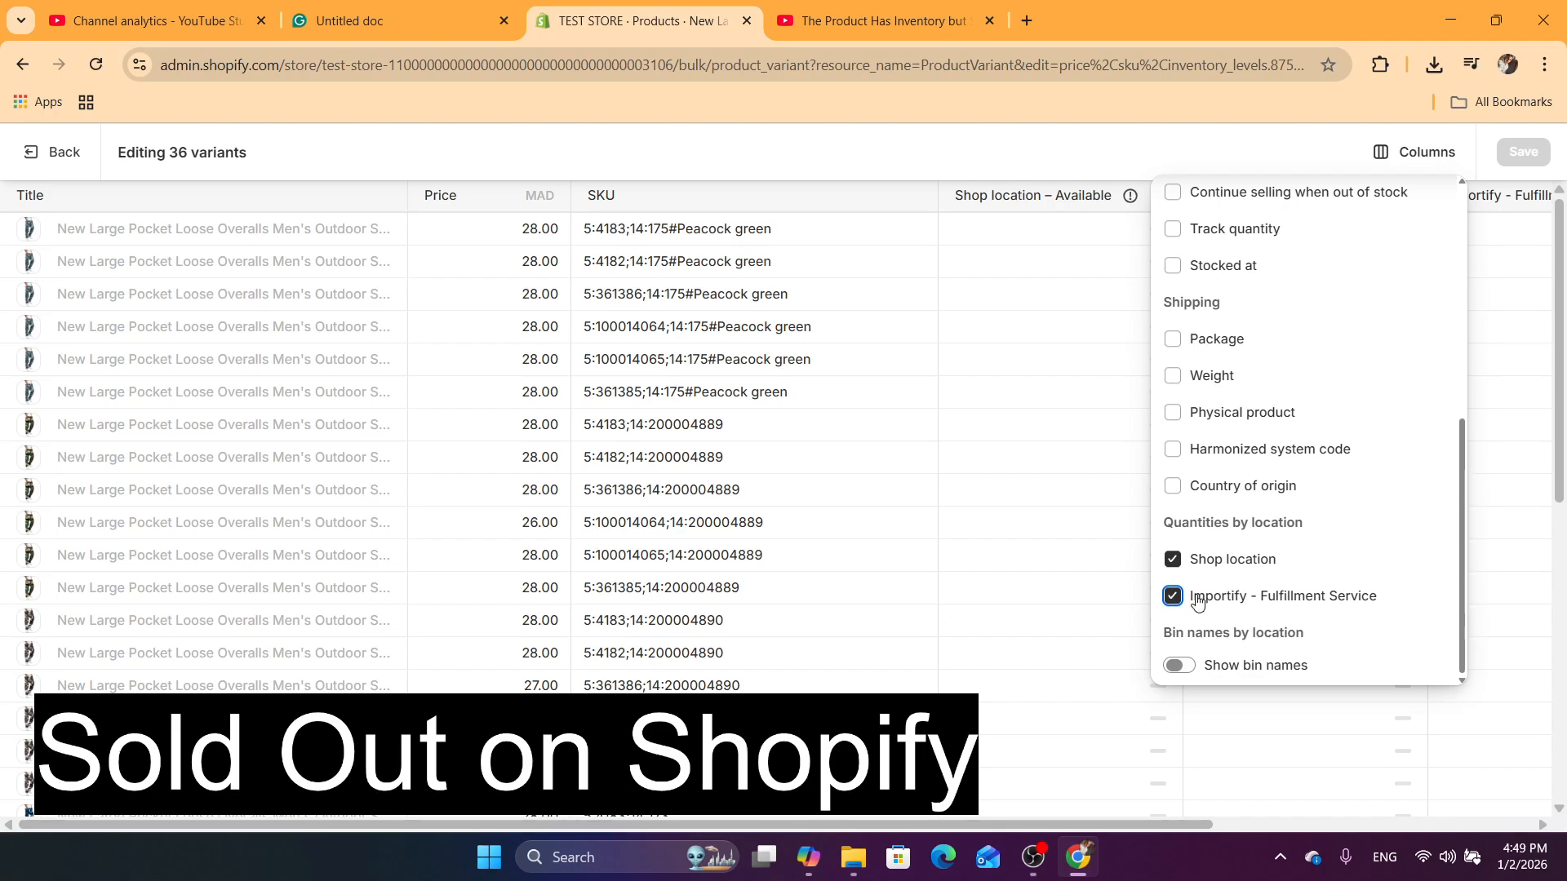
{"action": "left_click", "coordinate": [1172, 600]}
{"action": "left_click", "coordinate": [1171, 601]}
{"action": "left_click", "coordinate": [1173, 561]}
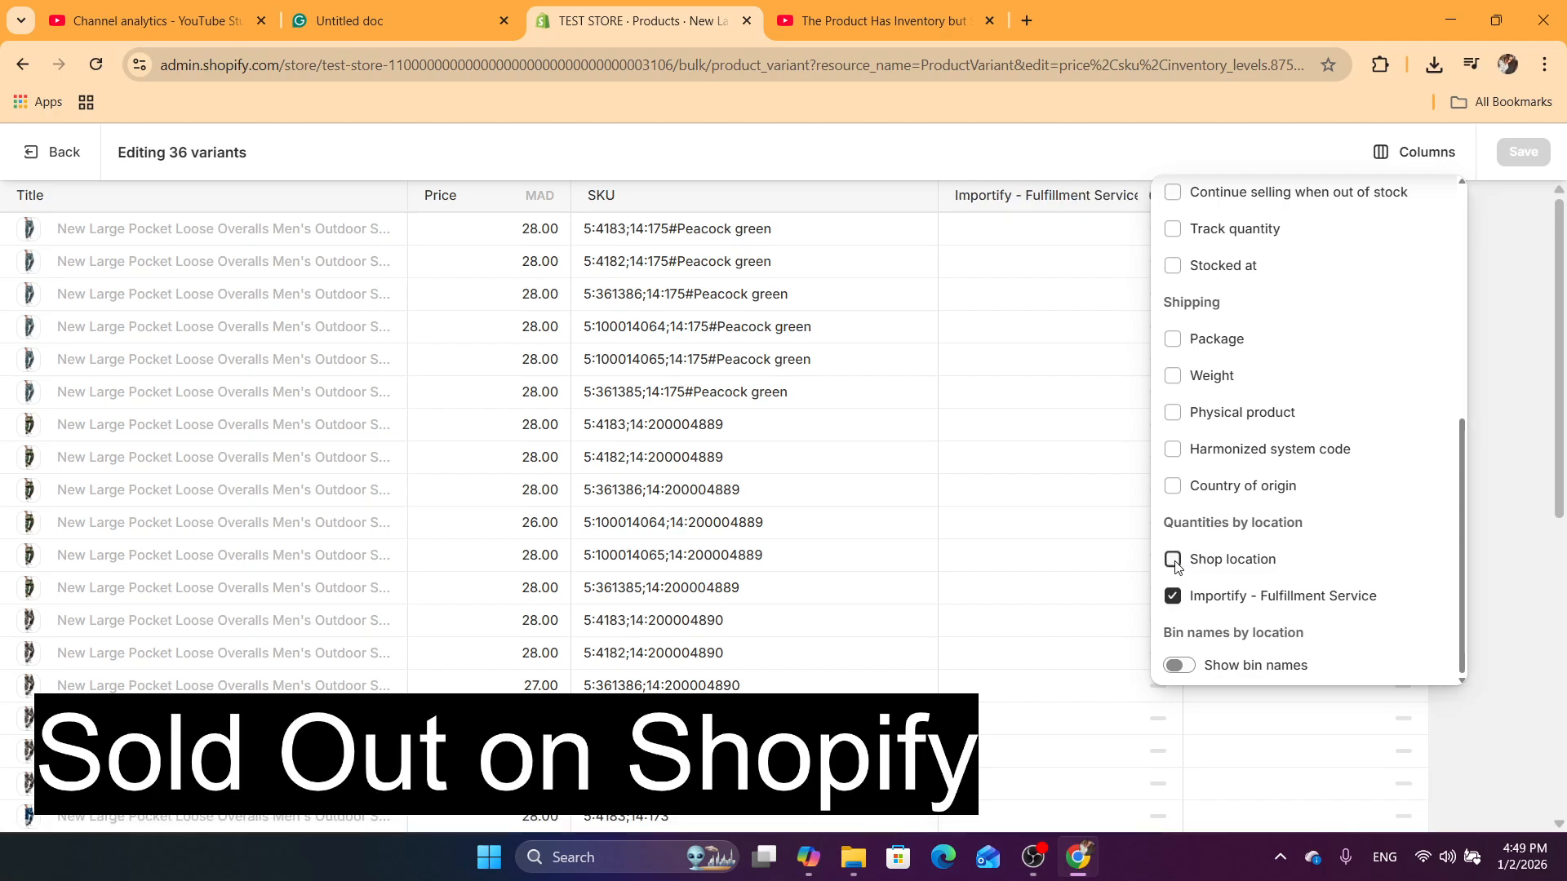
{"action": "left_click", "coordinate": [1172, 562]}
{"action": "left_click", "coordinate": [1042, 413]}
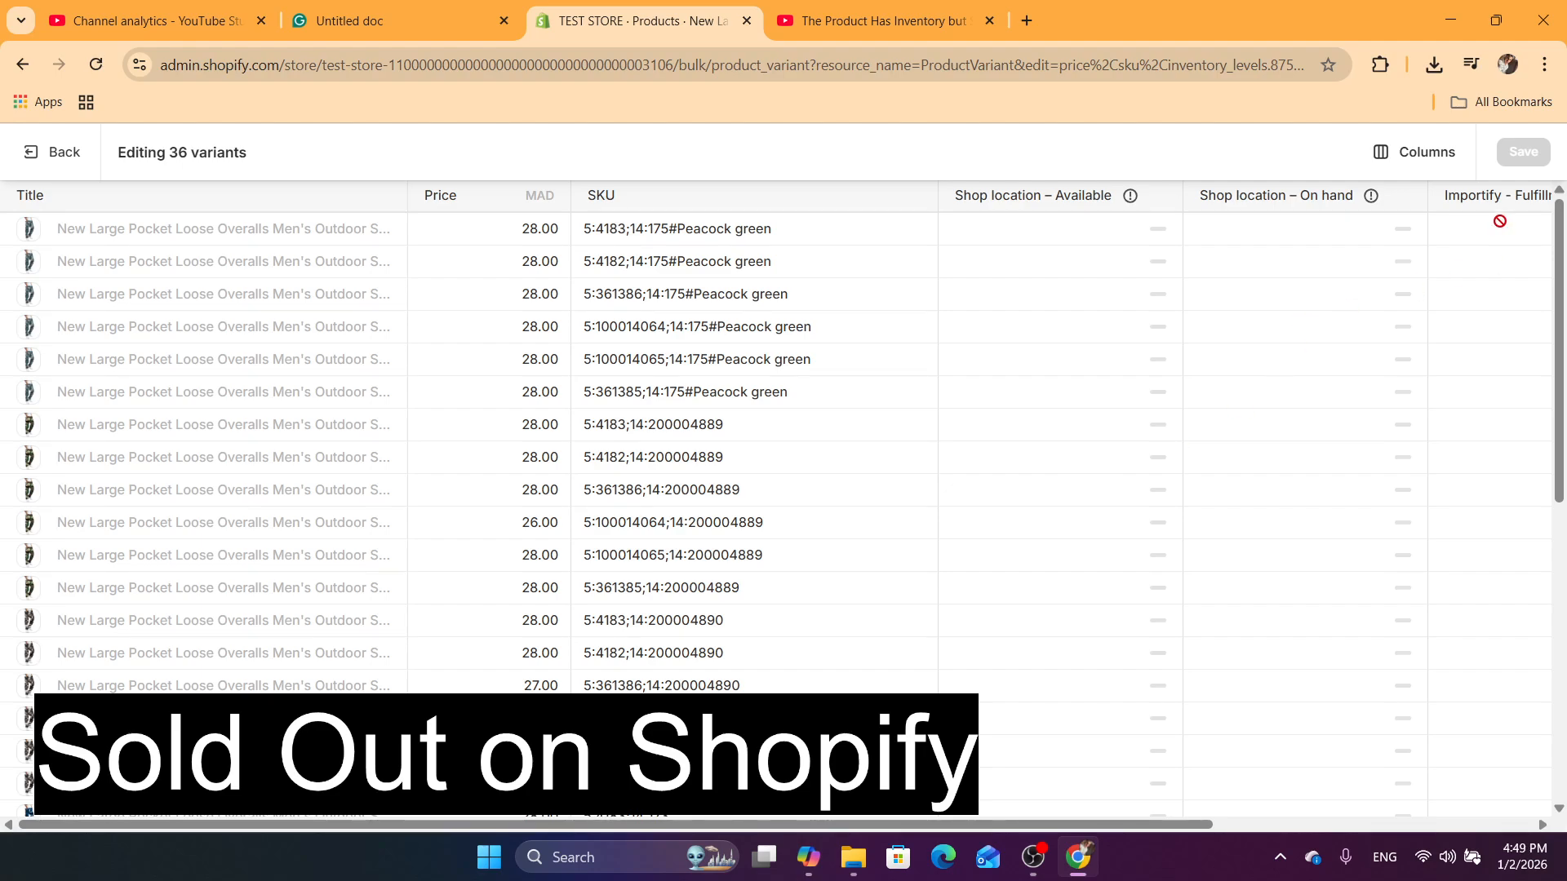
Examine the Available and On hand columns of both locations and return to the product page
{"action": "left_click_drag", "start_coordinate": [1069, 826], "coordinate": [1251, 839]}
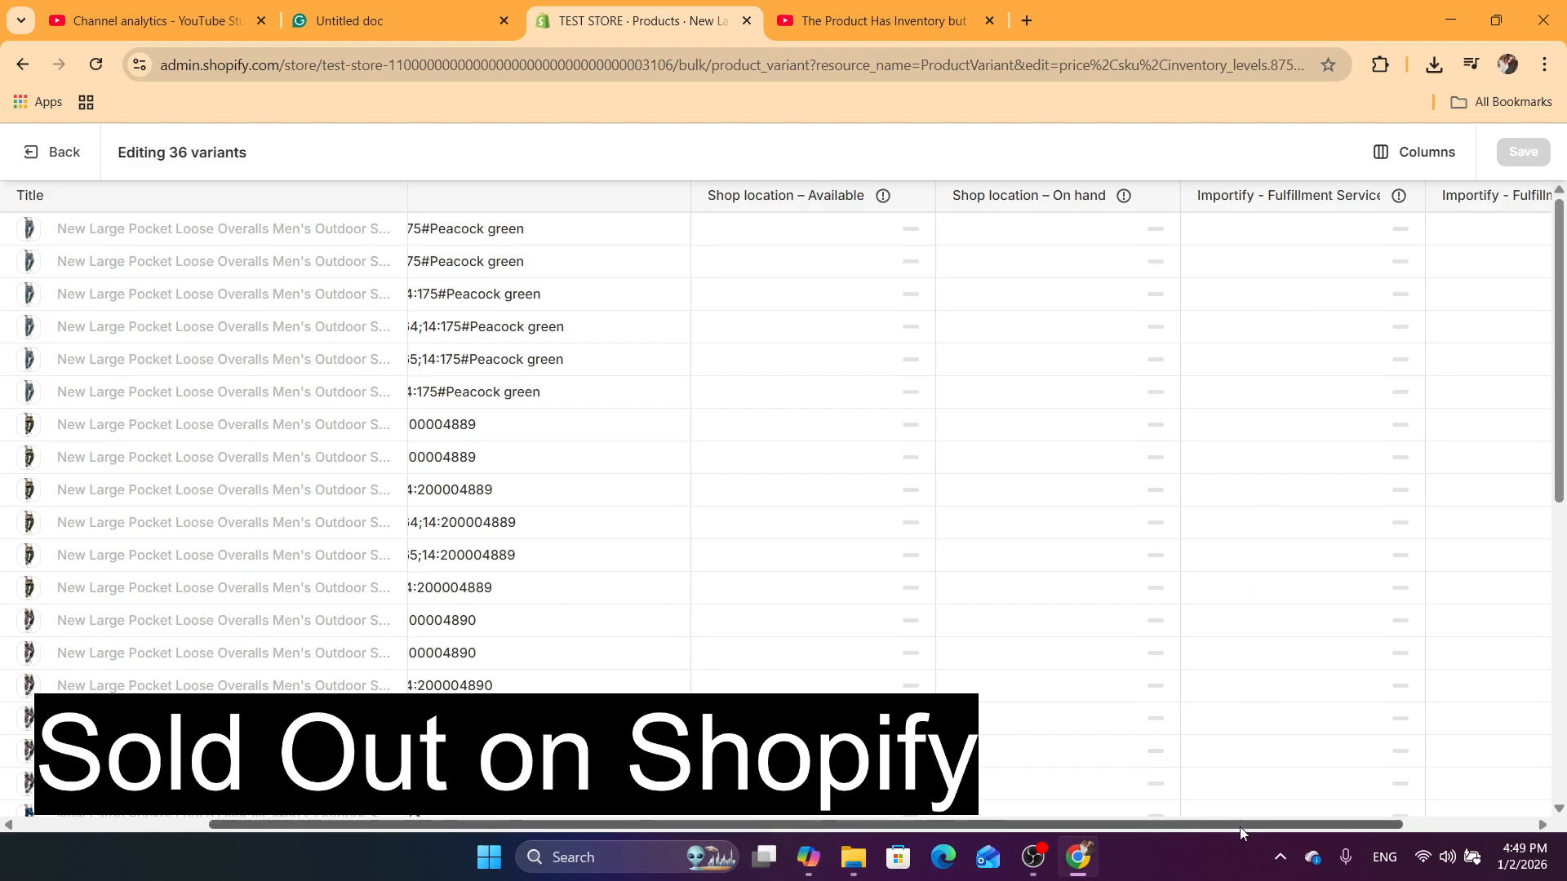
{"action": "left_click_drag", "start_coordinate": [1241, 825], "coordinate": [1432, 819]}
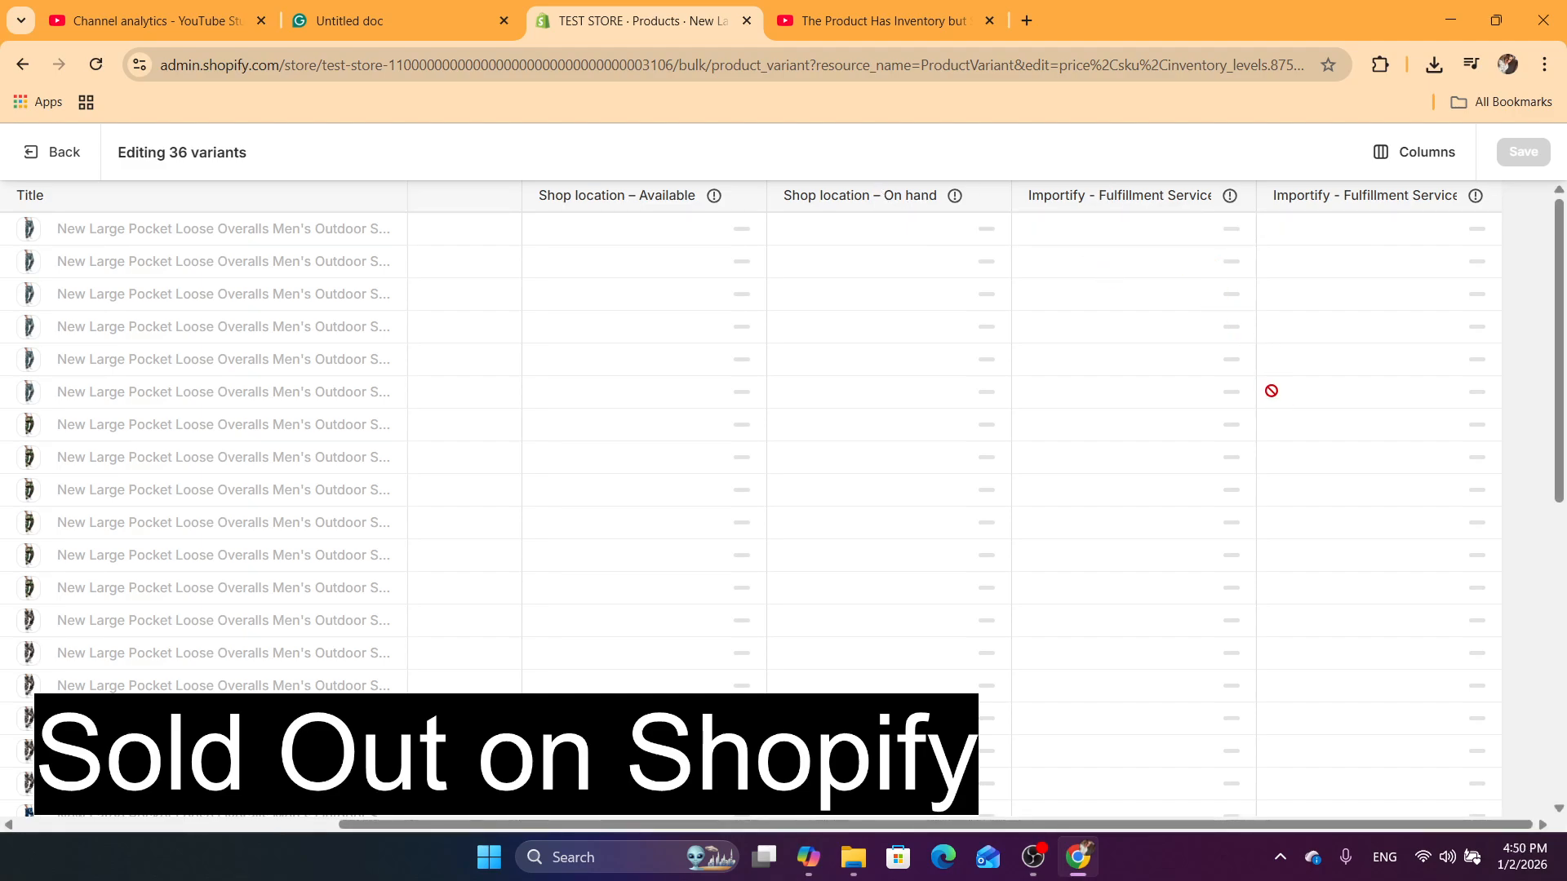
{"action": "left_click", "coordinate": [1397, 147]}
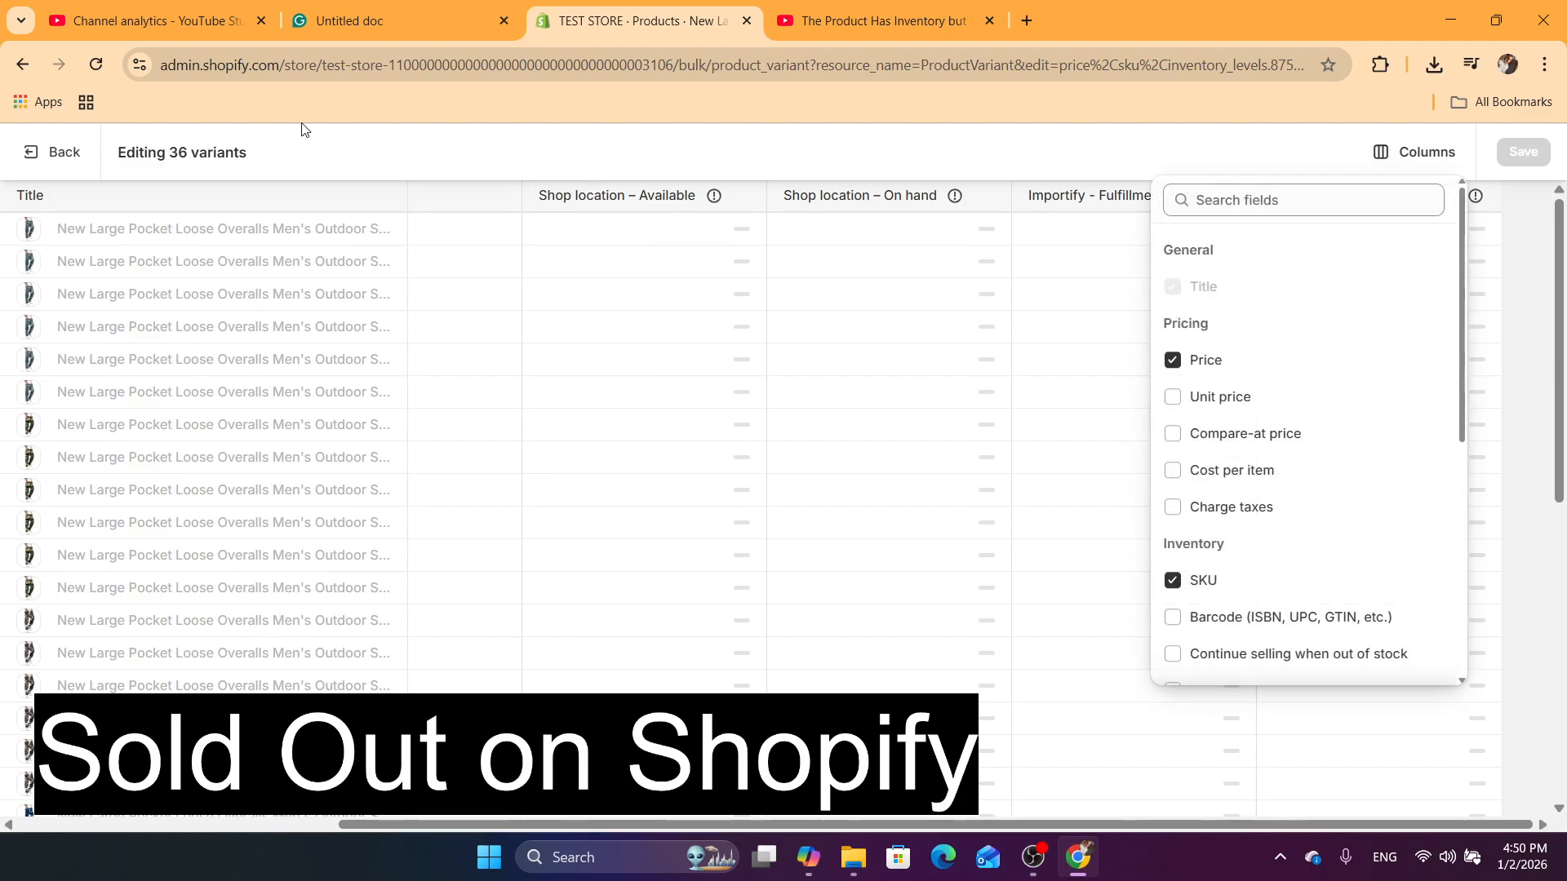
{"action": "left_click", "coordinate": [47, 153]}
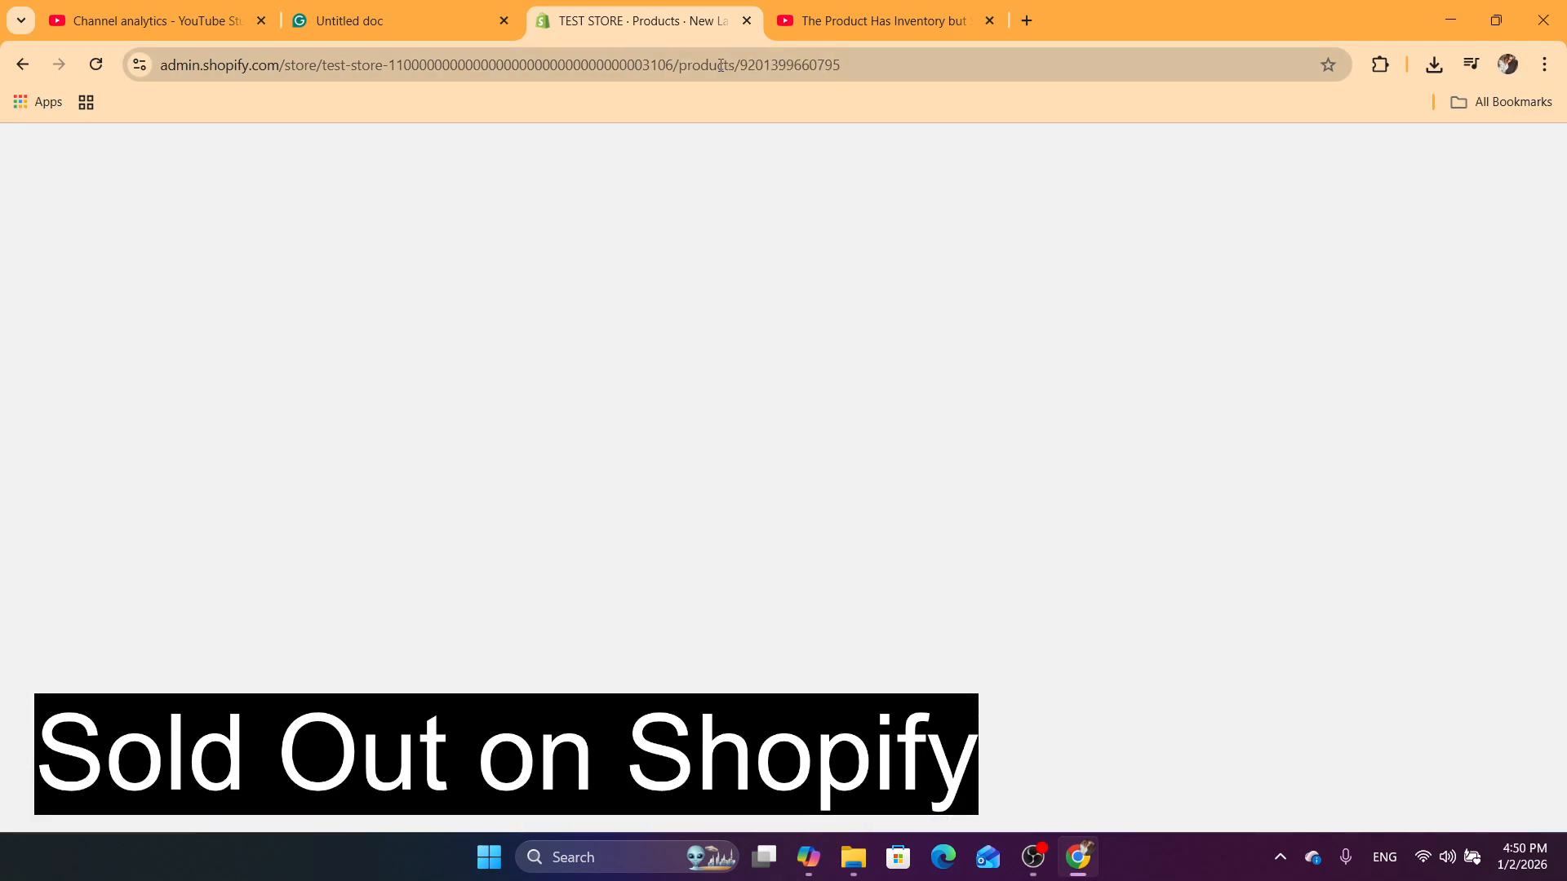